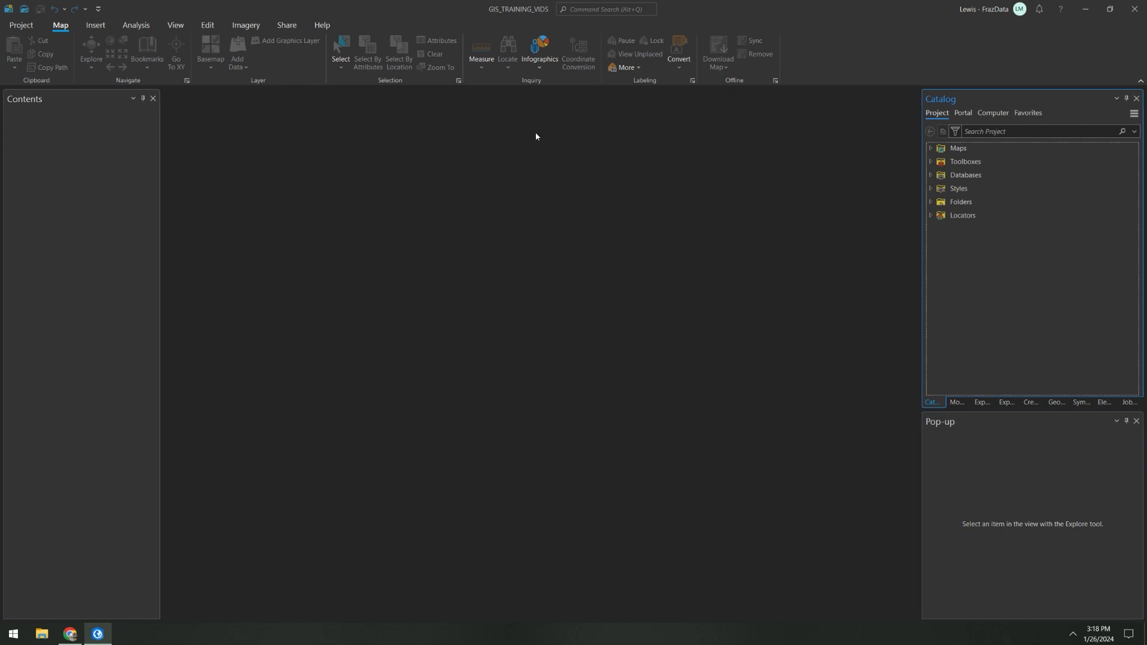
# Step: Insert a new map into the project and rename it FieldMap_UPDK
pyautogui.click(95, 25)
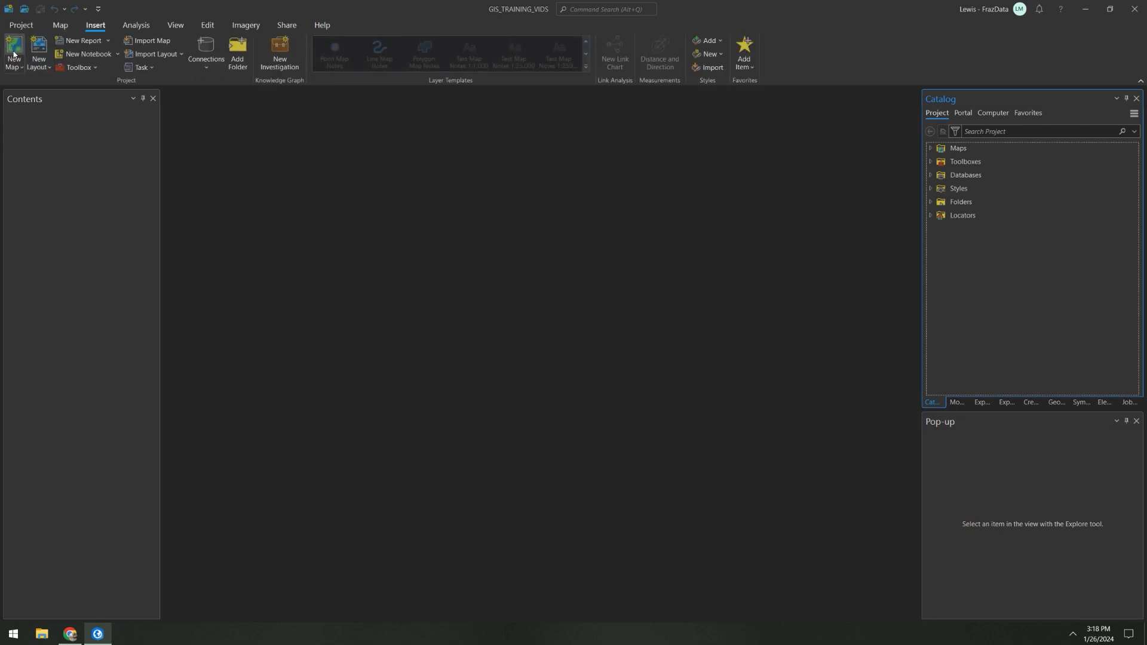
pyautogui.click(20, 59)
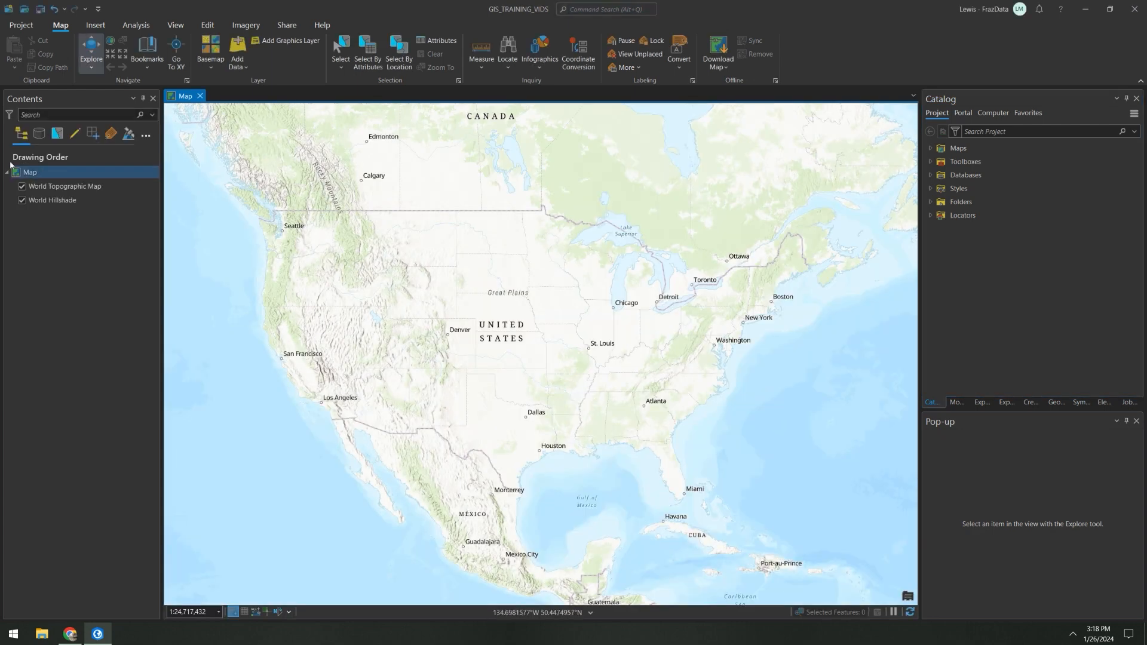
pyautogui.click(30, 176)
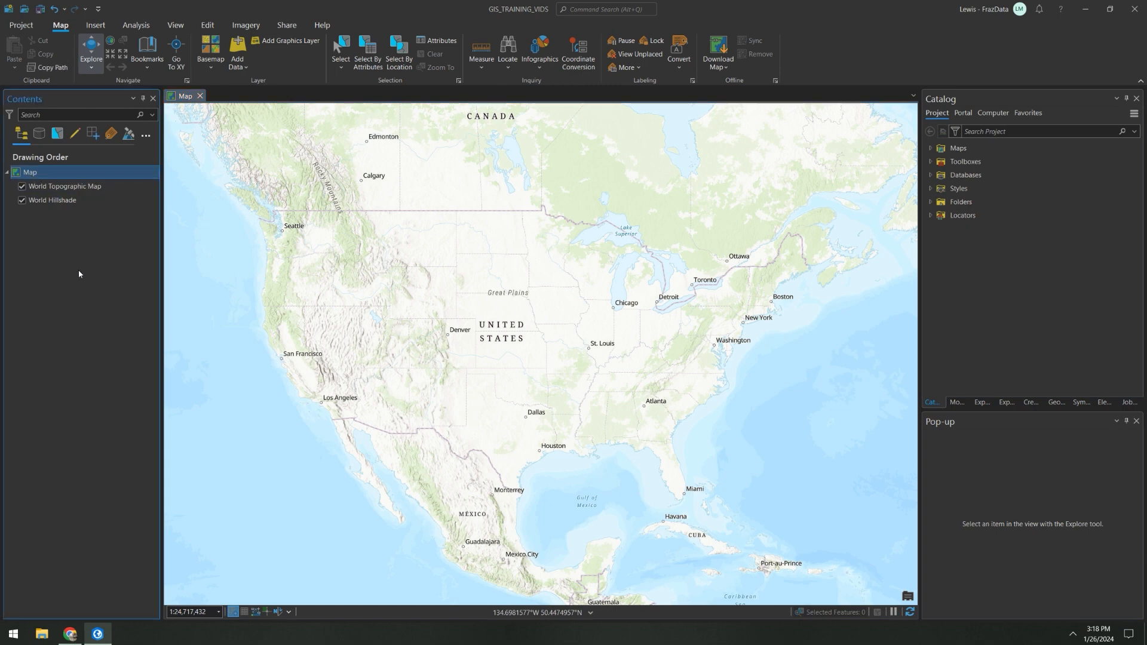
pyautogui.click(38, 172)
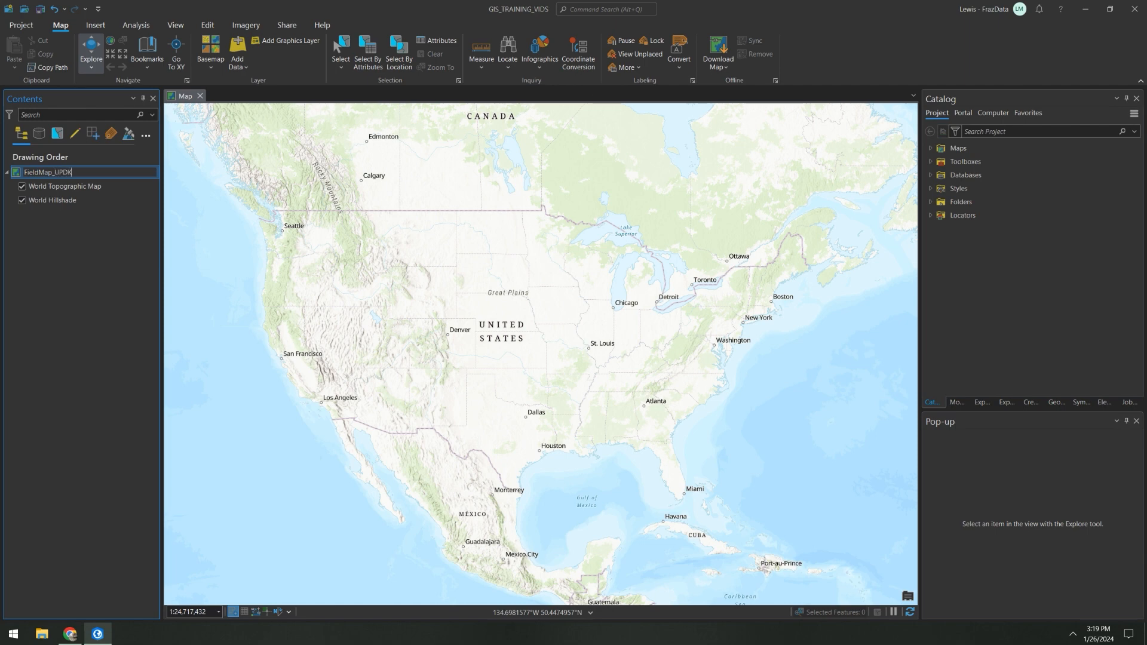
pyautogui.press('Return')
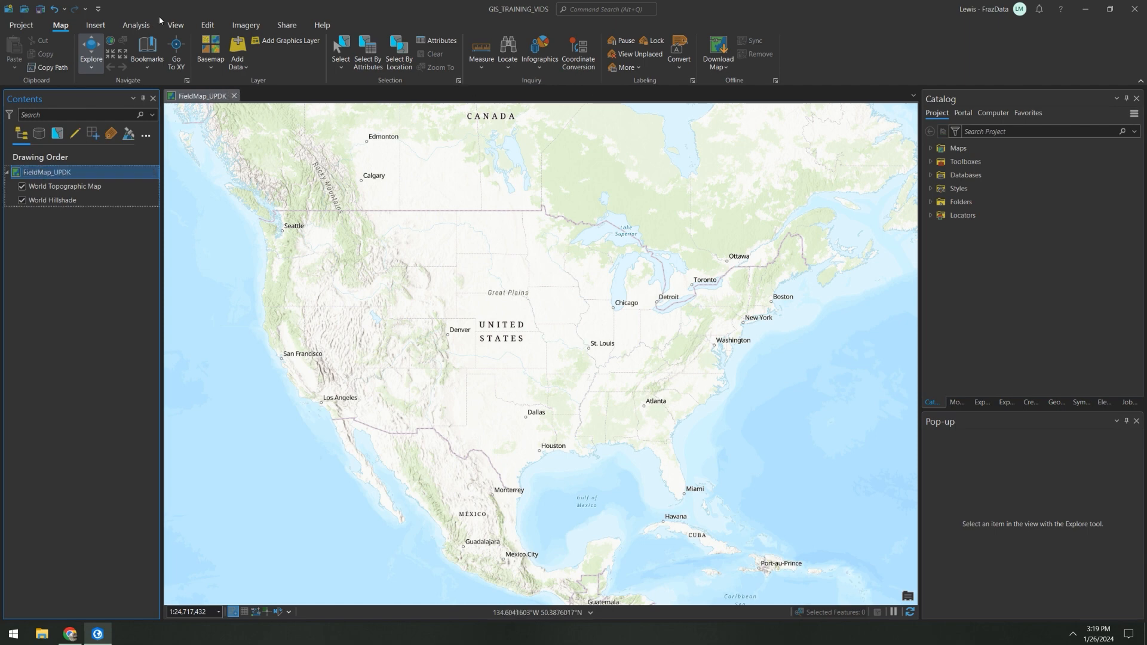
# Step: Enable assignment of unique numeric IDs for sharing web layers in the FieldMap_UPDK map properties
pyautogui.rightClick(73, 173)
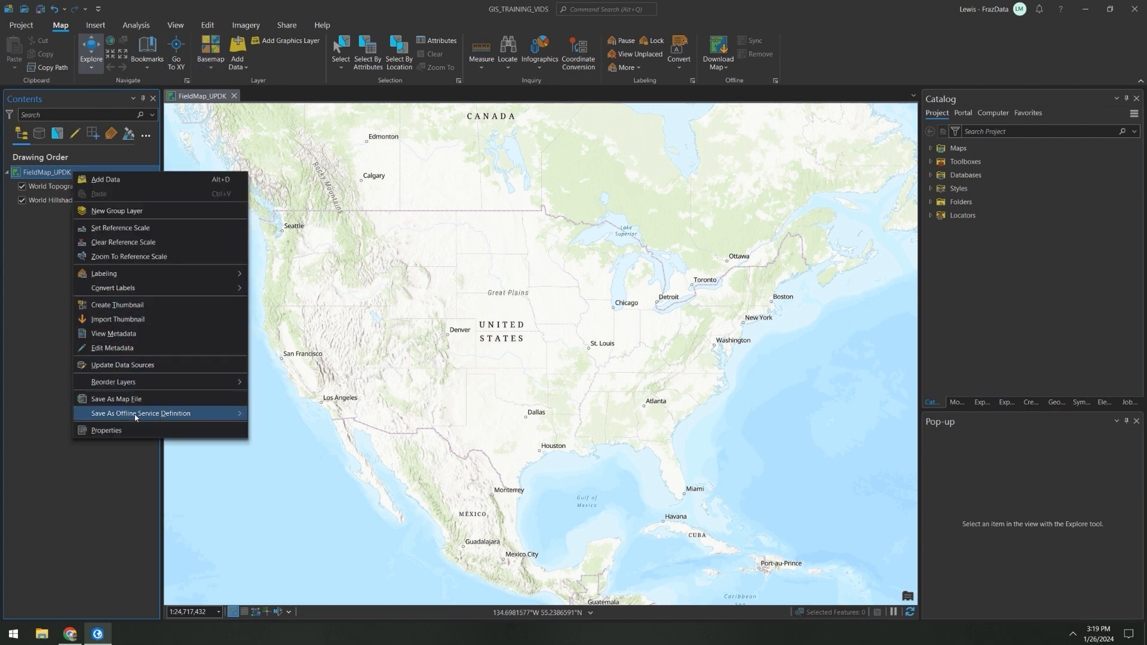
pyautogui.click(134, 436)
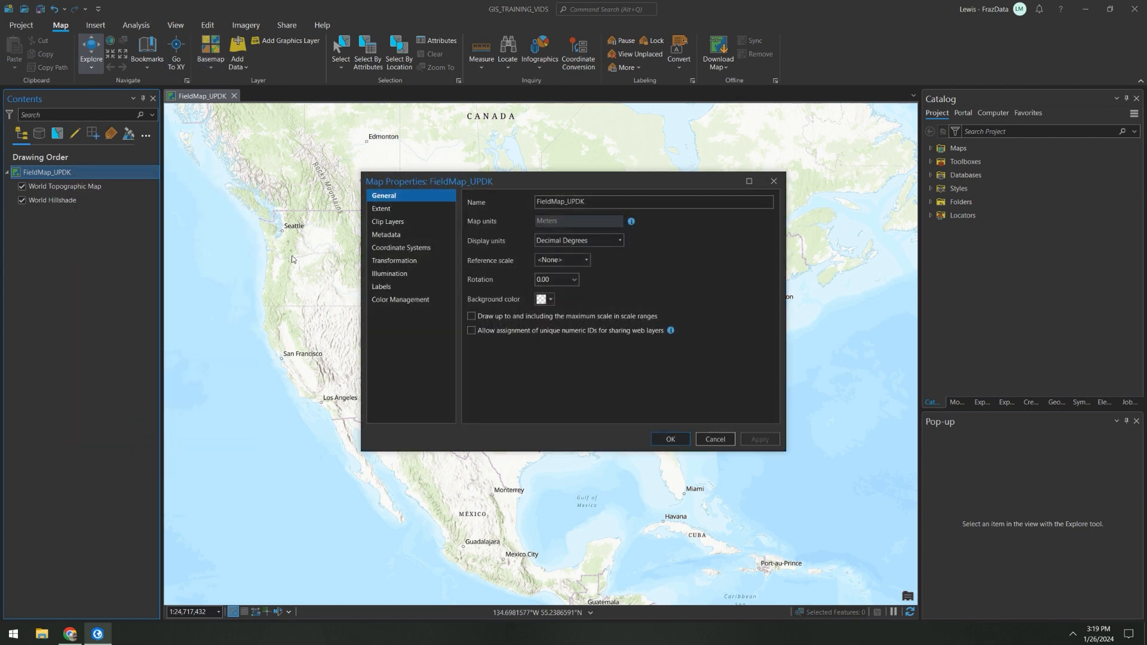
pyautogui.click(471, 331)
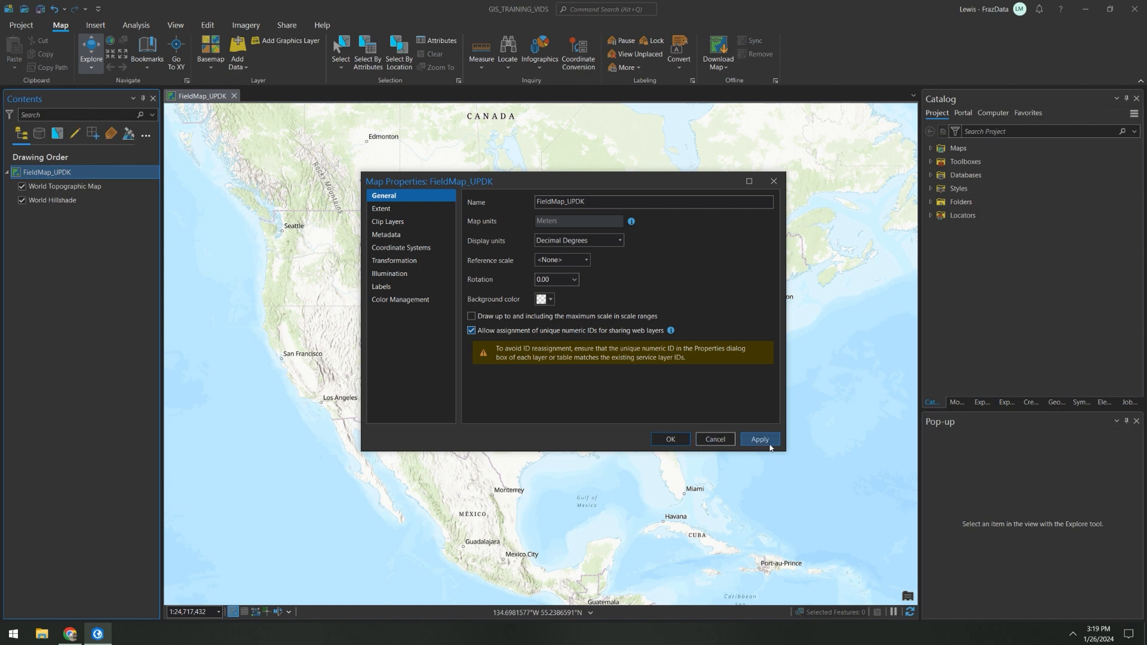
pyautogui.click(665, 443)
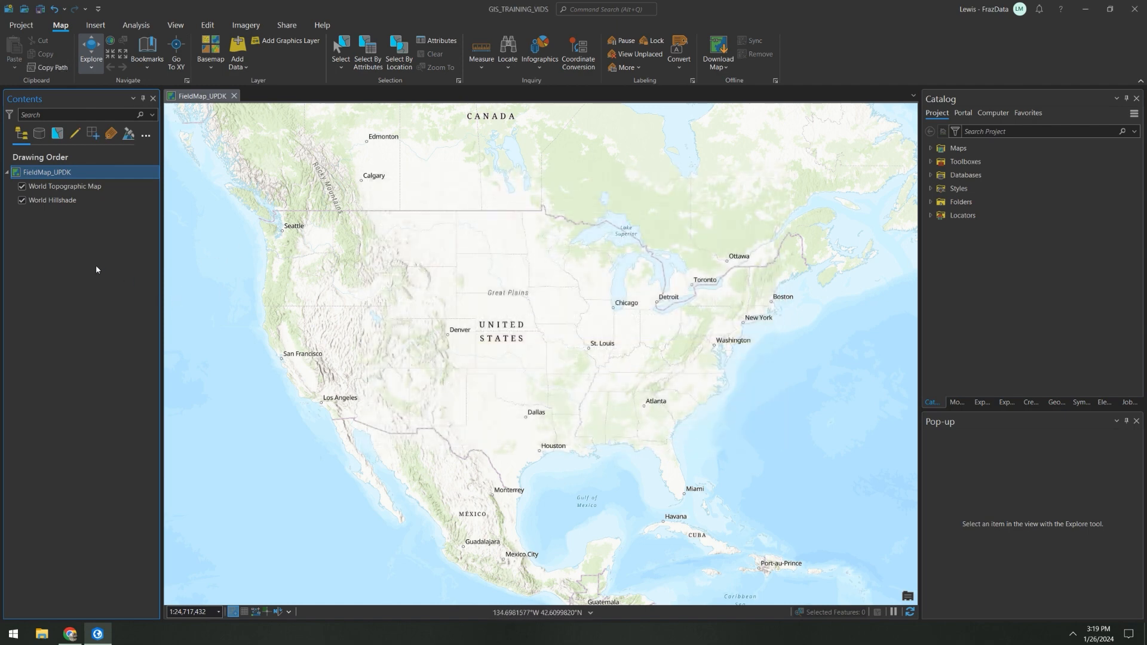
# Step: Change the basemap to Imagery and add the UPDK_shape feature class from GIS_TRAINING_VIDS.gdb to the map
pyautogui.click(217, 58)
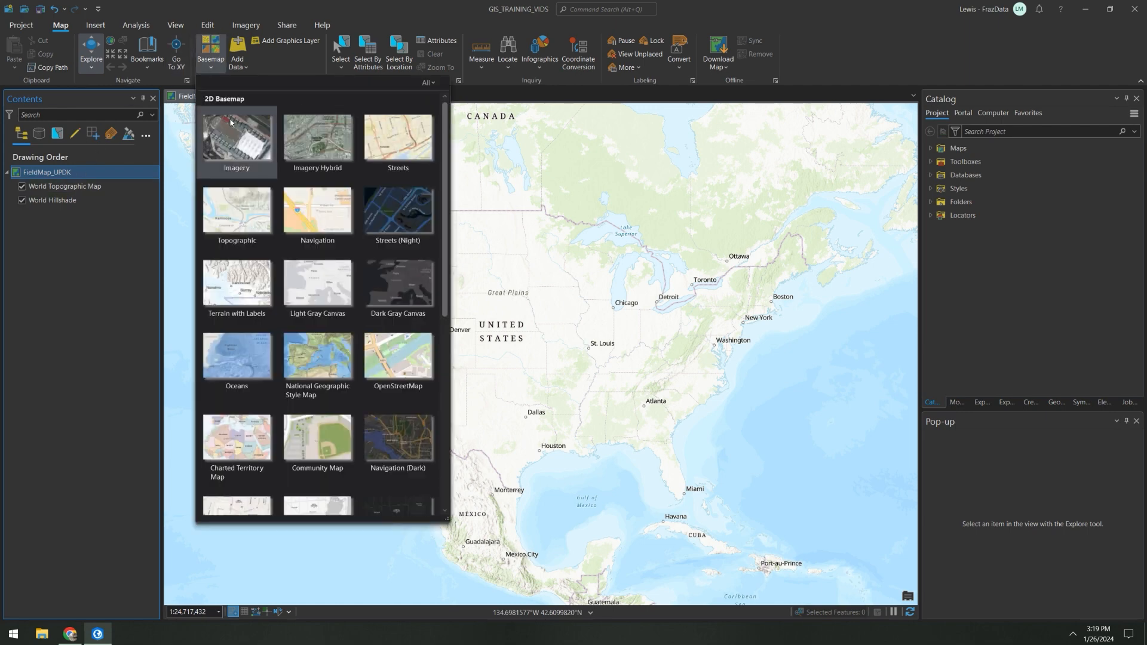
pyautogui.click(238, 141)
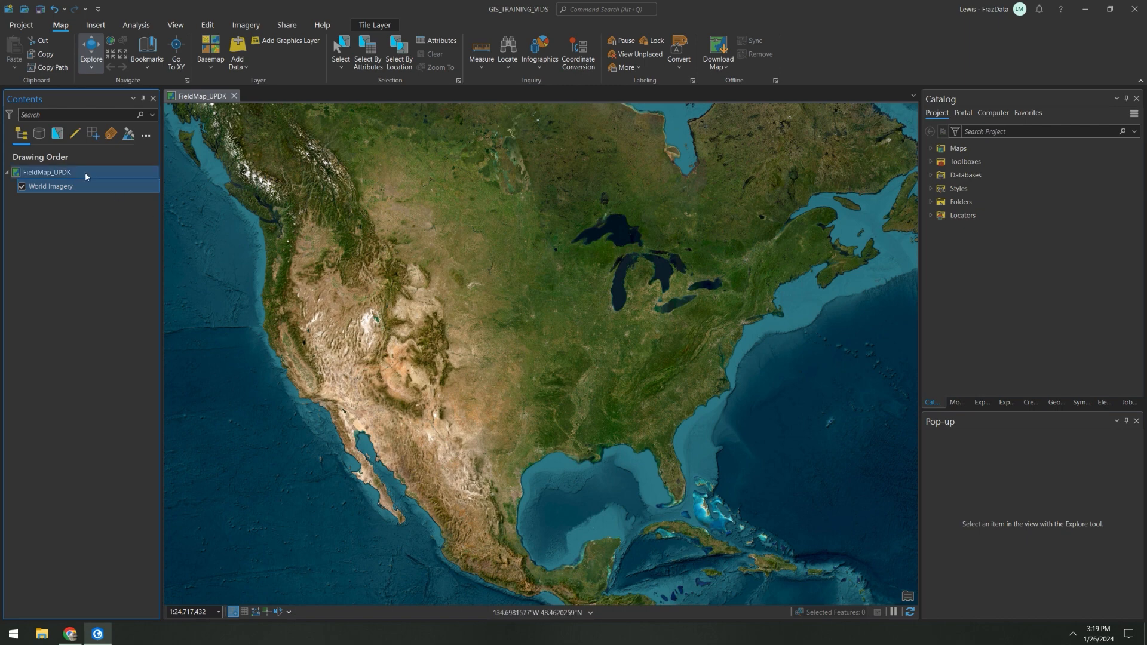
pyautogui.click(930, 175)
pyautogui.click(941, 189)
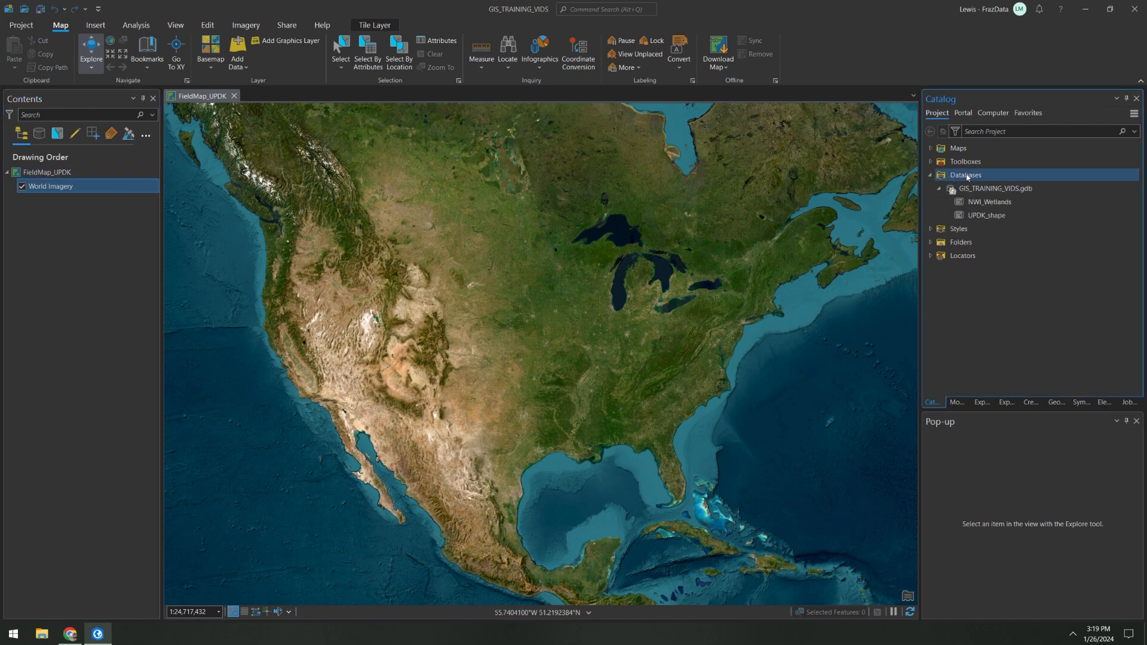
pyautogui.click(995, 216)
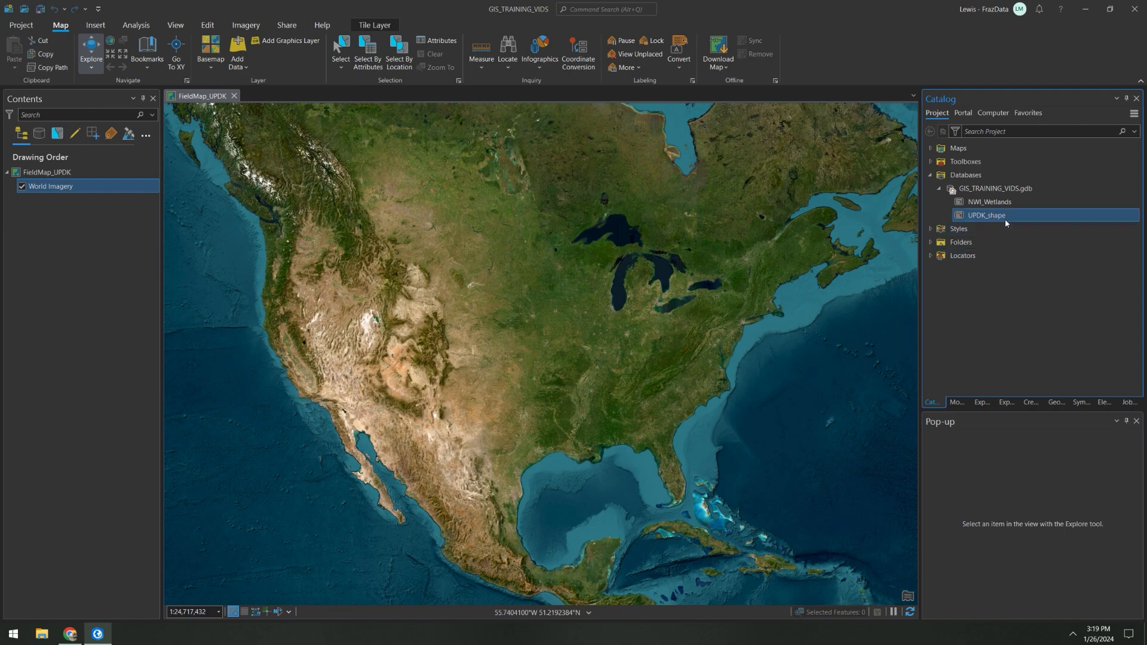
pyautogui.moveTo(263, 200); pyautogui.dragTo(76, 191)
# Step: Set the FieldMap_UPDK map's XY coordinate system to WGS 1984 Web Mercator (auxiliary sphere)
pyautogui.click(47, 172)
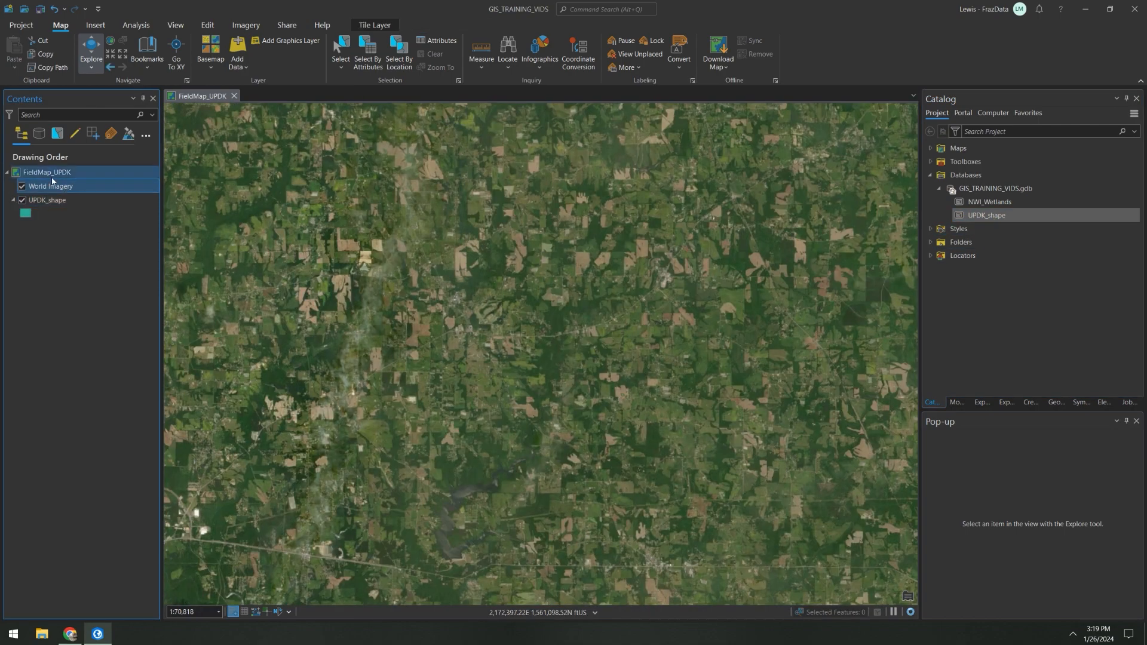
pyautogui.rightClick(48, 173)
pyautogui.click(102, 439)
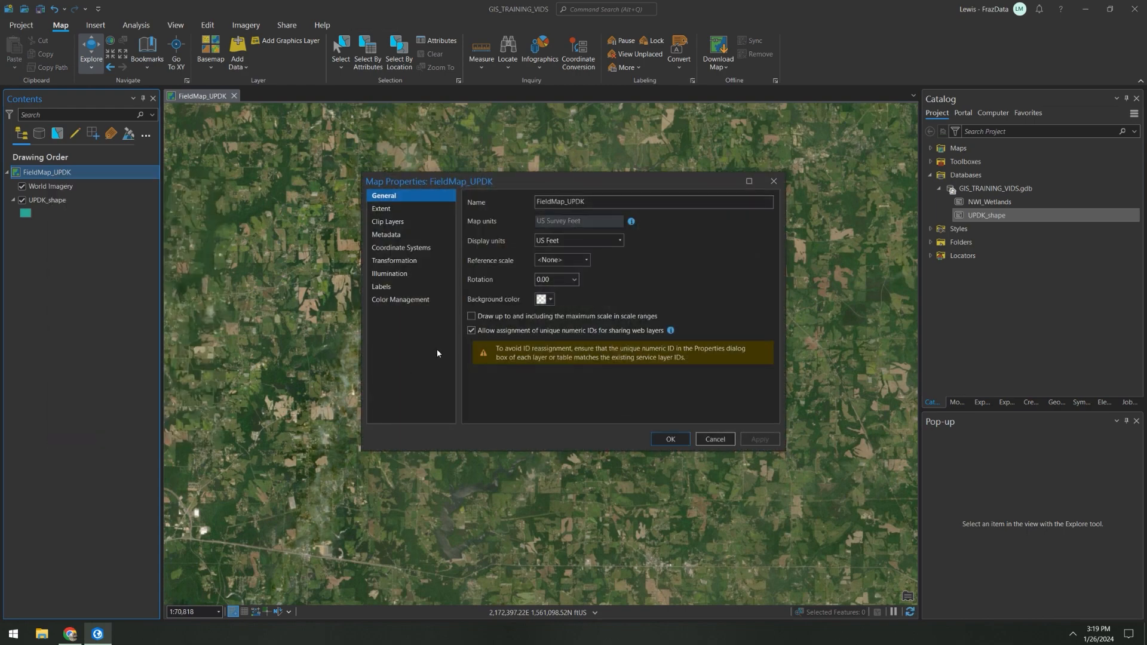
pyautogui.click(428, 249)
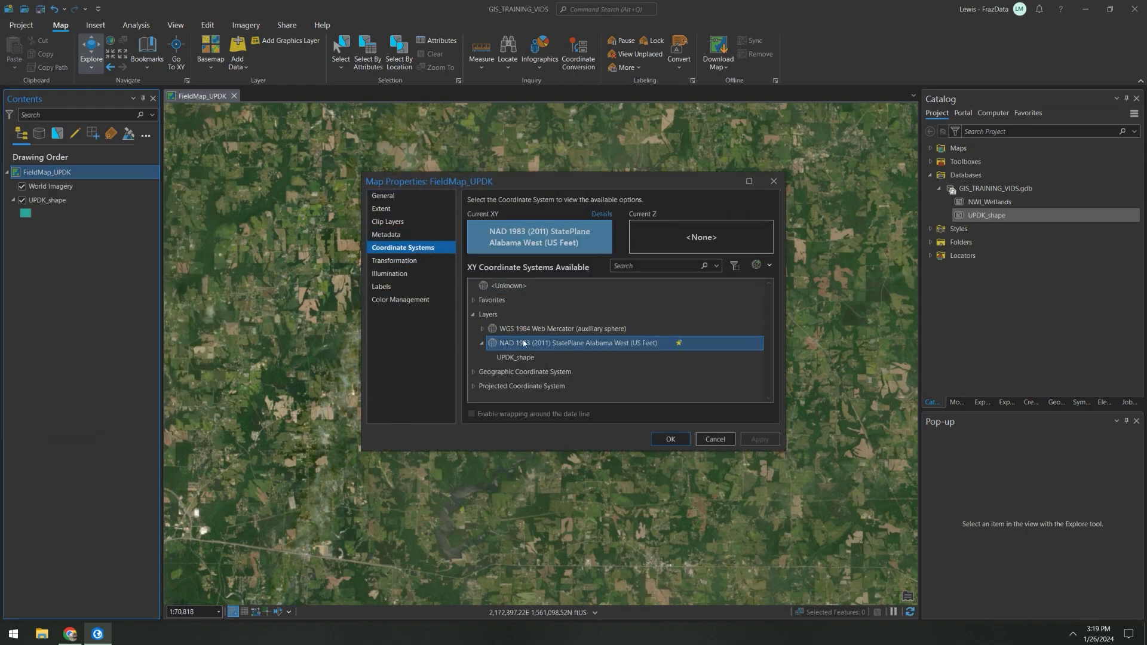
pyautogui.press('Up')
pyautogui.click(671, 440)
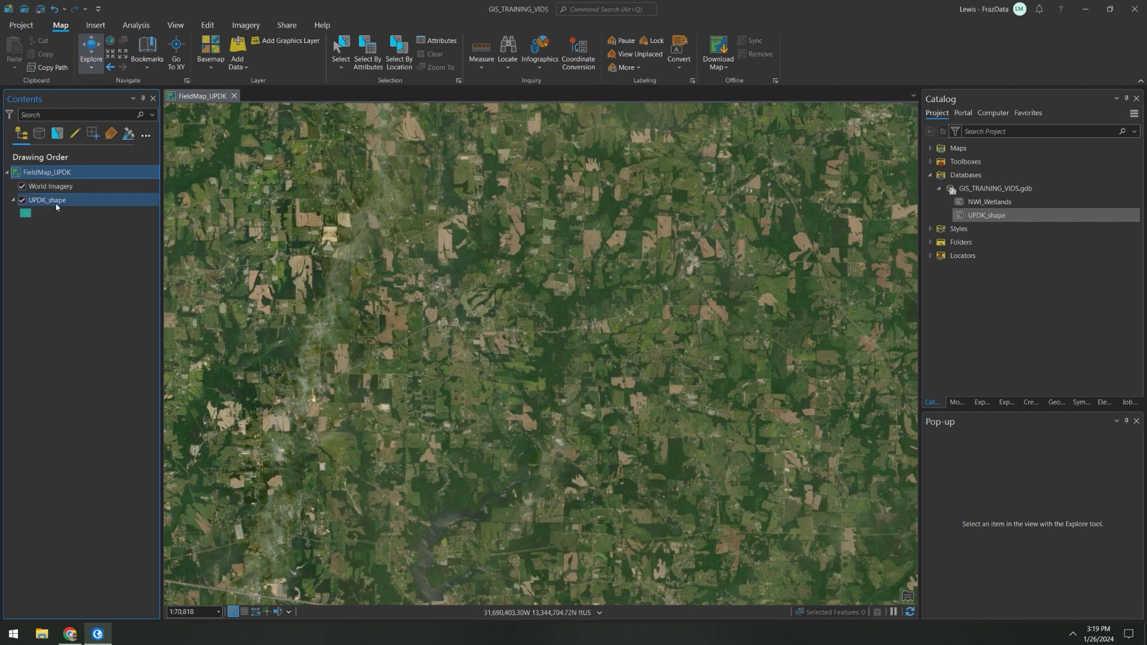
# Step: Zoom to the UPDK_shape layer and move it above World Imagery in the drawing order
pyautogui.click(49, 200)
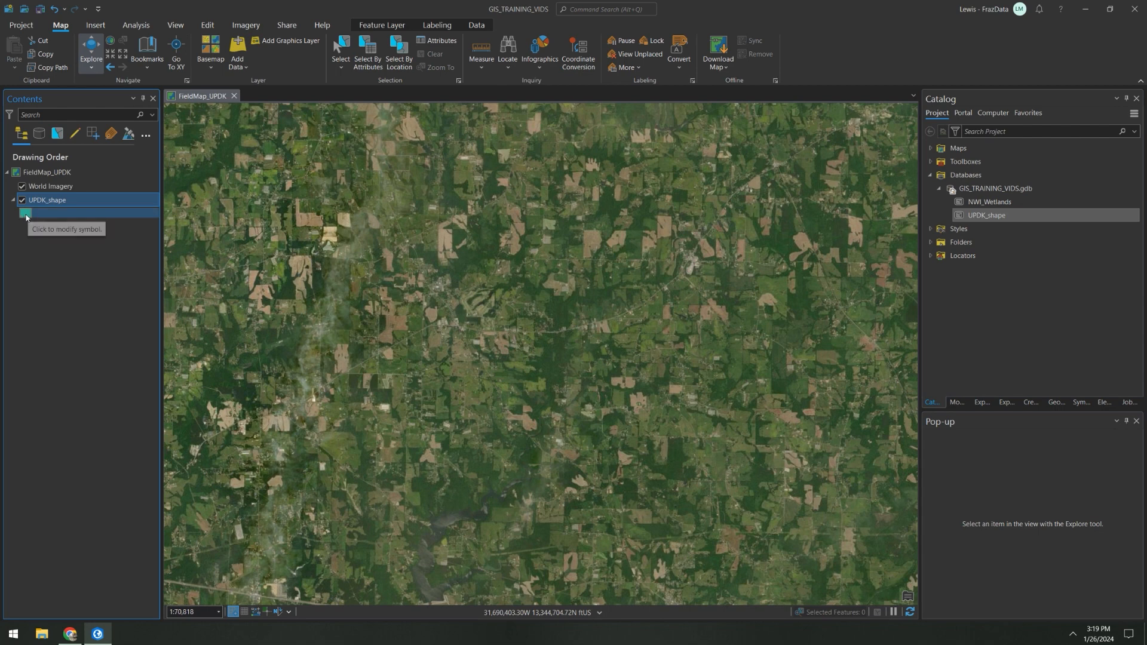
pyautogui.click(26, 213)
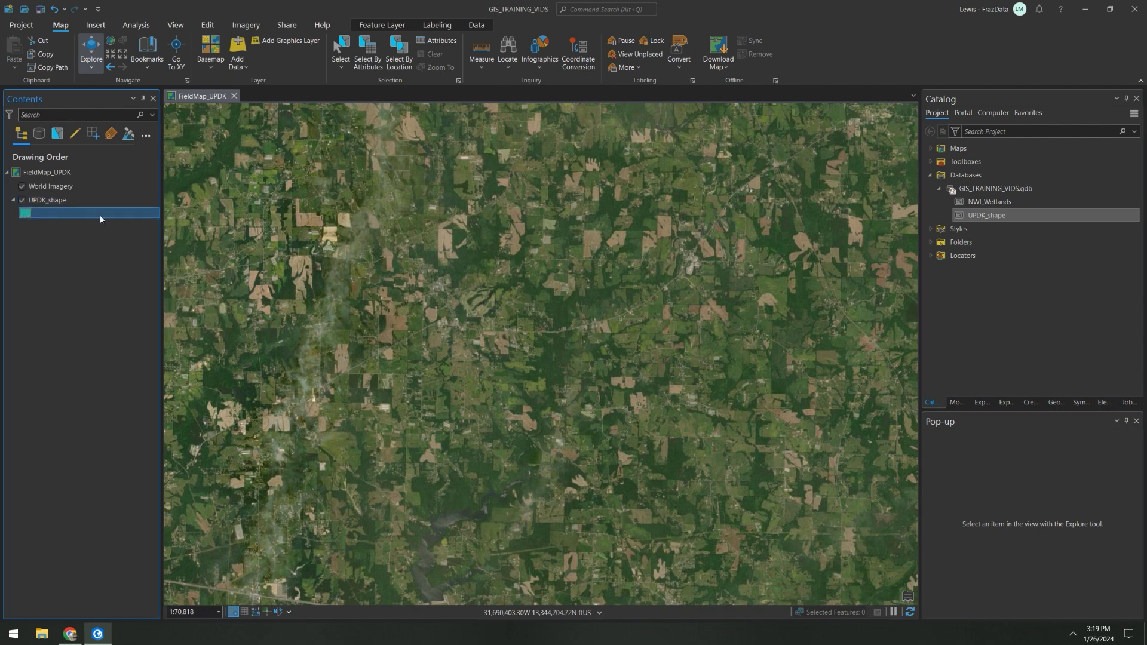
pyautogui.click(67, 200)
pyautogui.rightClick(67, 201)
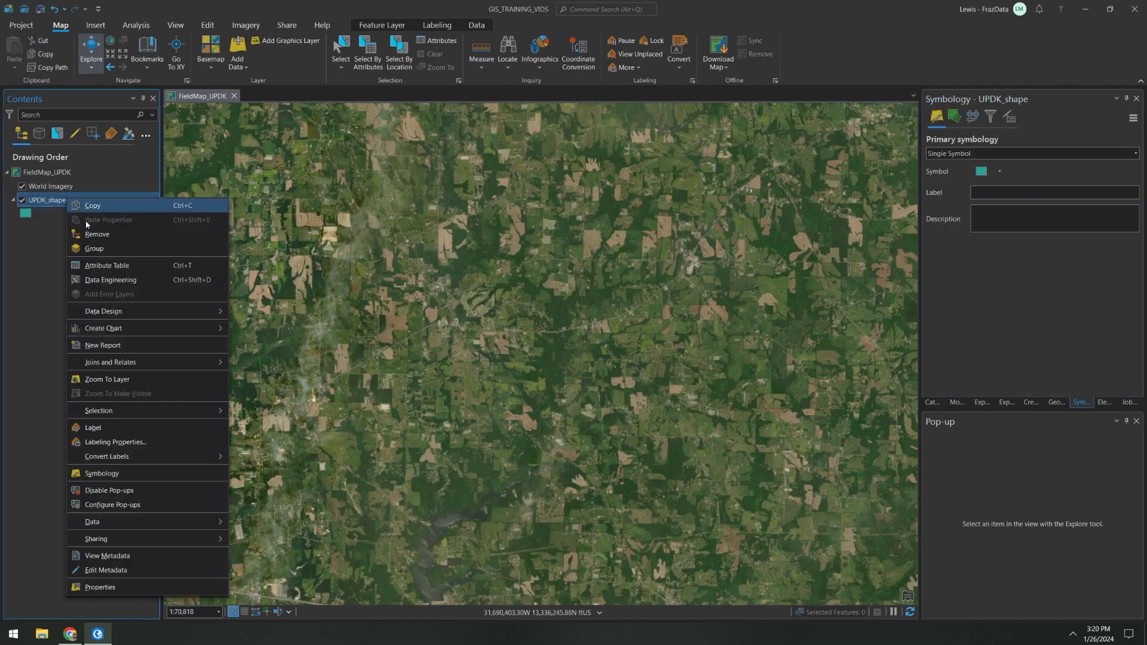
pyautogui.click(123, 379)
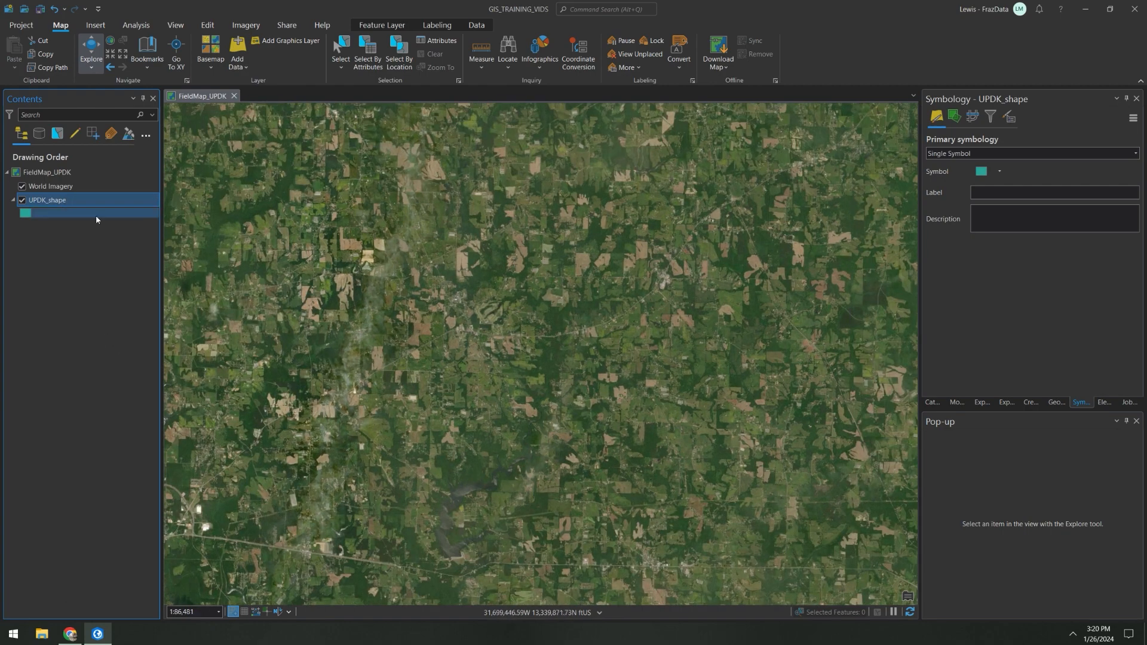
pyautogui.moveTo(60, 201); pyautogui.dragTo(69, 190)
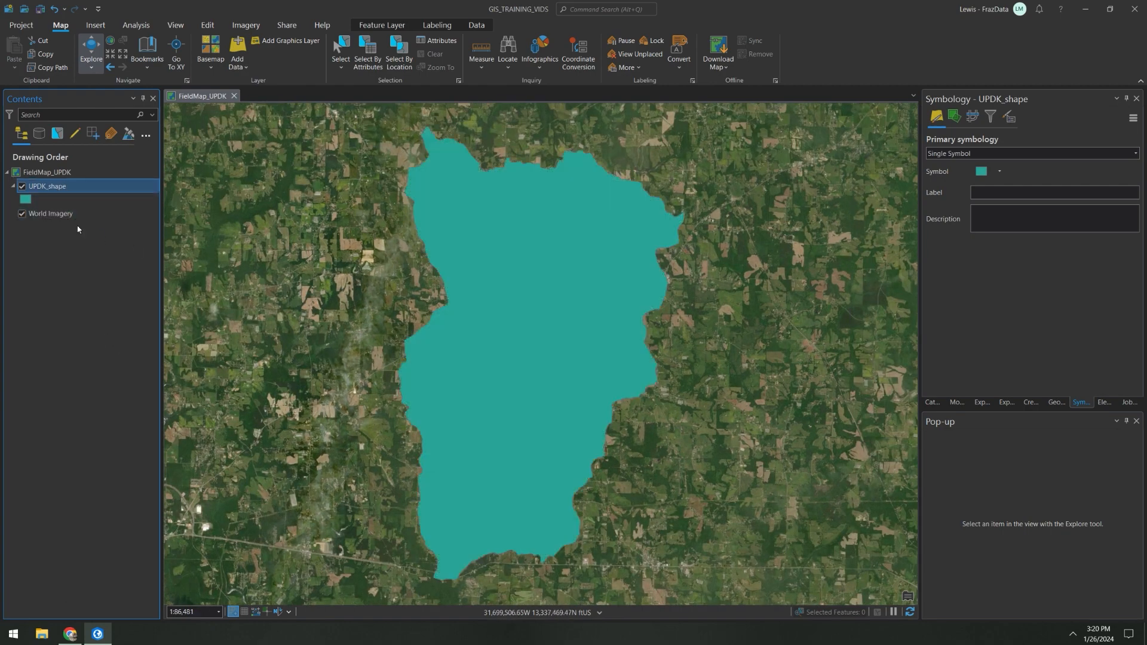
# Step: Symbolize UPDK_shape with the hollow 2 pt black outline symbol and change its outline color to red
pyautogui.click(26, 199)
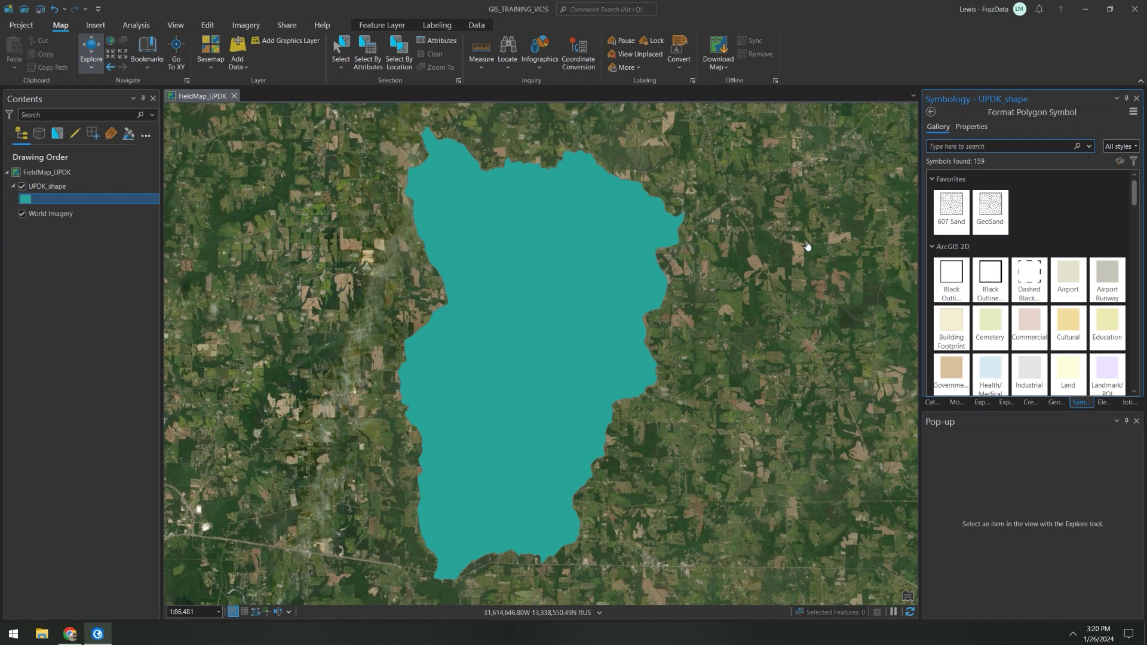
pyautogui.click(990, 276)
pyautogui.click(971, 127)
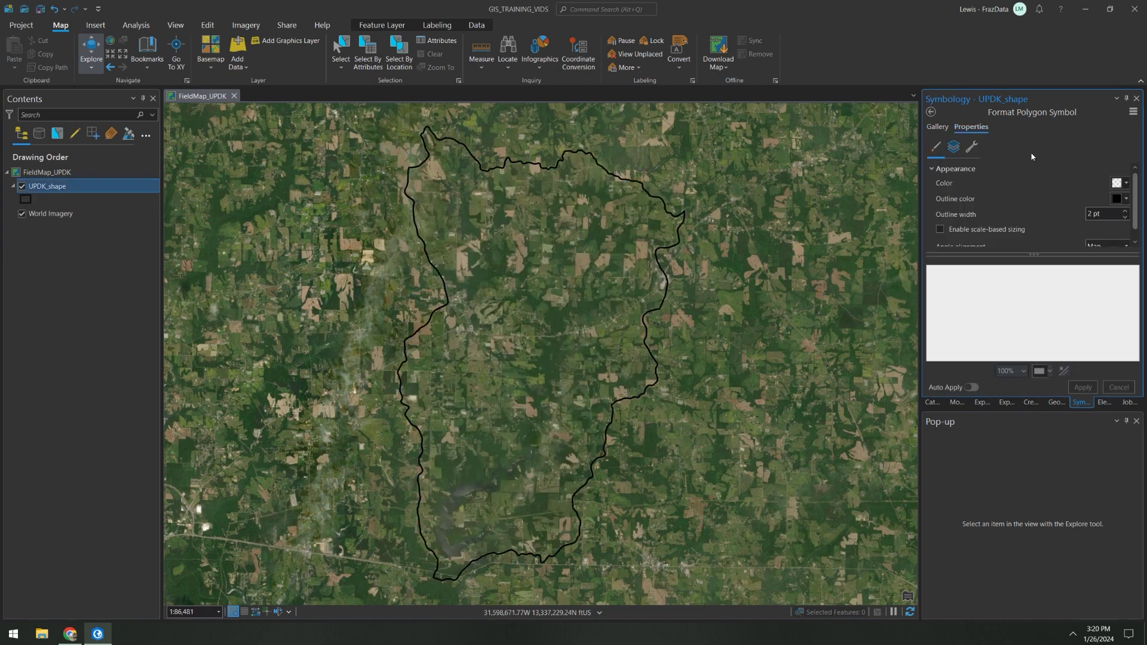
pyautogui.click(1126, 199)
pyautogui.click(1017, 263)
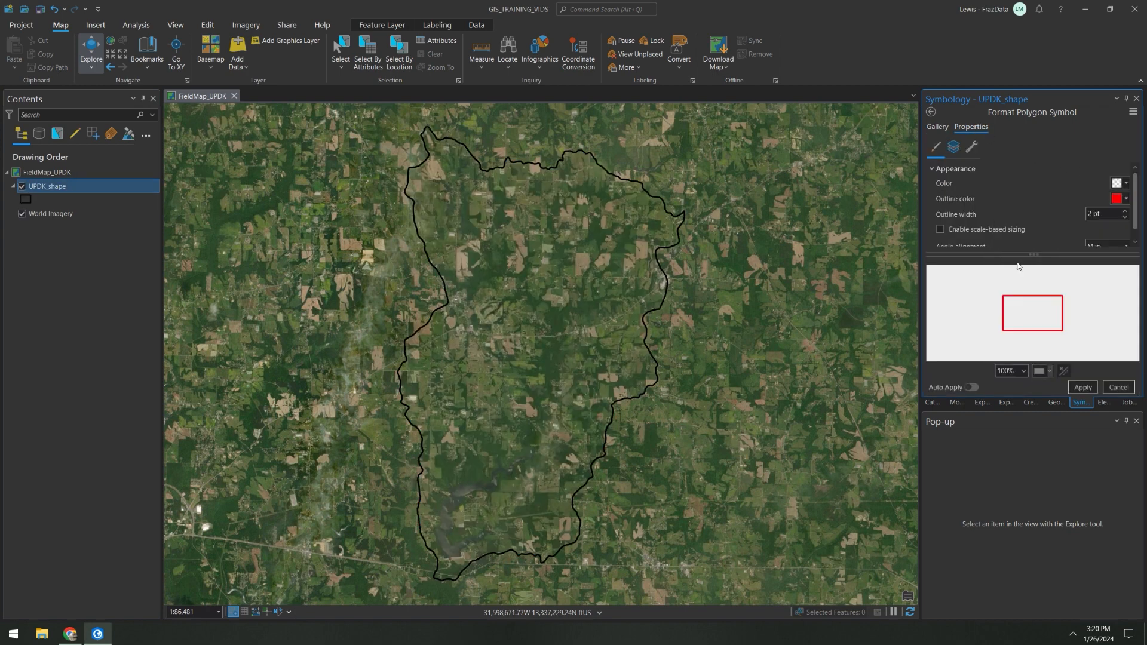
pyautogui.click(1083, 387)
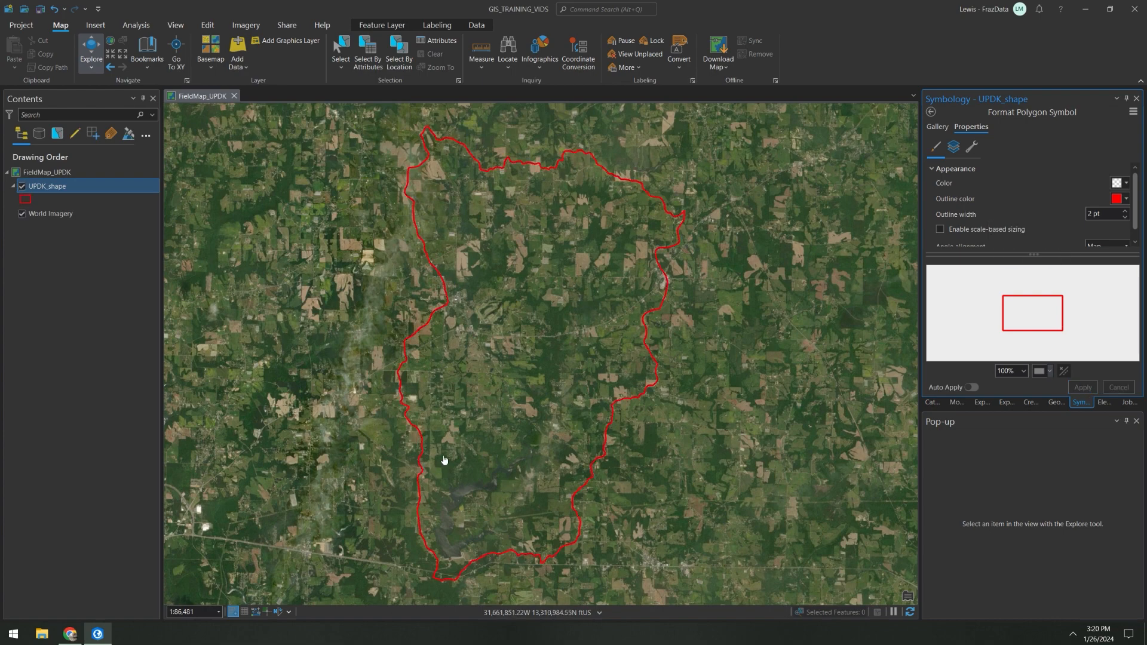
# Step: Add the NWI_Wetlands feature class from GIS_TRAINING_VIDS.gdb between UPDK_shape and World Imagery in the drawing order
pyautogui.click(932, 402)
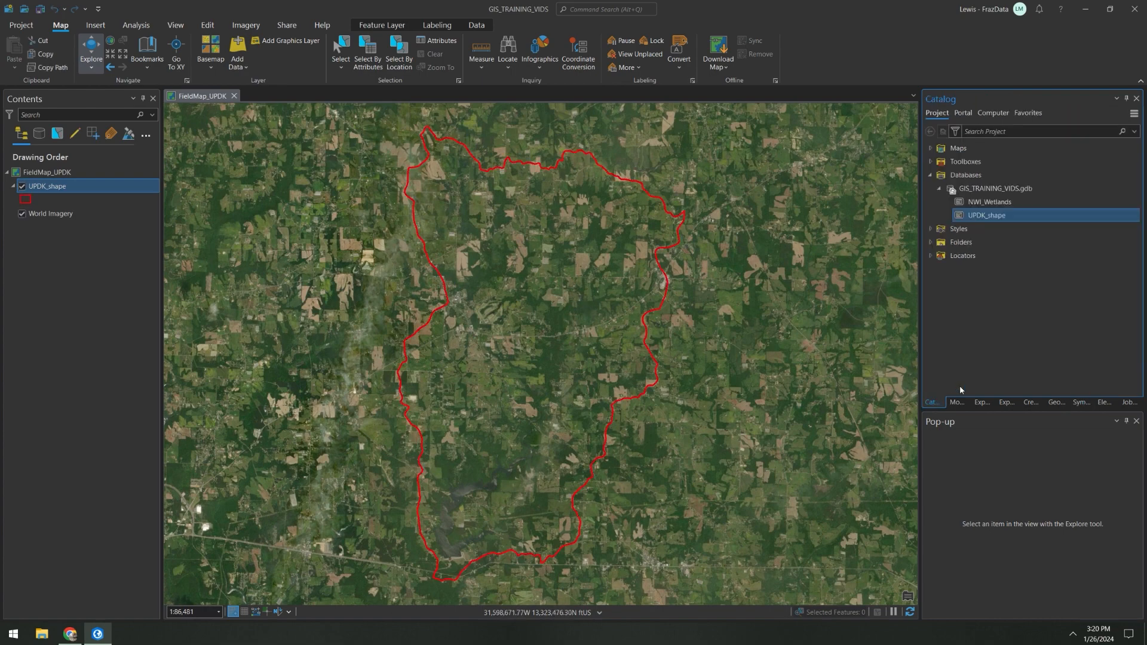
pyautogui.click(998, 205)
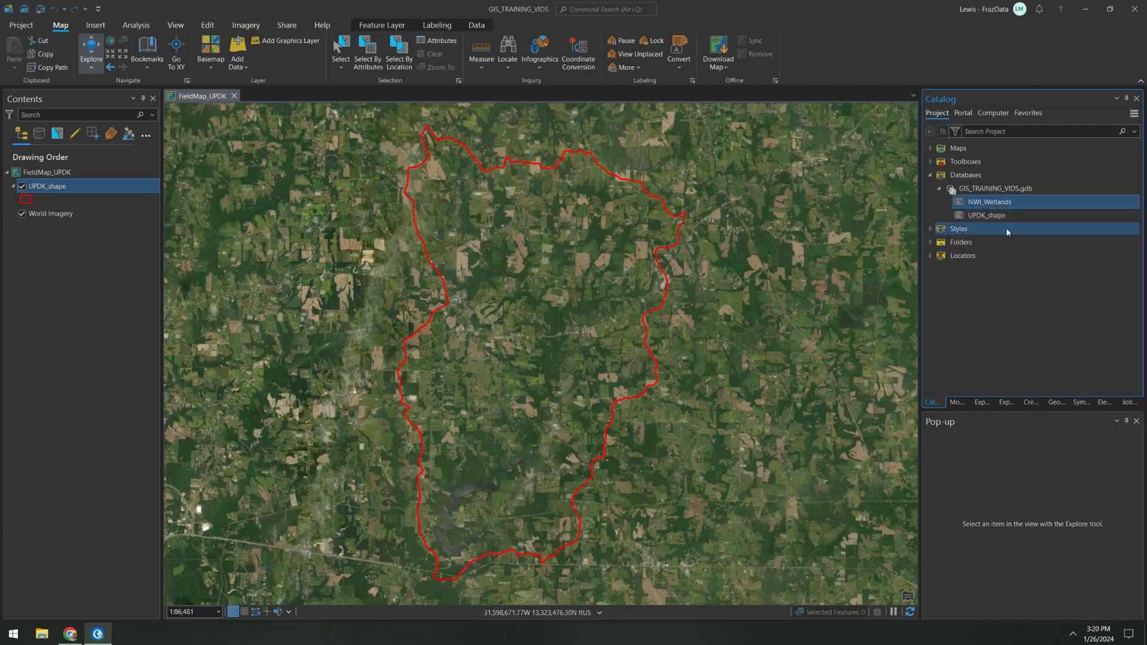
pyautogui.moveTo(1006, 205)
pyautogui.mouseDown()
pyautogui.moveTo(502, 216)
pyautogui.moveTo(89, 201)
pyautogui.mouseUp()
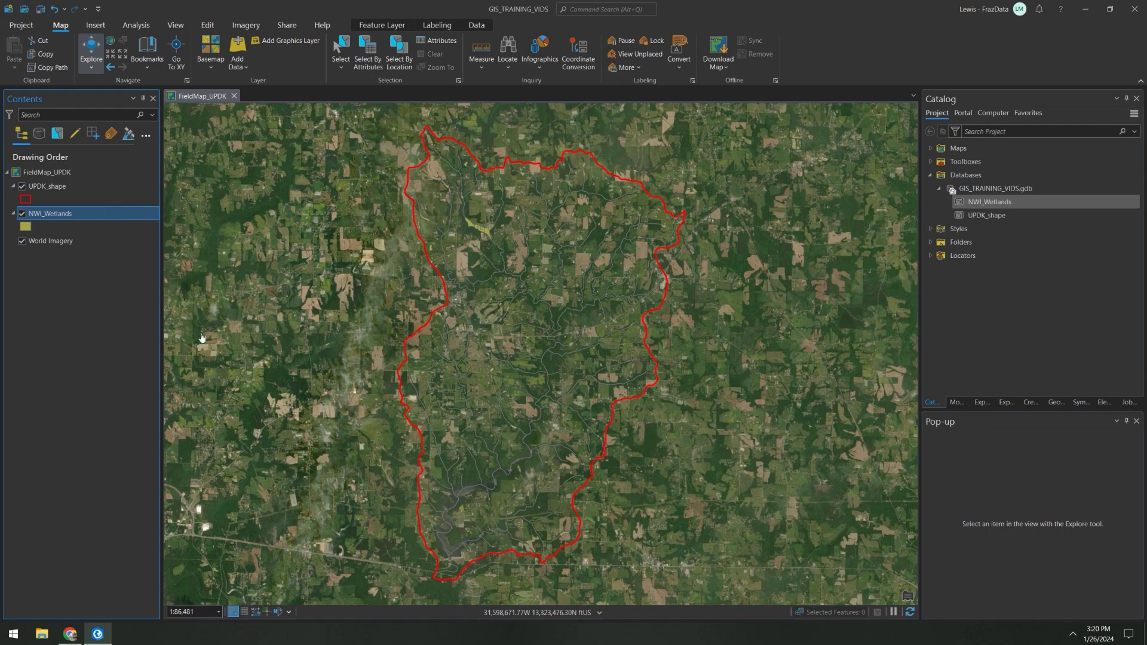
# Step: Select the elongated NWI_Wetlands pond polygon west of the river on the map
pyautogui.scroll(8, 512, 476)
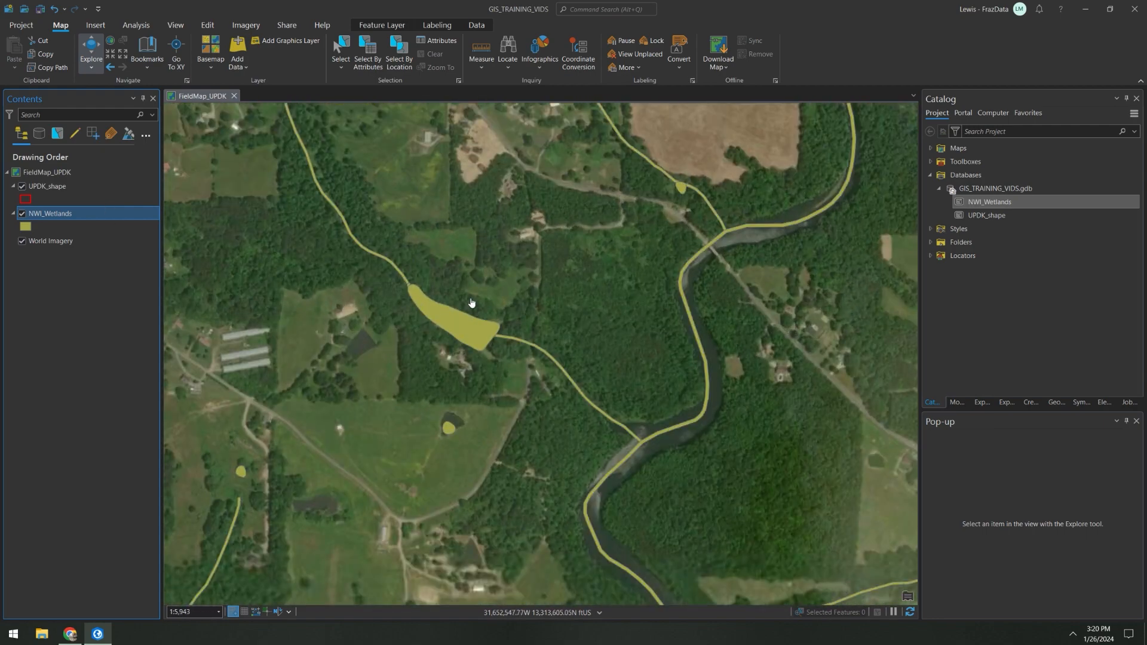
pyautogui.click(340, 53)
pyautogui.click(481, 337)
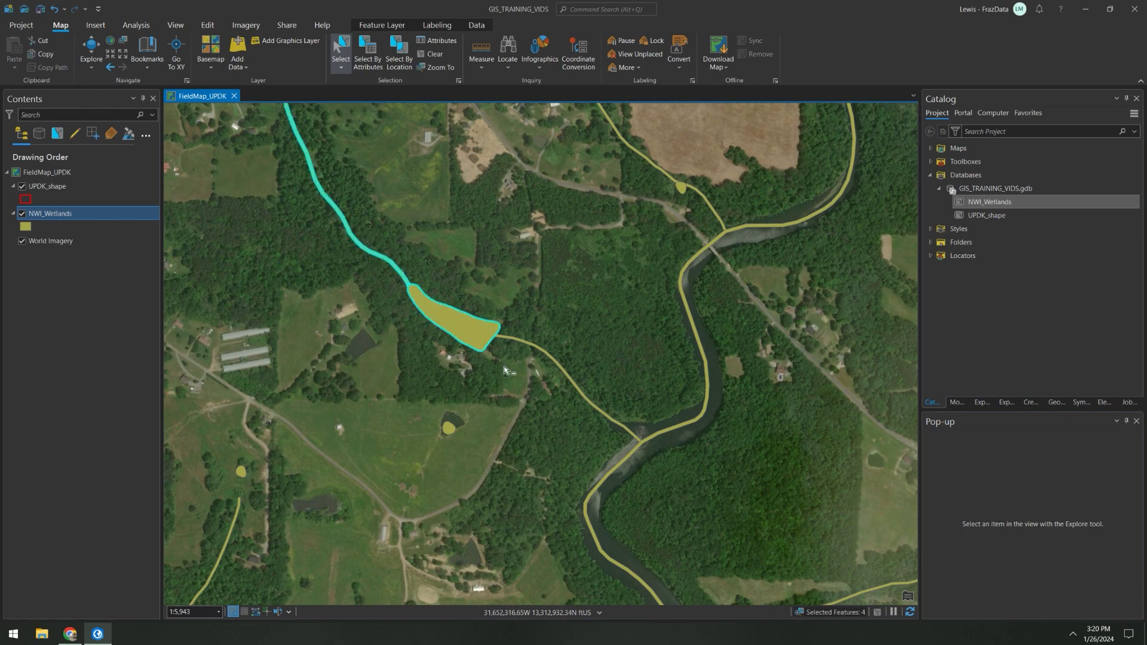
# Step: Examine the wetland type and classification fields in the NWI_Wetlands attribute table, and close the table
pyautogui.rightClick(61, 216)
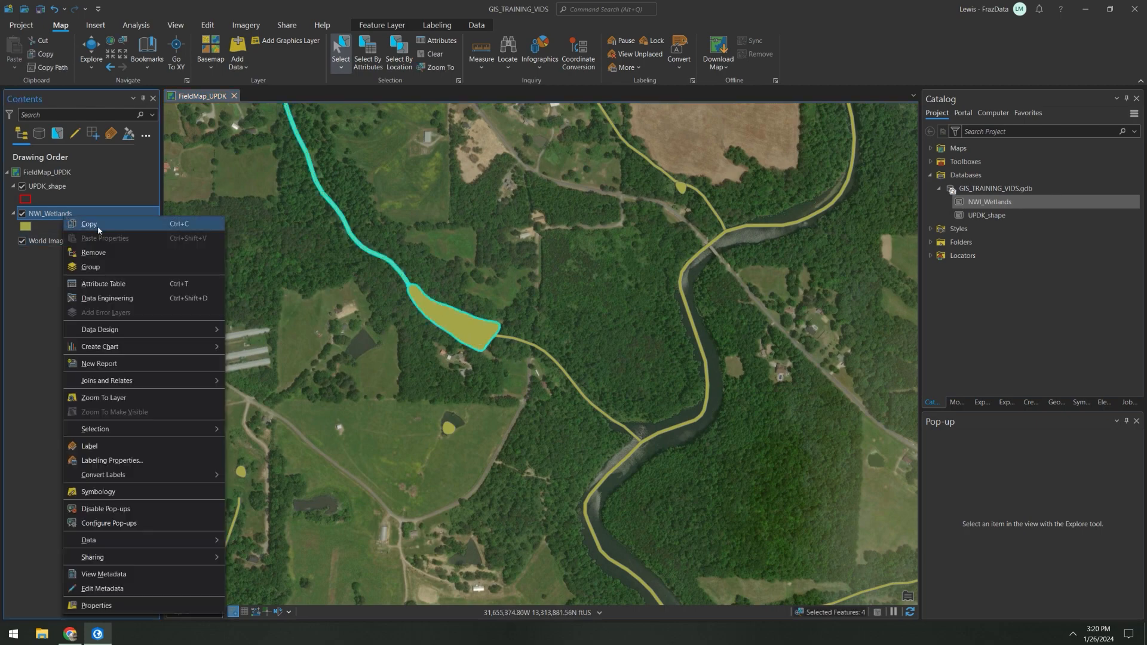
pyautogui.click(130, 283)
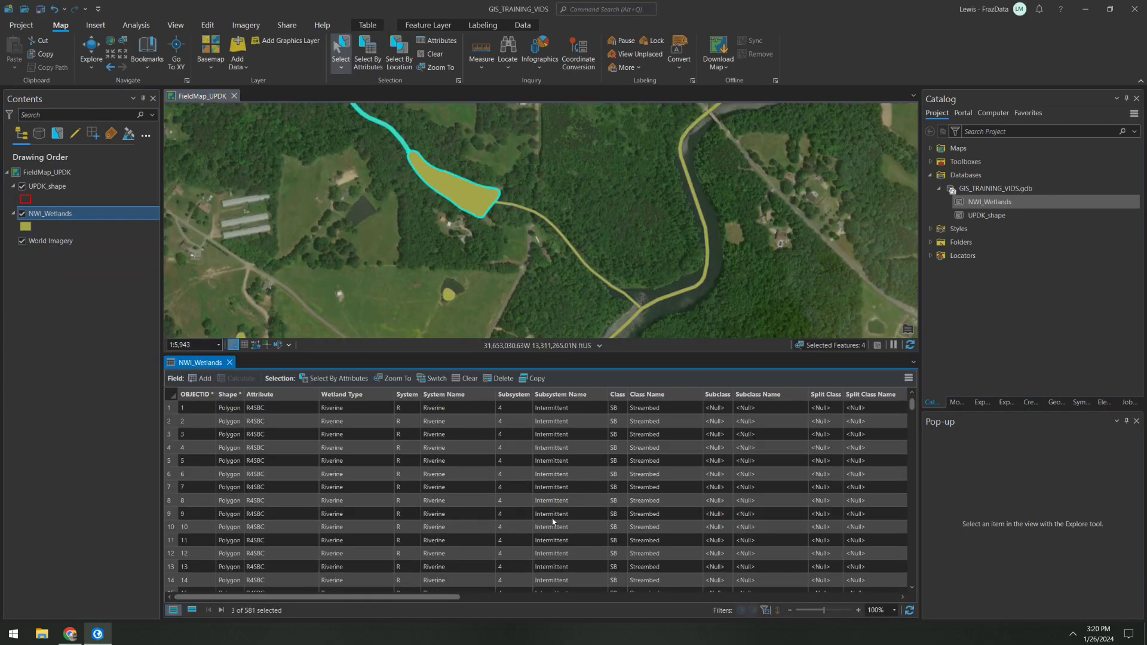
pyautogui.moveTo(443, 599)
pyautogui.mouseDown()
pyautogui.moveTo(797, 600)
pyautogui.moveTo(420, 599)
pyautogui.mouseUp()
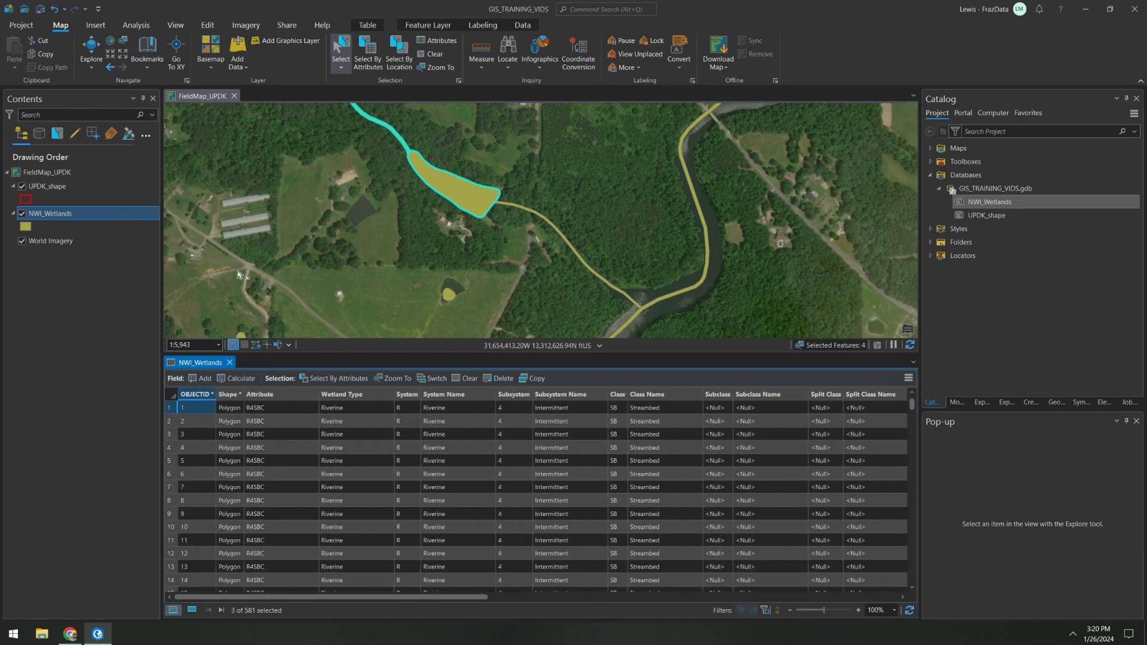
pyautogui.click(228, 362)
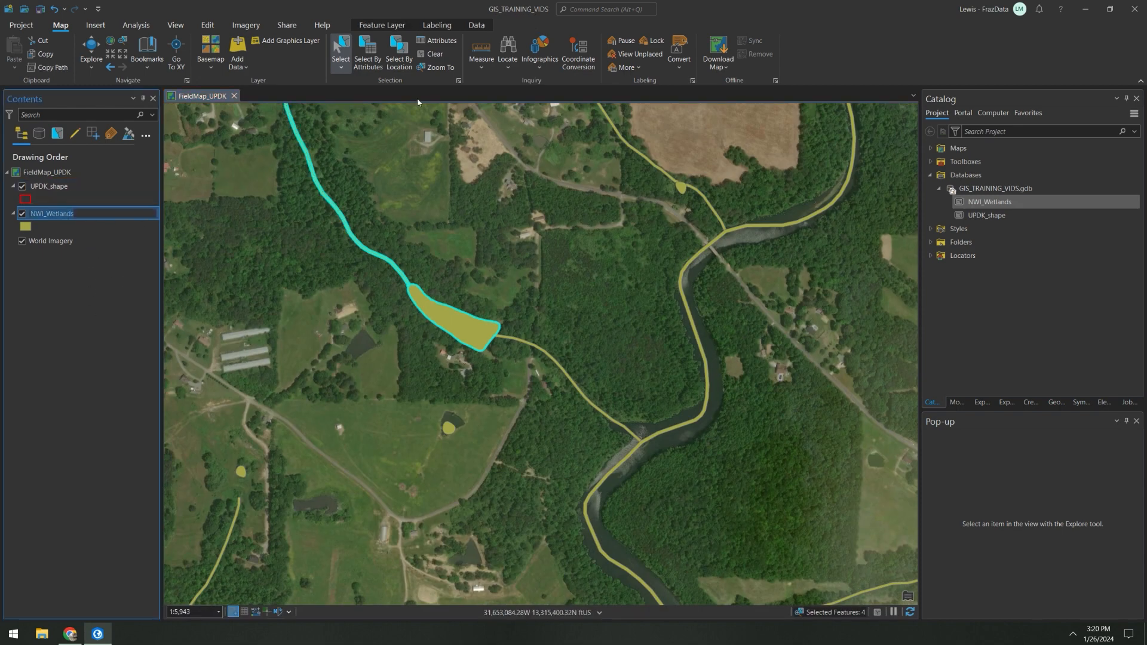
# Step: Clear the feature selection and set the NWI_Wetlands layer's transparency to 30%
pyautogui.click(431, 53)
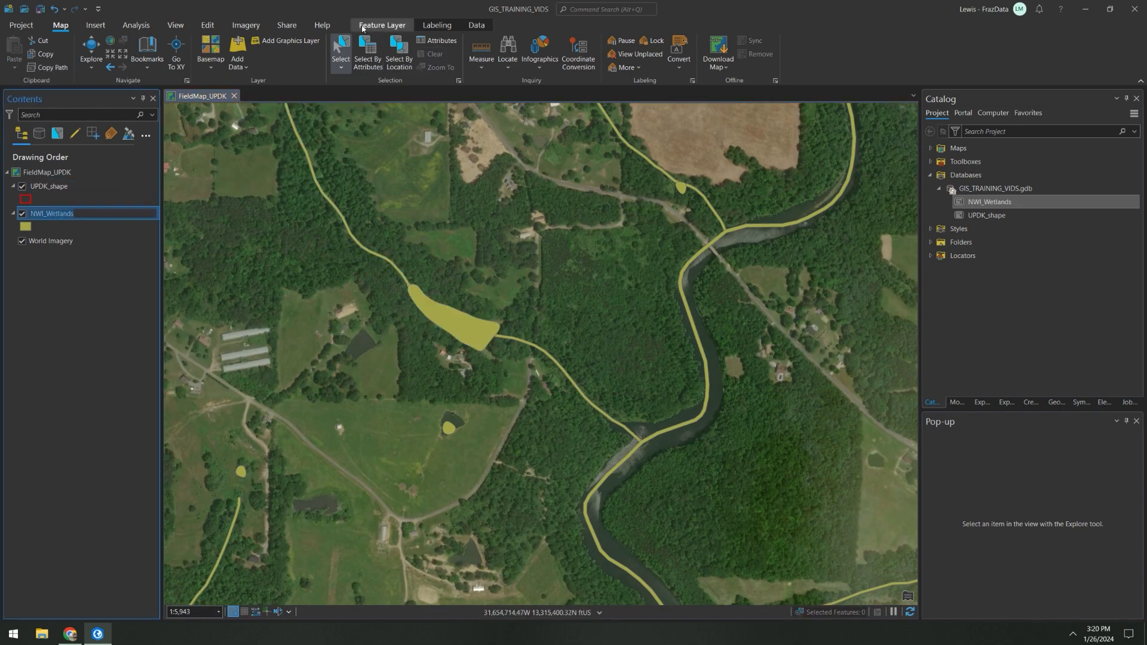
pyautogui.click(382, 24)
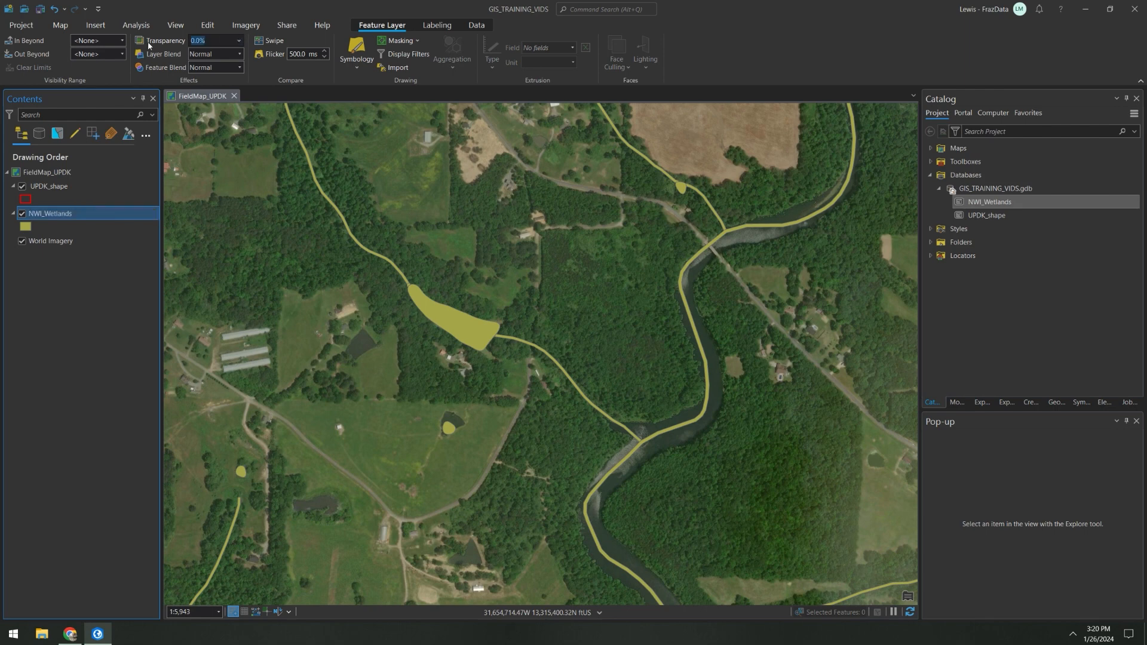
pyautogui.press('Return')
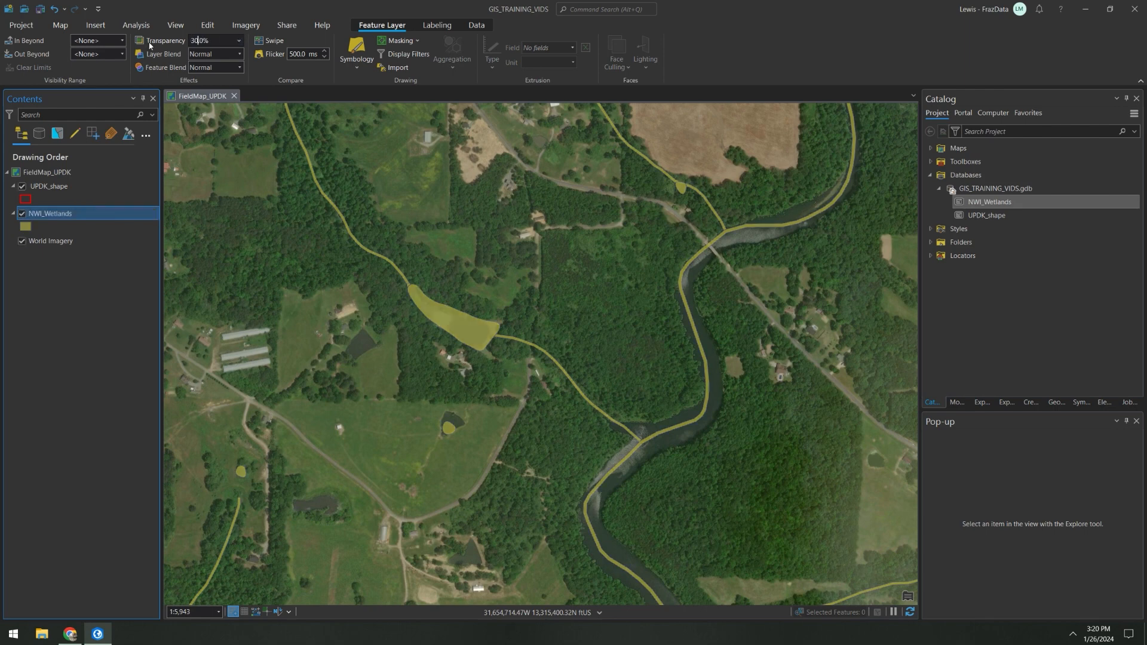
pyautogui.click(108, 185)
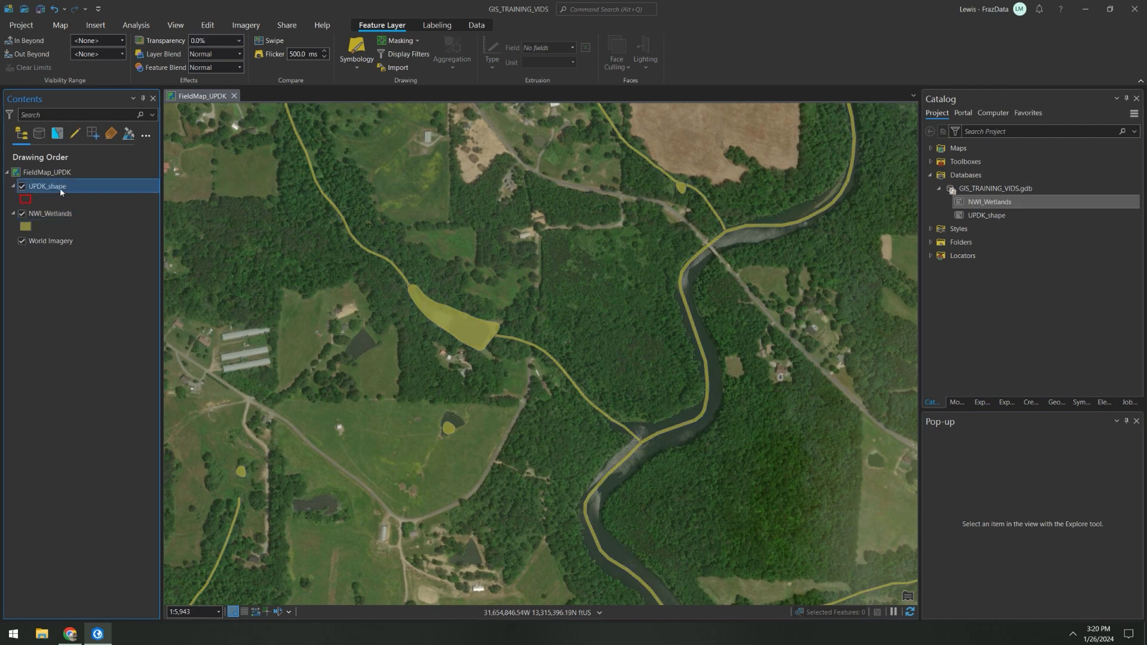
pyautogui.click(105, 173)
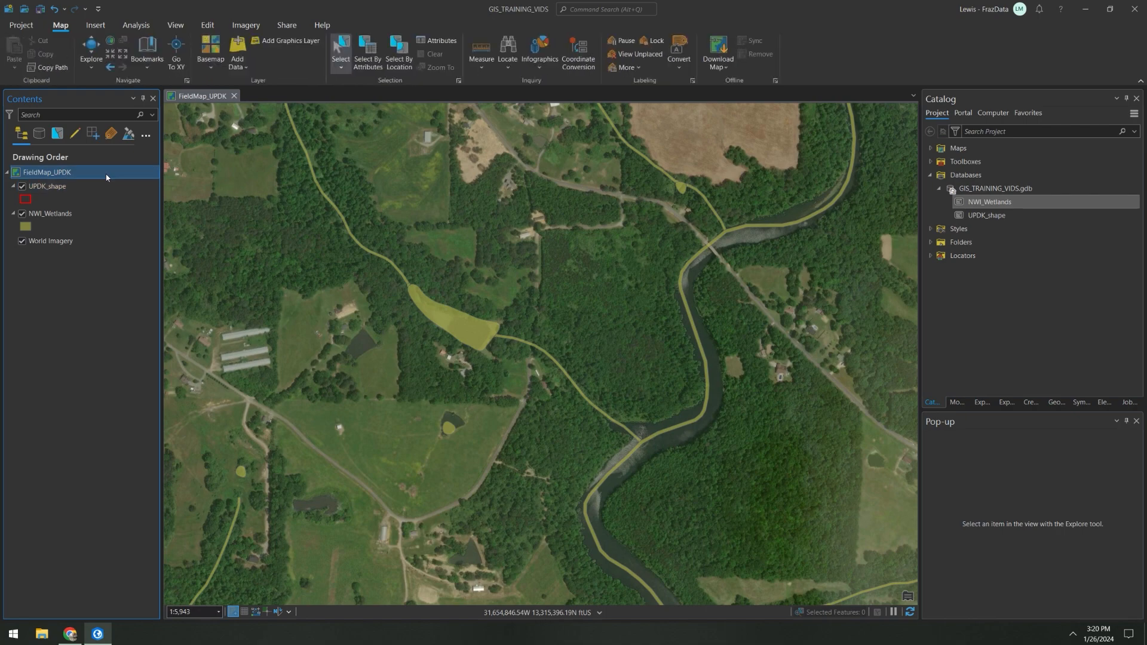
# Step: Change the NWI_Wetlands fill color to bright magenta
pyautogui.scroll(-4, 482, 244)
pyautogui.click(27, 229)
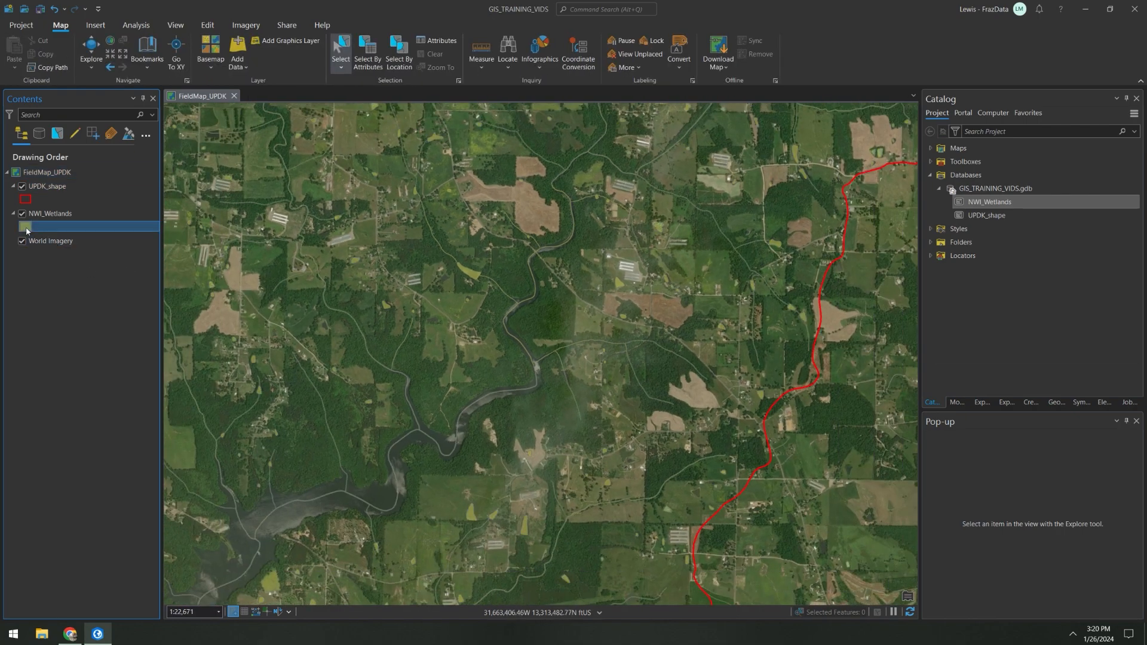
pyautogui.click(1122, 183)
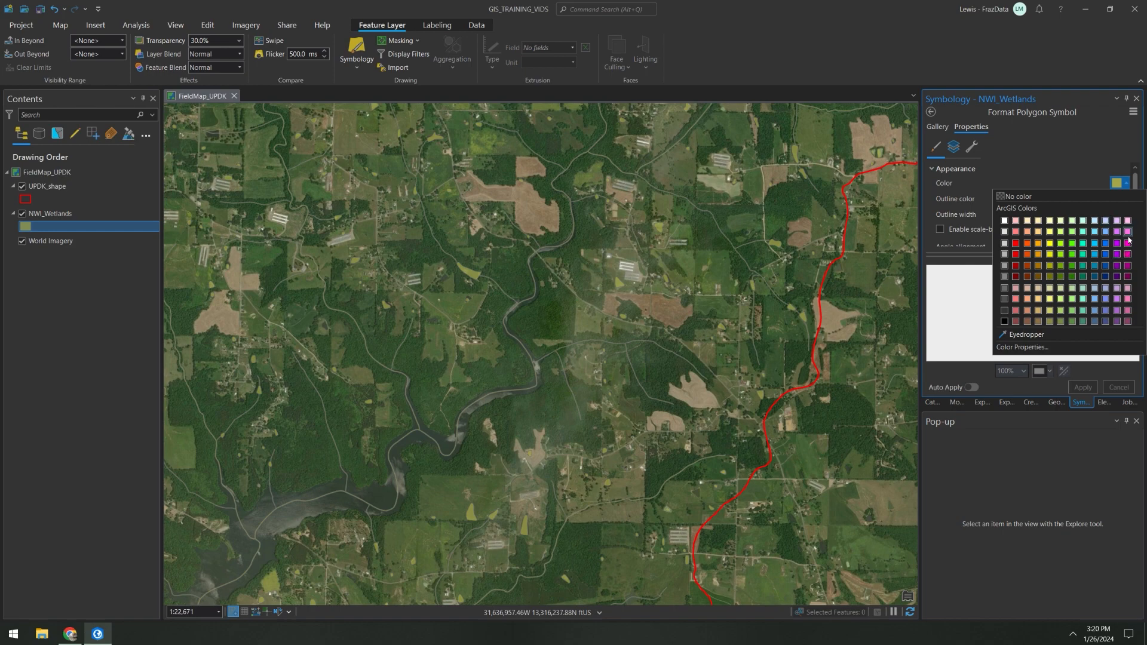
pyautogui.click(1127, 242)
pyautogui.click(1082, 387)
pyautogui.scroll(-2, 540, 319)
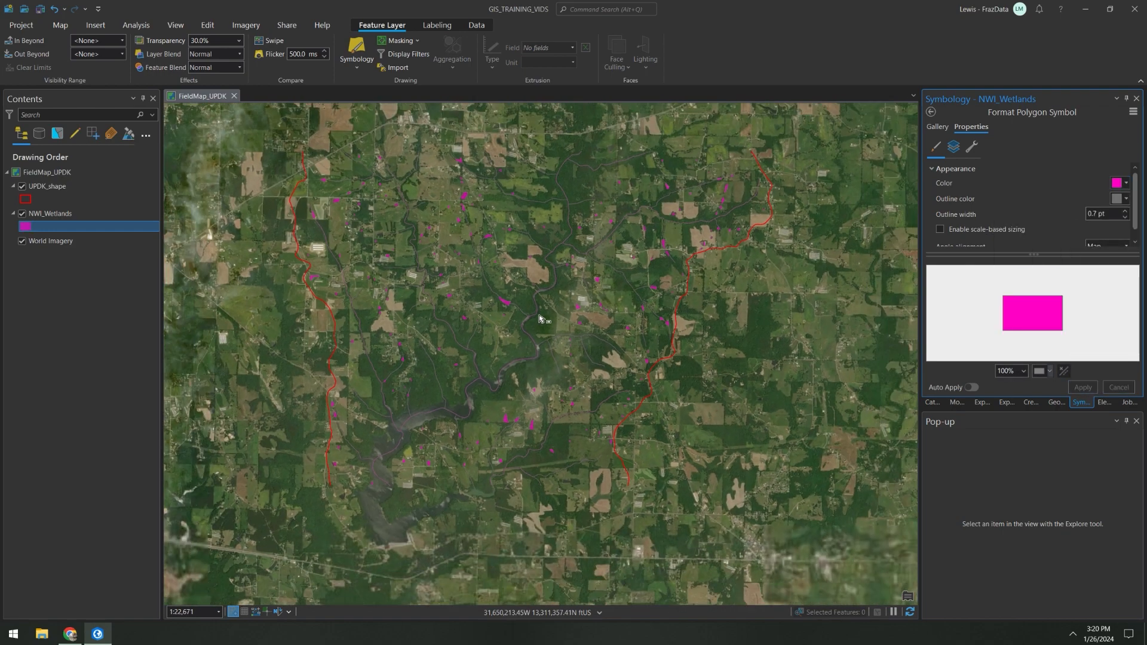
pyautogui.scroll(6, 526, 314)
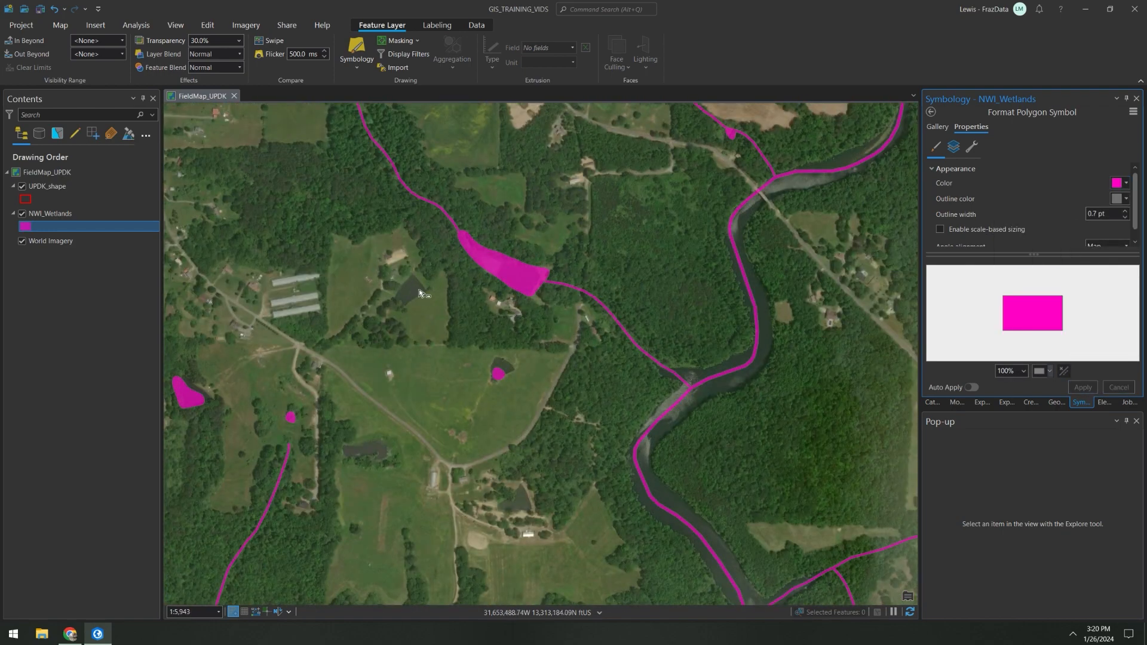
# Step: Change the NWI_Wetlands fill color to a lighter pink and save the project
pyautogui.click(1123, 183)
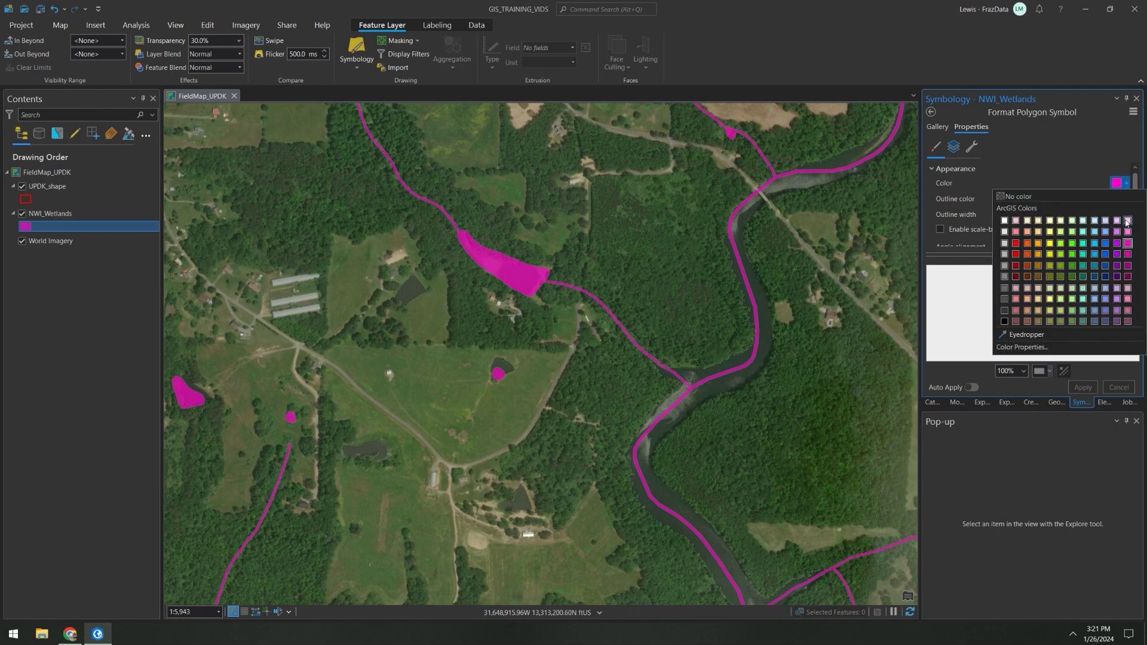
pyautogui.click(1127, 221)
pyautogui.click(1082, 387)
pyautogui.scroll(-2, 540, 377)
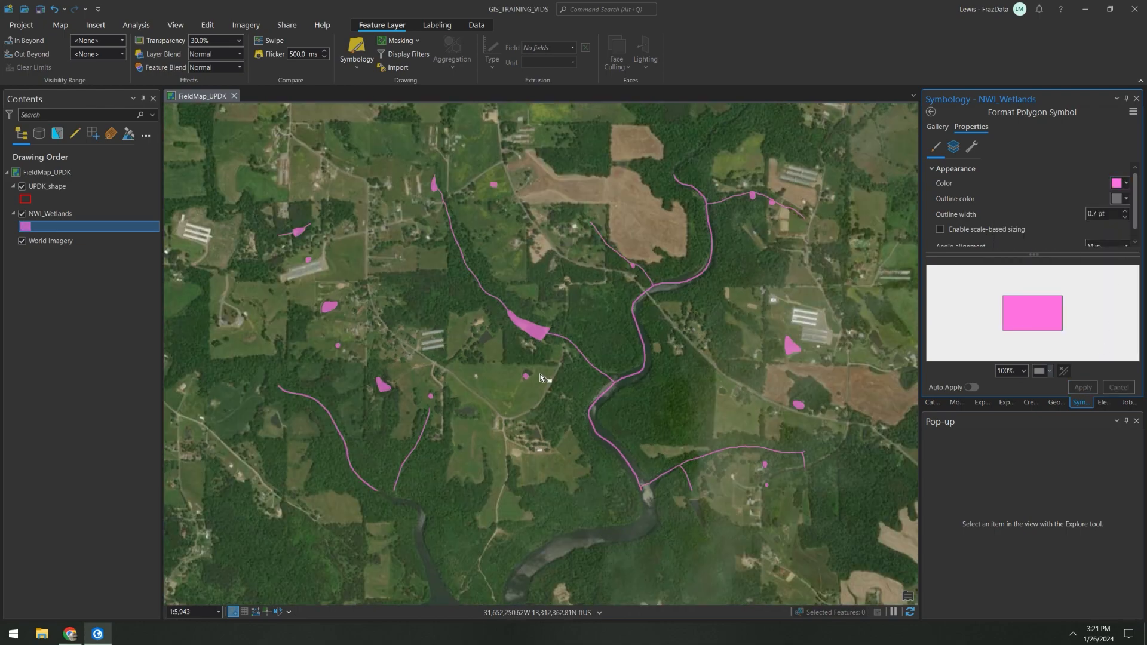
pyautogui.scroll(-10, 540, 378)
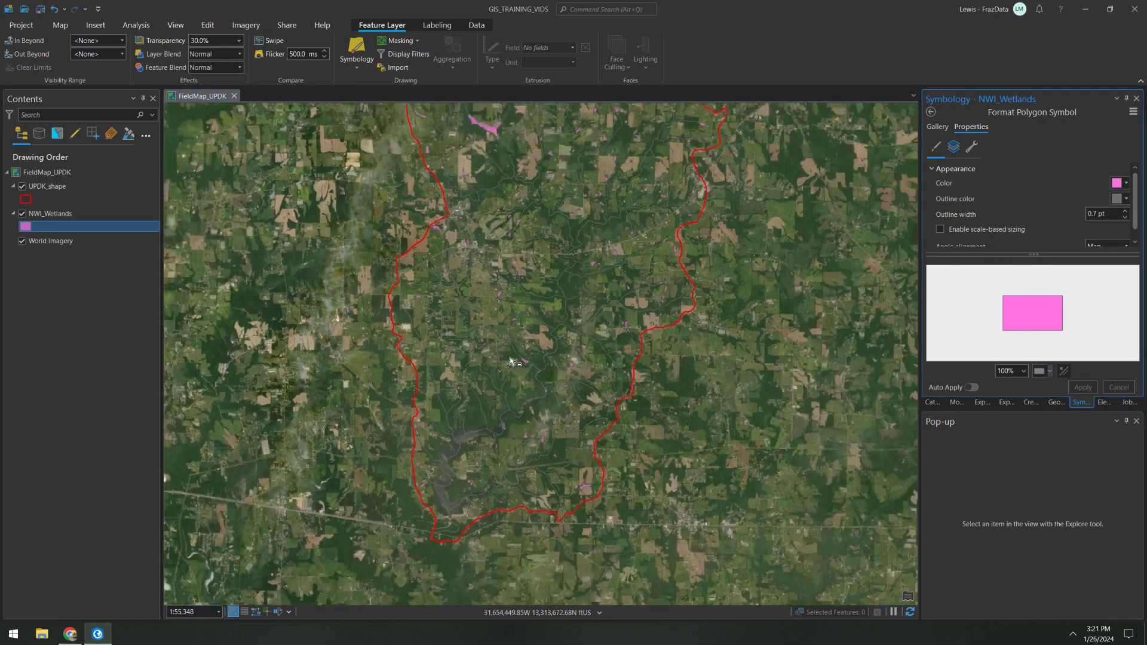
pyautogui.moveTo(530, 301); pyautogui.dragTo(508, 374)
pyautogui.click(40, 9)
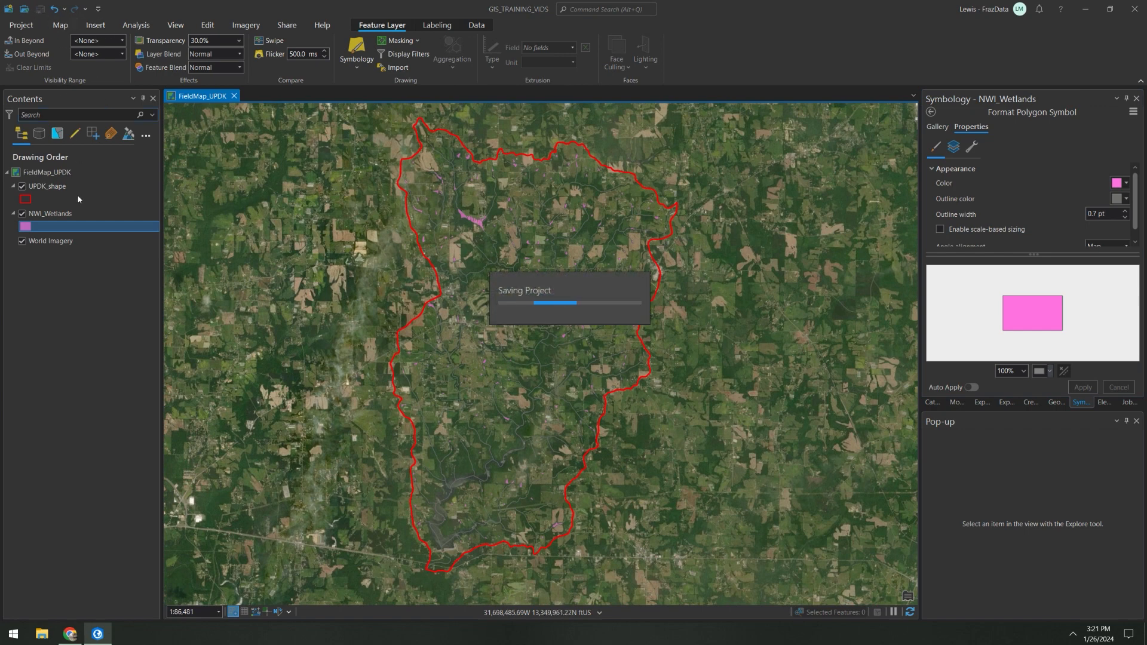
# Step: Enlarge the Symbology pane by shrinking the Pop-up pane, and select the FieldMap_UPDK map in the drawing order
pyautogui.click(61, 216)
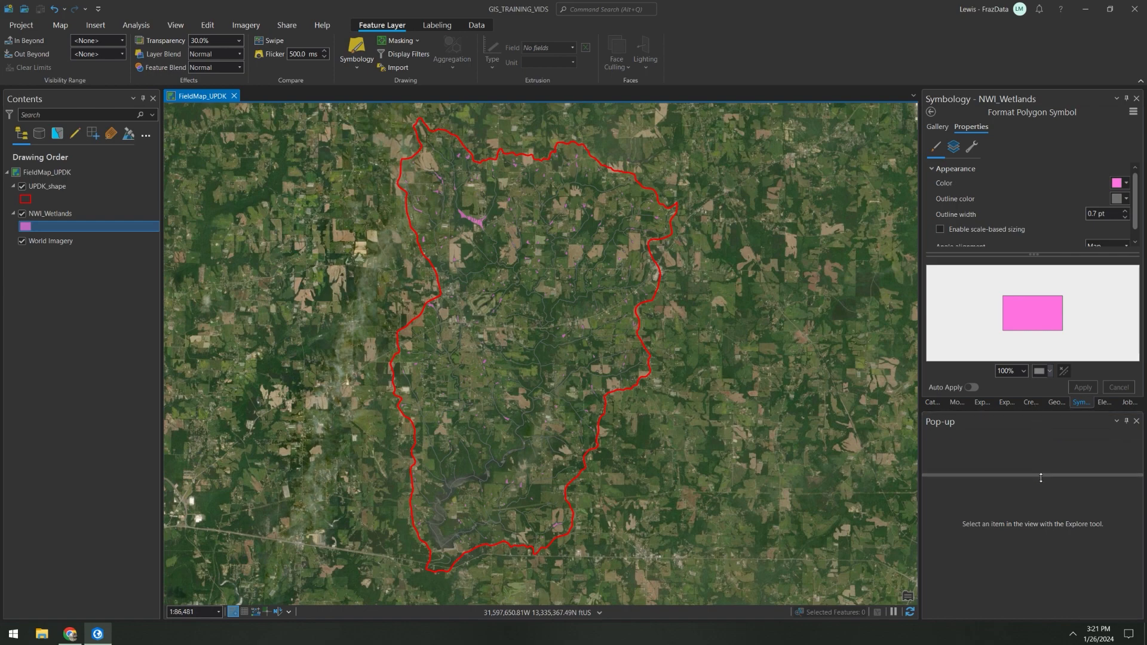
pyautogui.moveTo(1041, 477); pyautogui.dragTo(1041, 504)
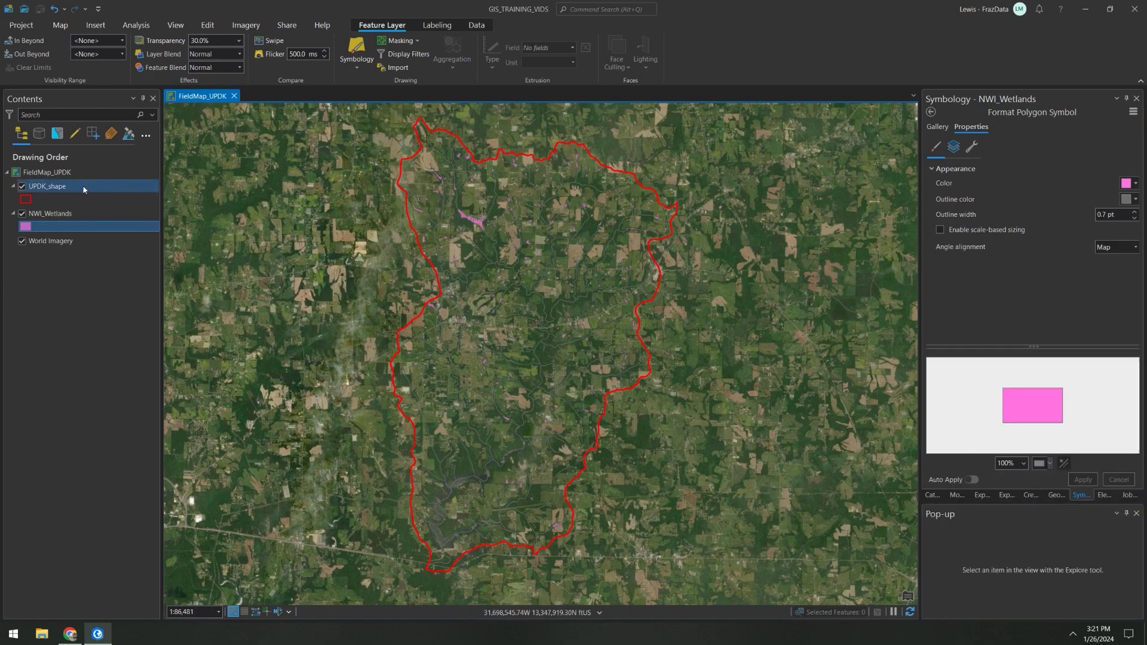
pyautogui.click(67, 172)
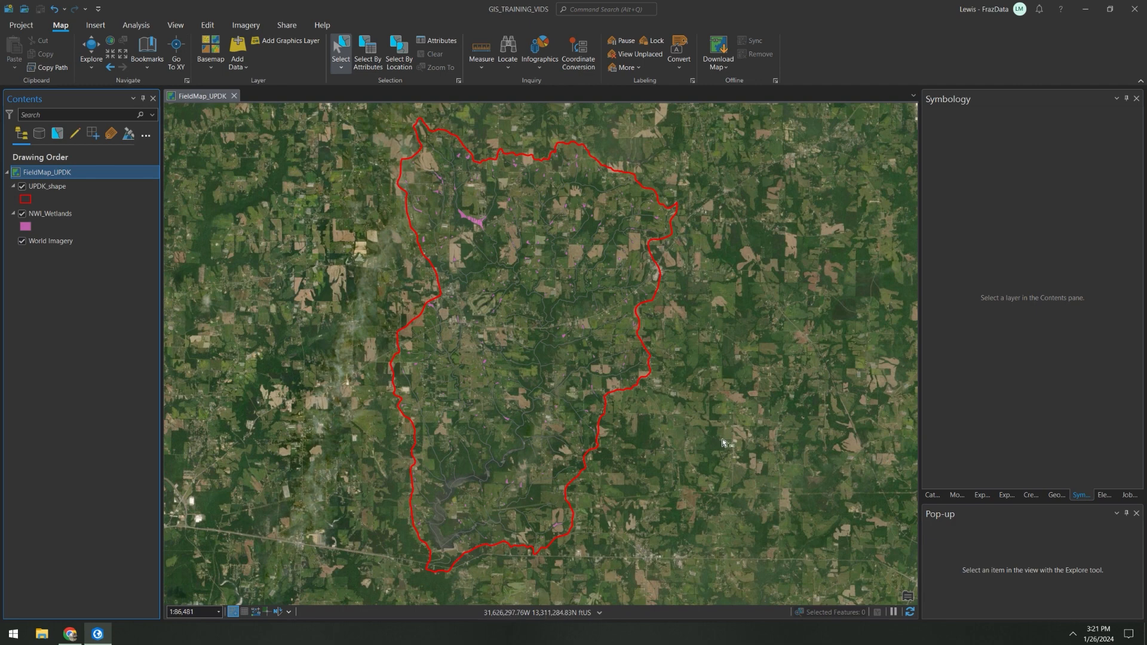
# Step: Start a new feature class in GIS_TRAINING_VIDS.gdb, naming it FieldPoints_UPDKJan24 and setting its type to Point
pyautogui.click(933, 495)
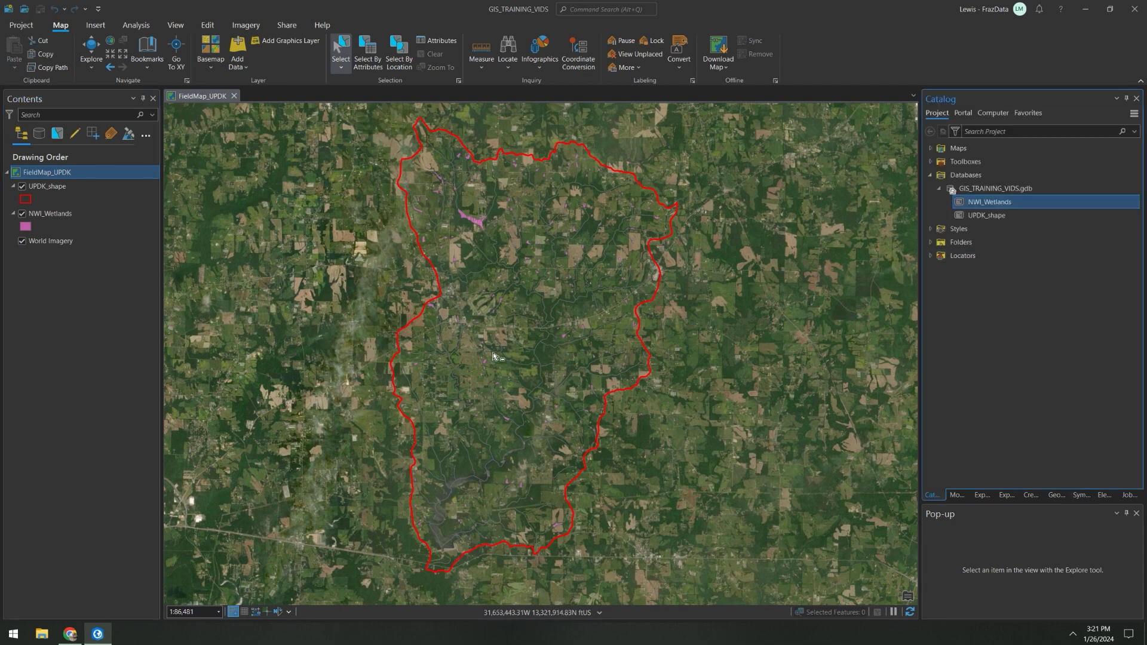
pyautogui.click(994, 190)
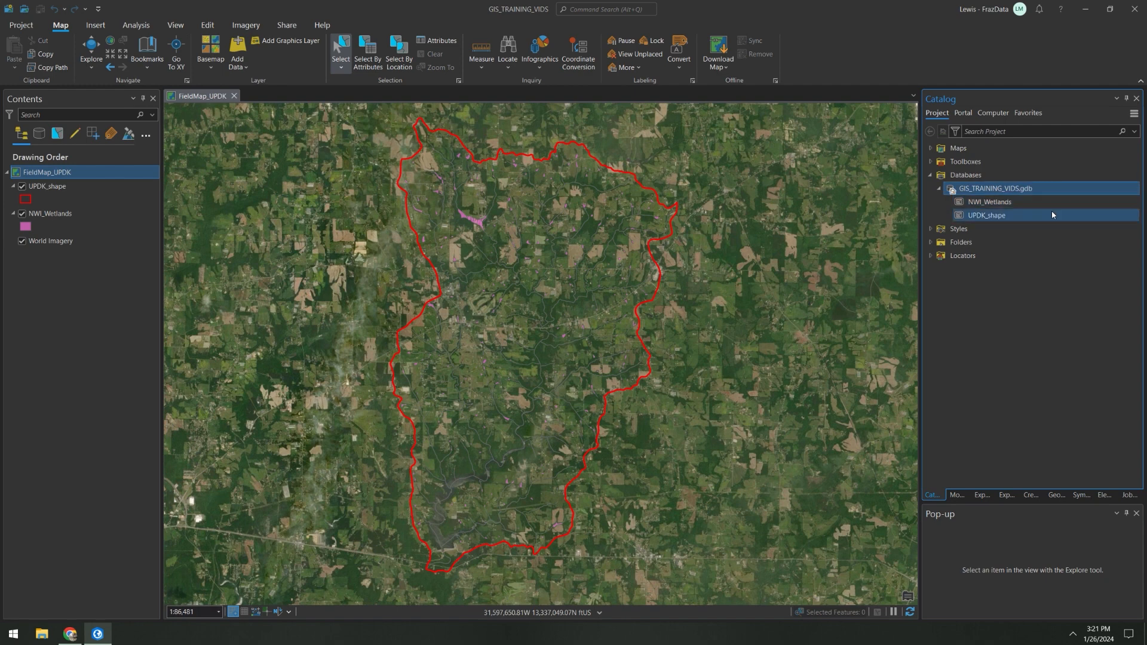
pyautogui.rightClick(977, 192)
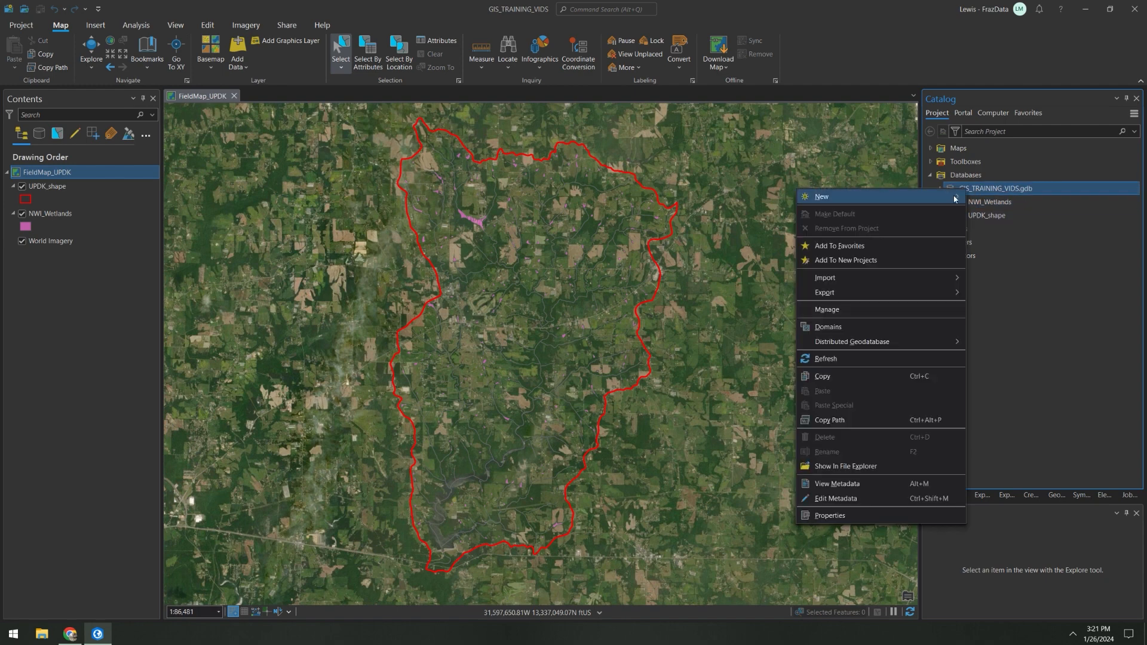
pyautogui.moveTo(955, 197)
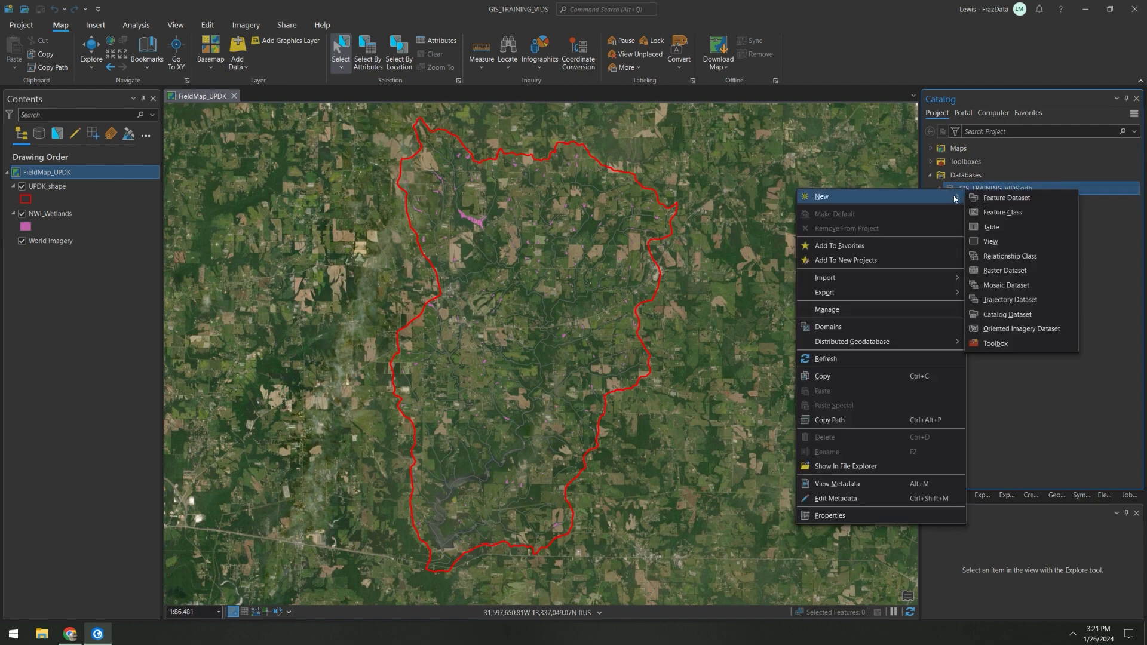
pyautogui.click(1020, 215)
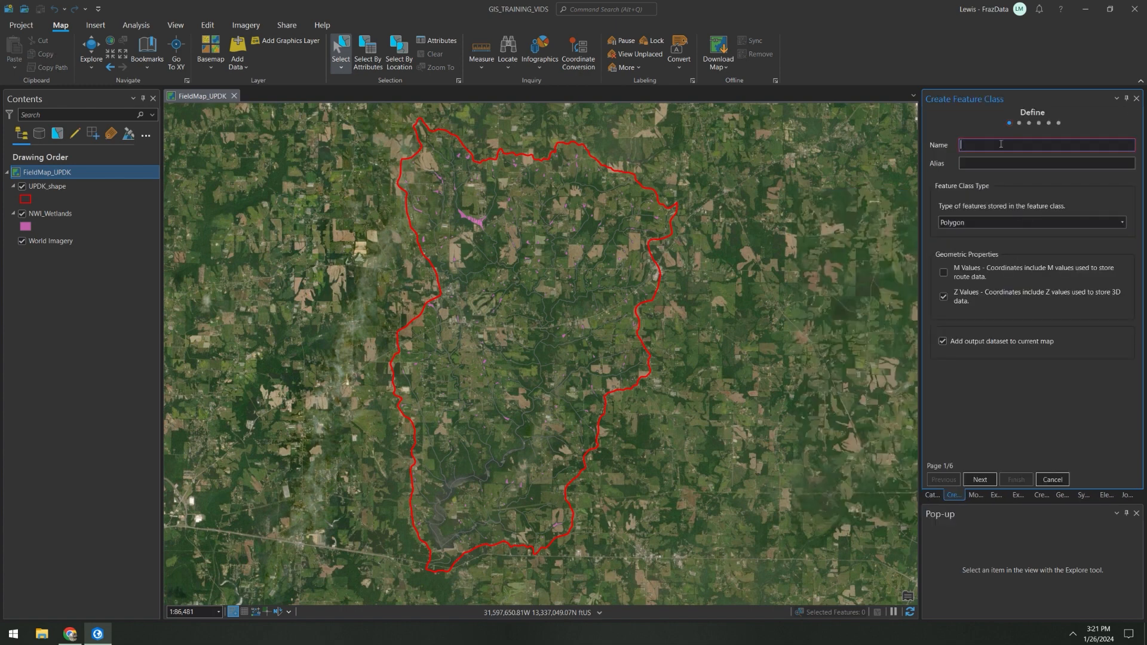
pyautogui.write('FieldPoint')
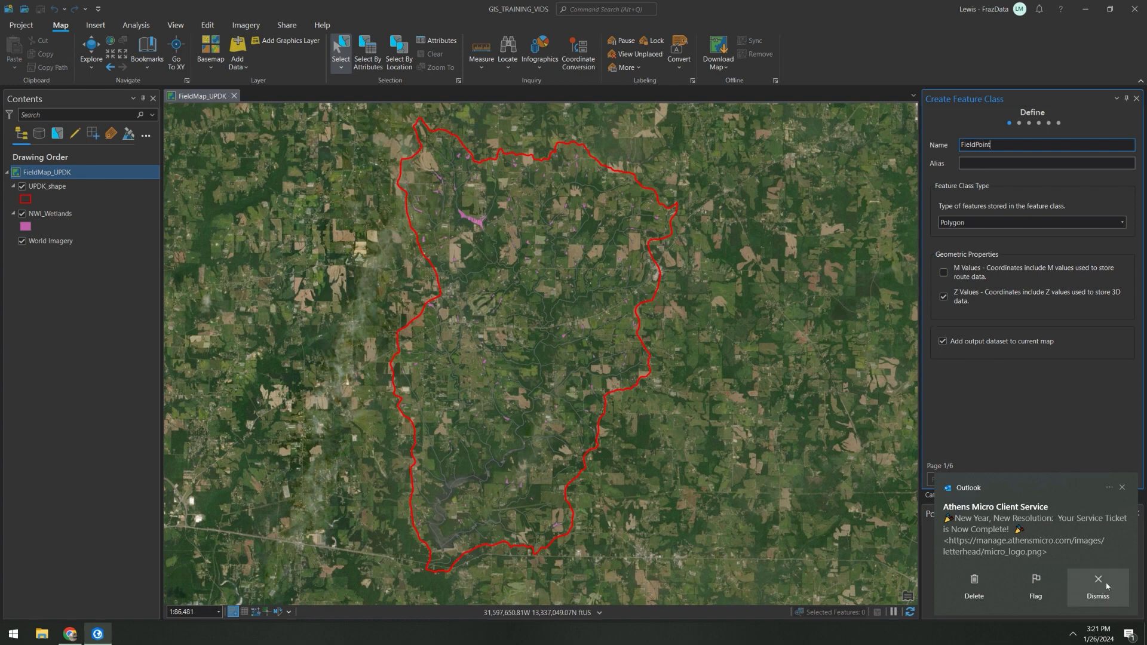
pyautogui.click(1099, 584)
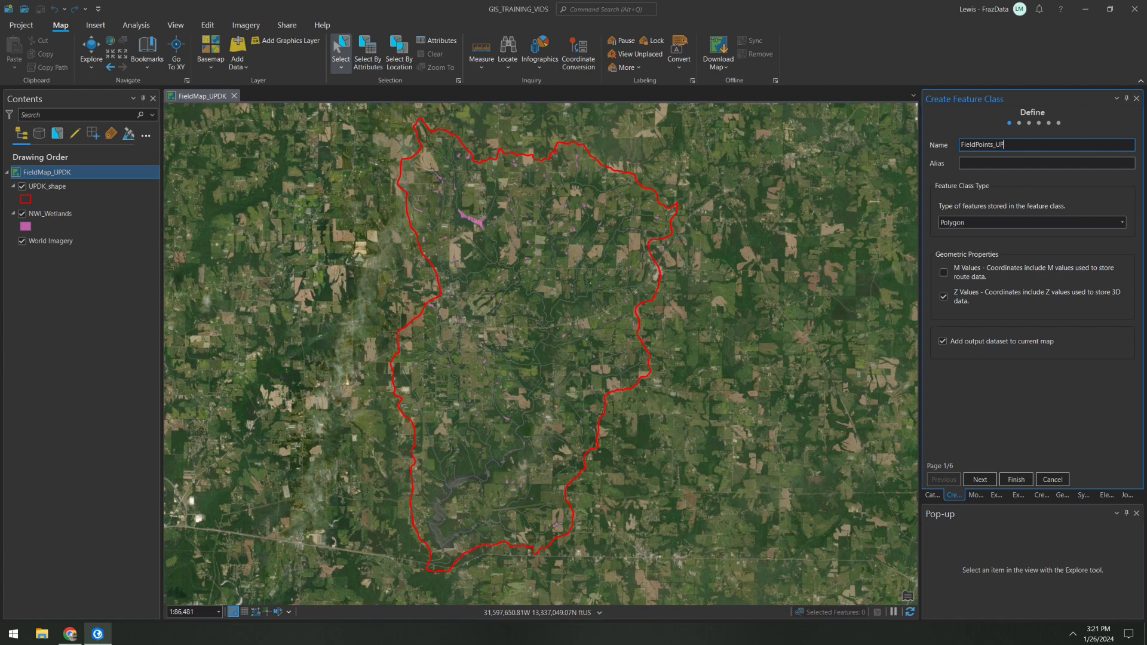
pyautogui.write('DKJan24')
pyautogui.click(1110, 222)
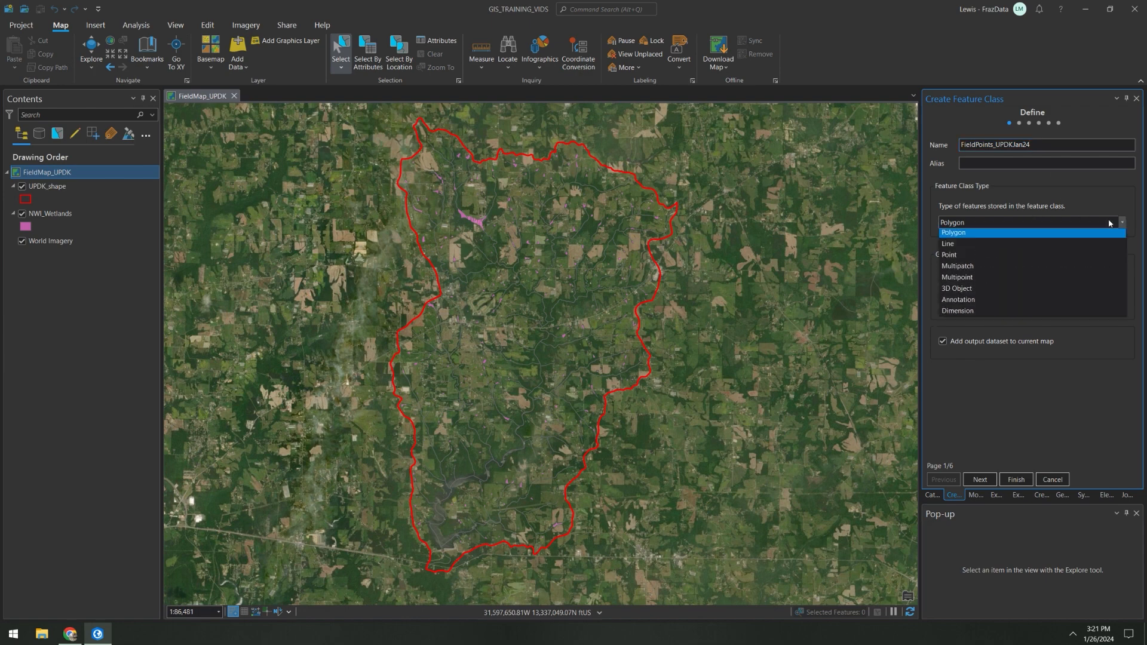
pyautogui.click(965, 250)
pyautogui.click(980, 480)
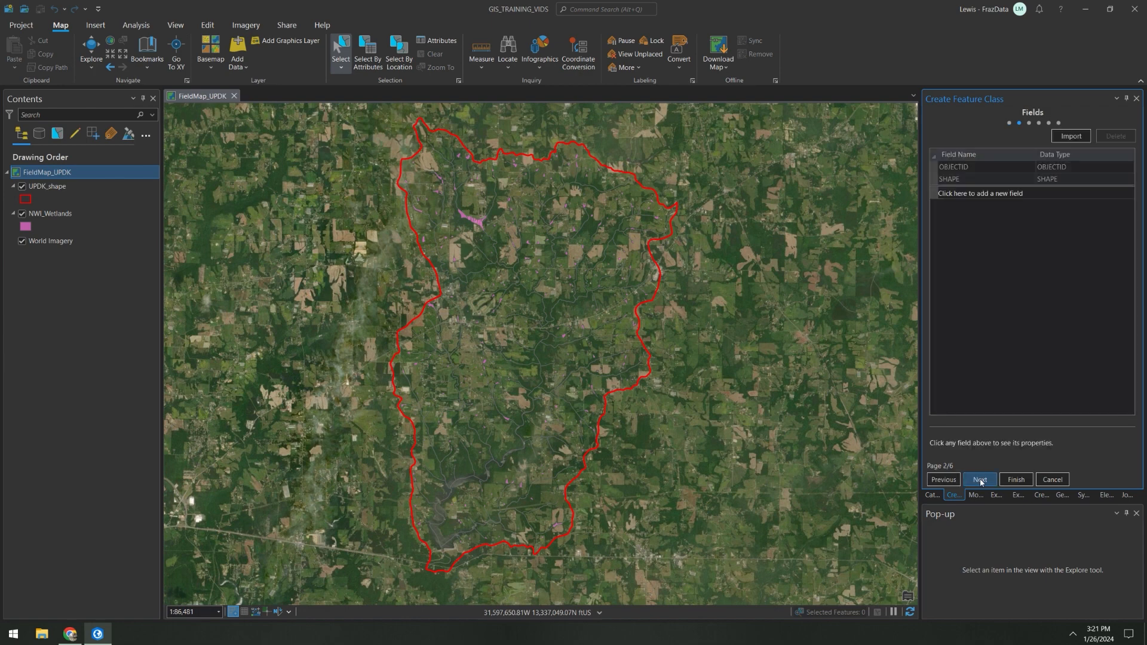
# Step: Add two fields, ID and Comment, to the new feature class, both with the Text data type
pyautogui.click(1010, 196)
pyautogui.write('ID')
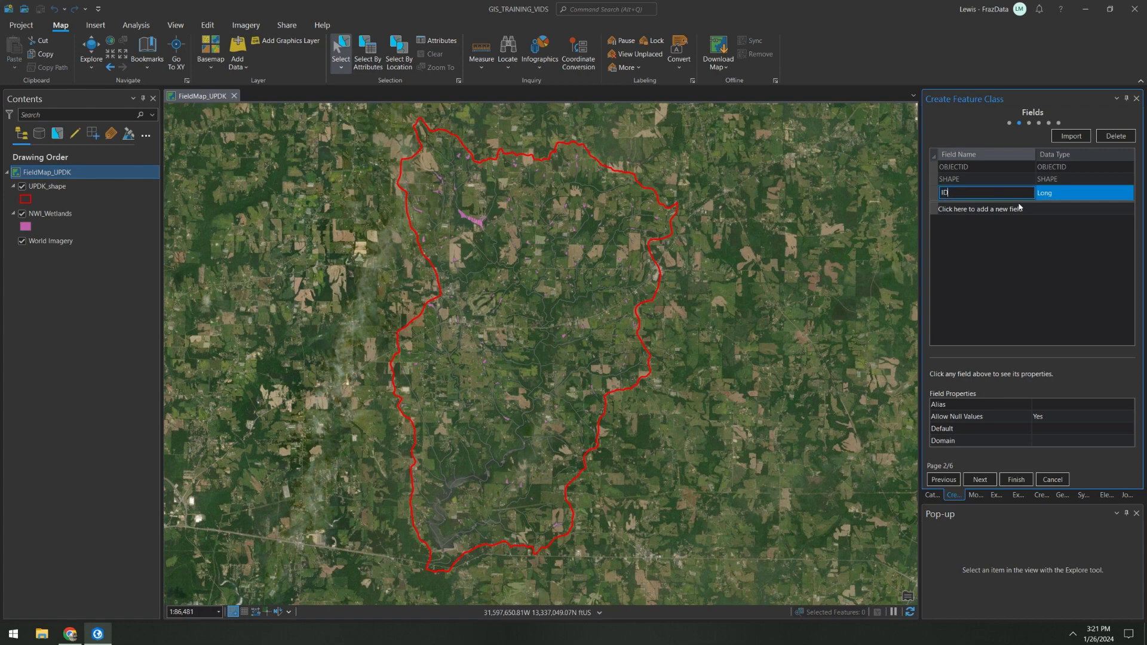
pyautogui.click(1085, 197)
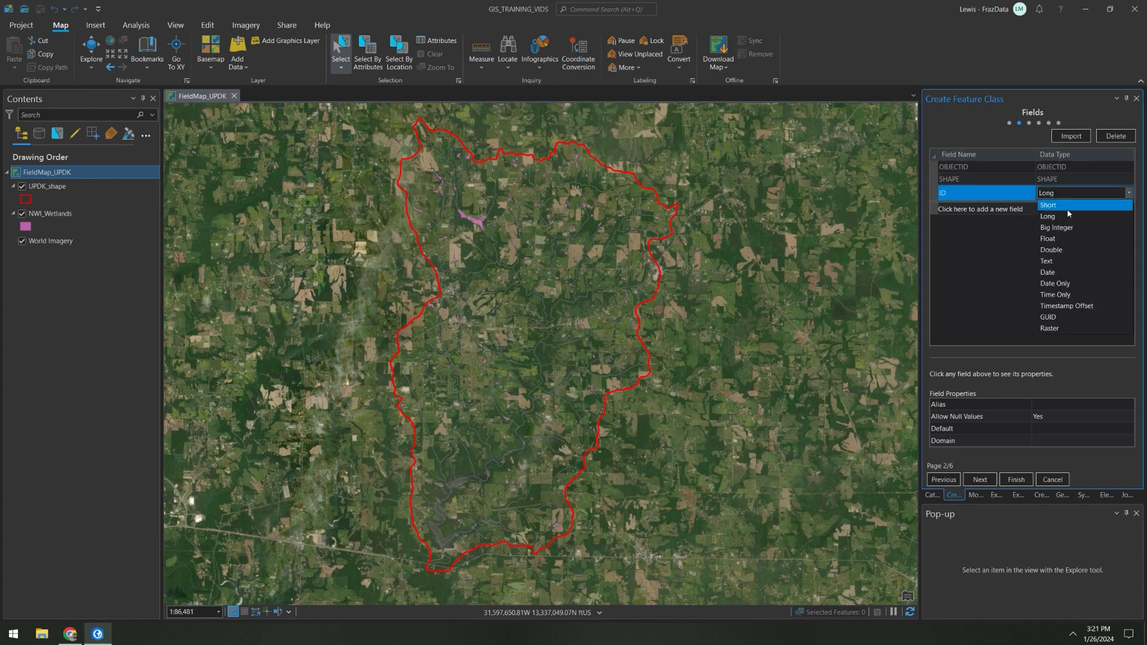
pyautogui.click(1065, 263)
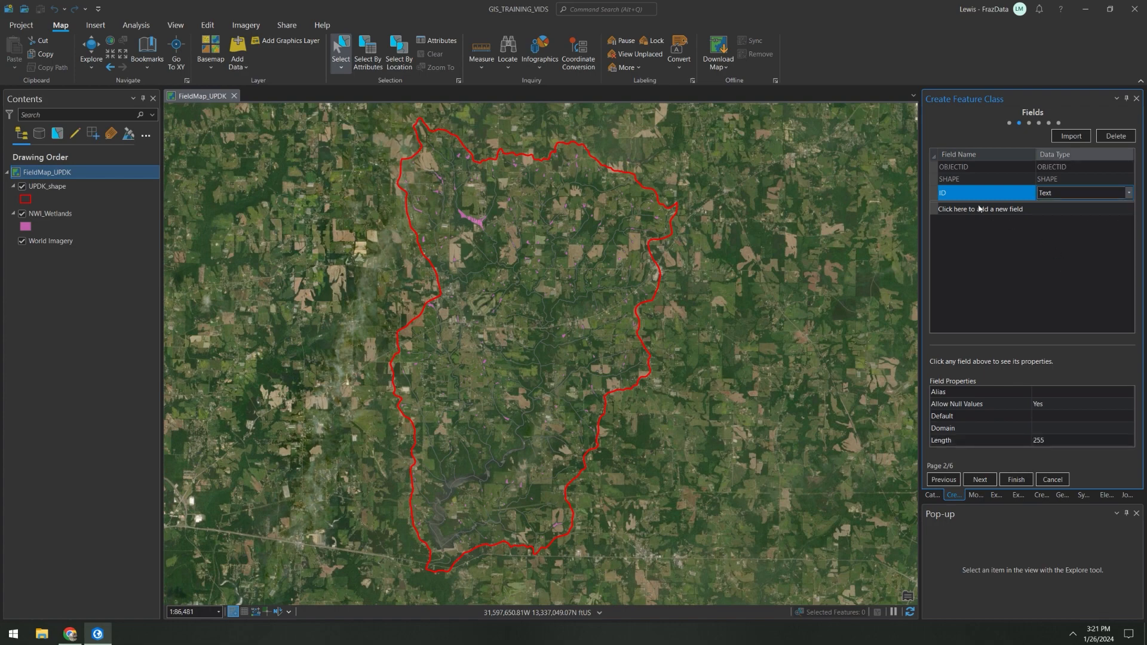
pyautogui.click(1003, 211)
pyautogui.write('Comment')
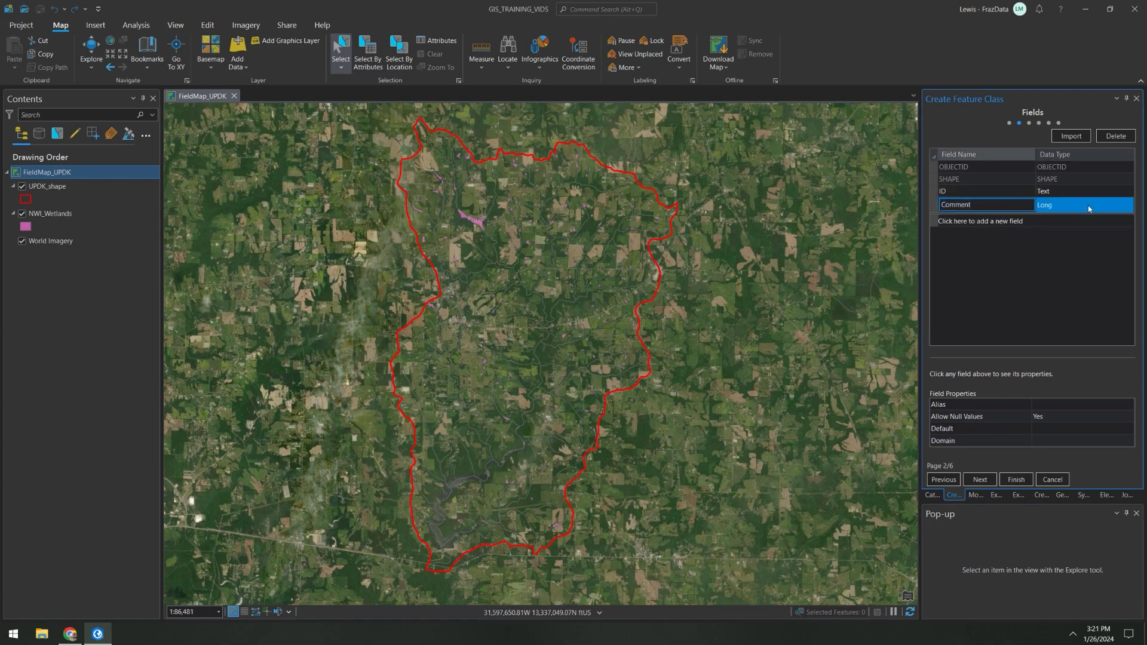
pyautogui.click(1088, 209)
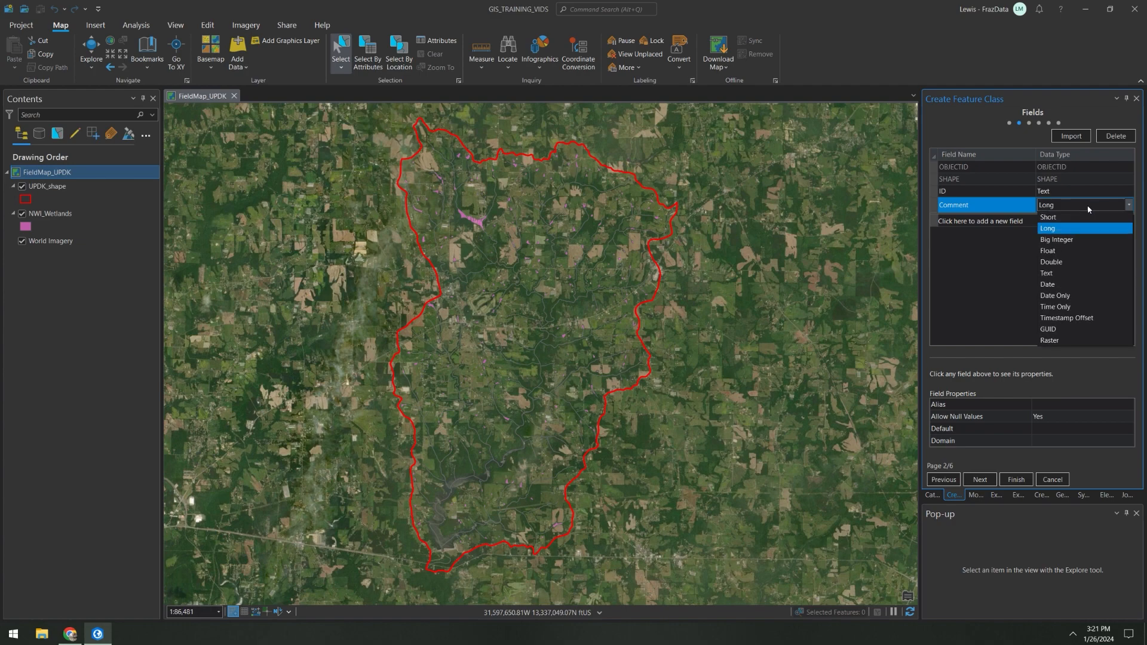
pyautogui.click(1070, 277)
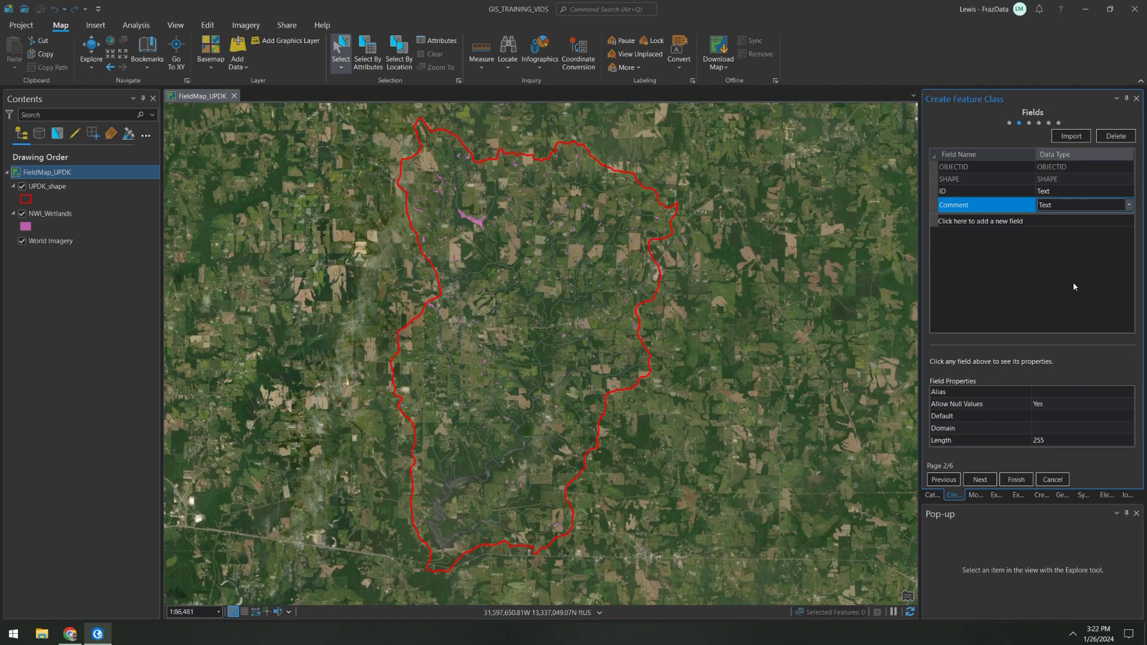
# Step: Accept the remaining default settings, including the tolerances, and finish creating the FieldPoints_UPDKJan24 feature class
pyautogui.click(979, 480)
pyautogui.click(981, 481)
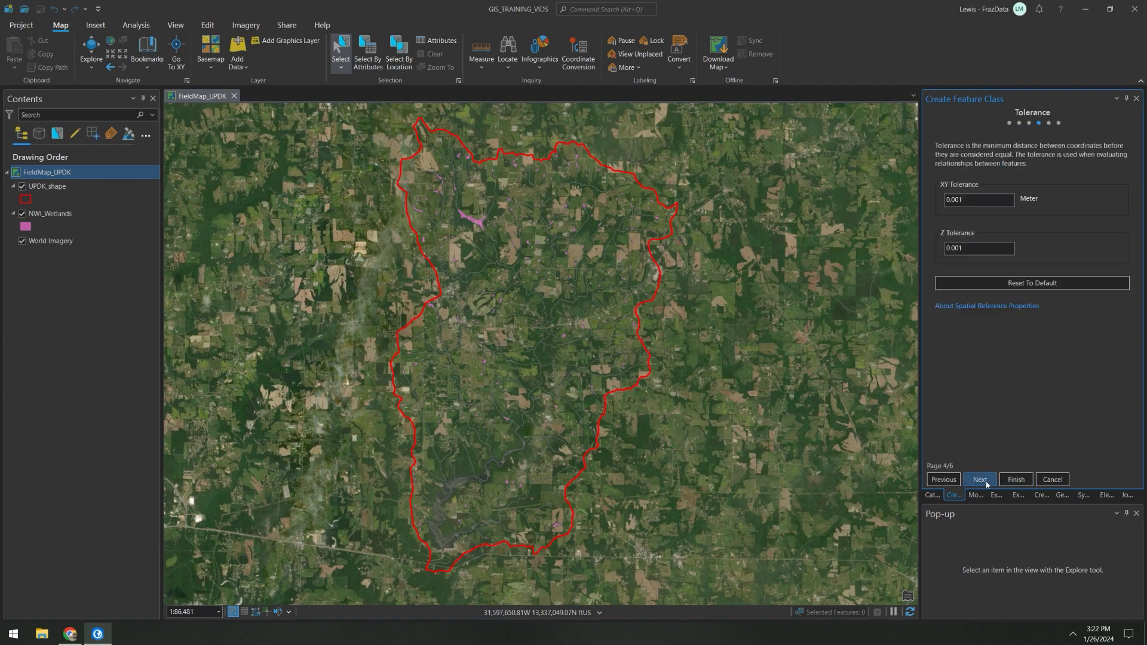
pyautogui.click(980, 480)
pyautogui.click(1017, 485)
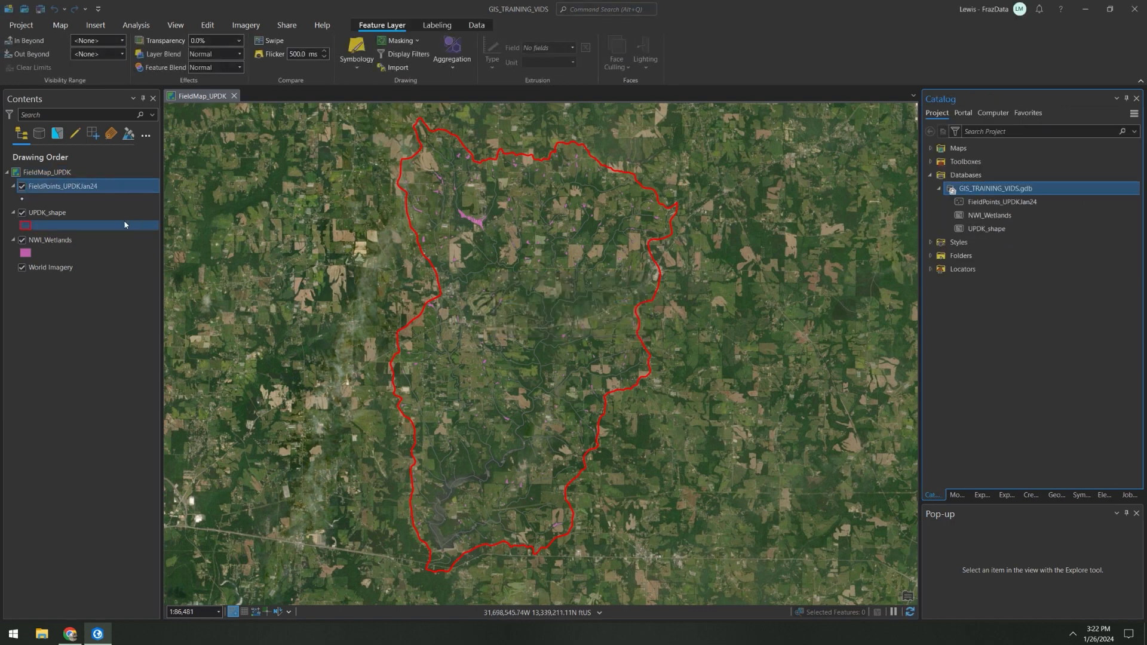
# Step: Find the Add GPS Metadata Fields tool and run it on the FieldPoints_UPDKJan24 layer
pyautogui.click(1056, 495)
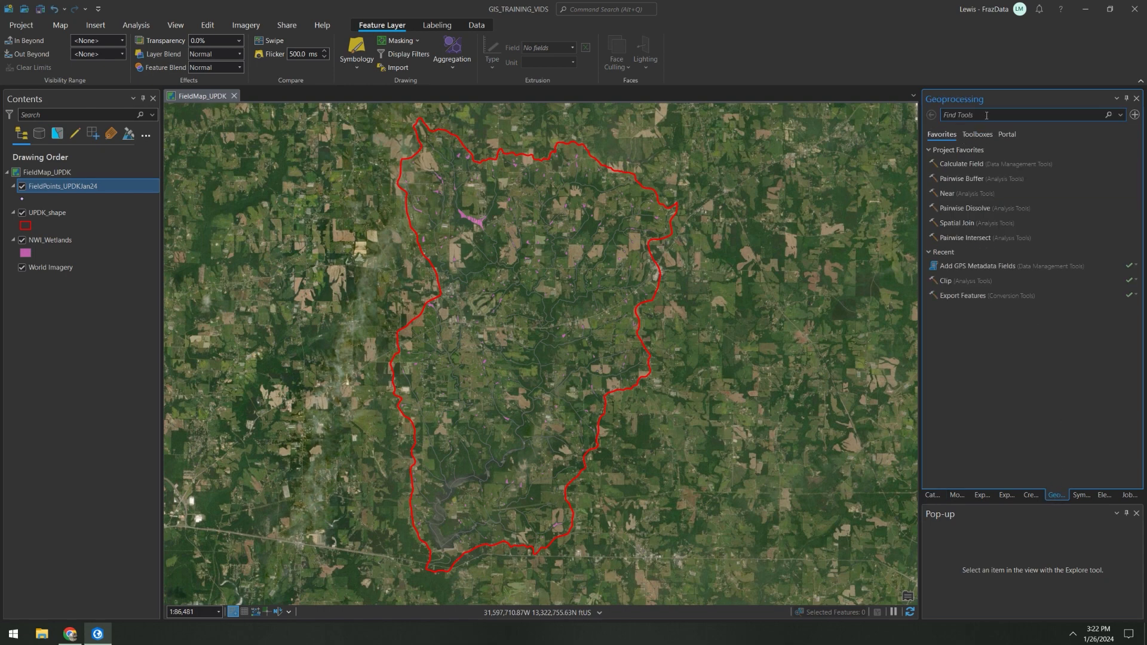
pyautogui.write('add gps')
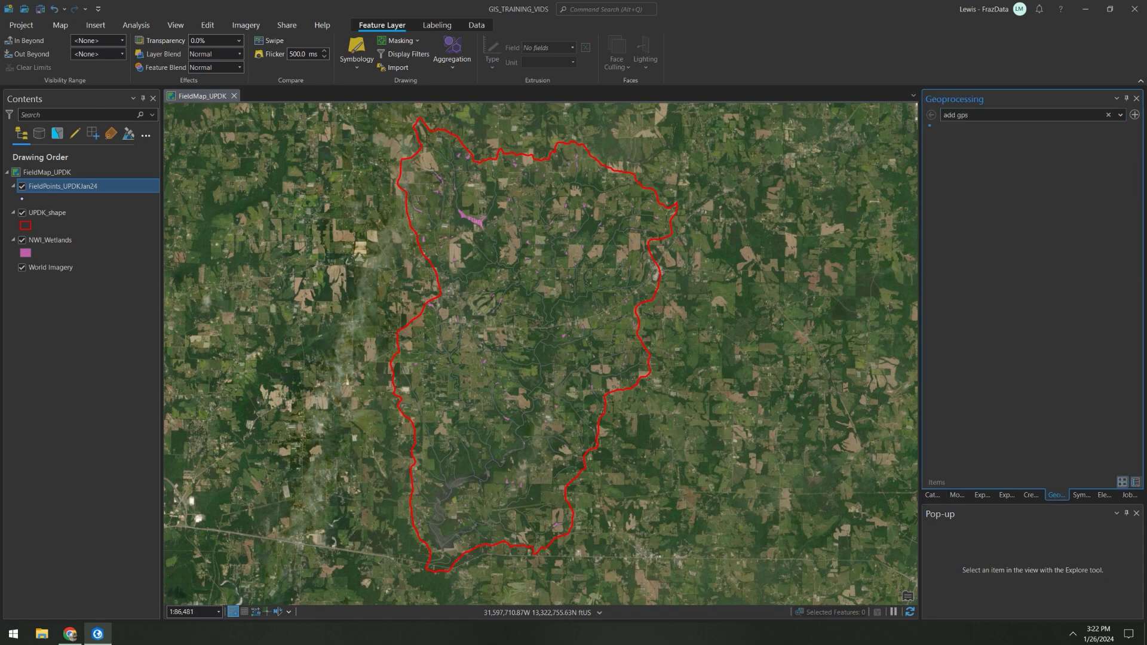
pyautogui.click(983, 154)
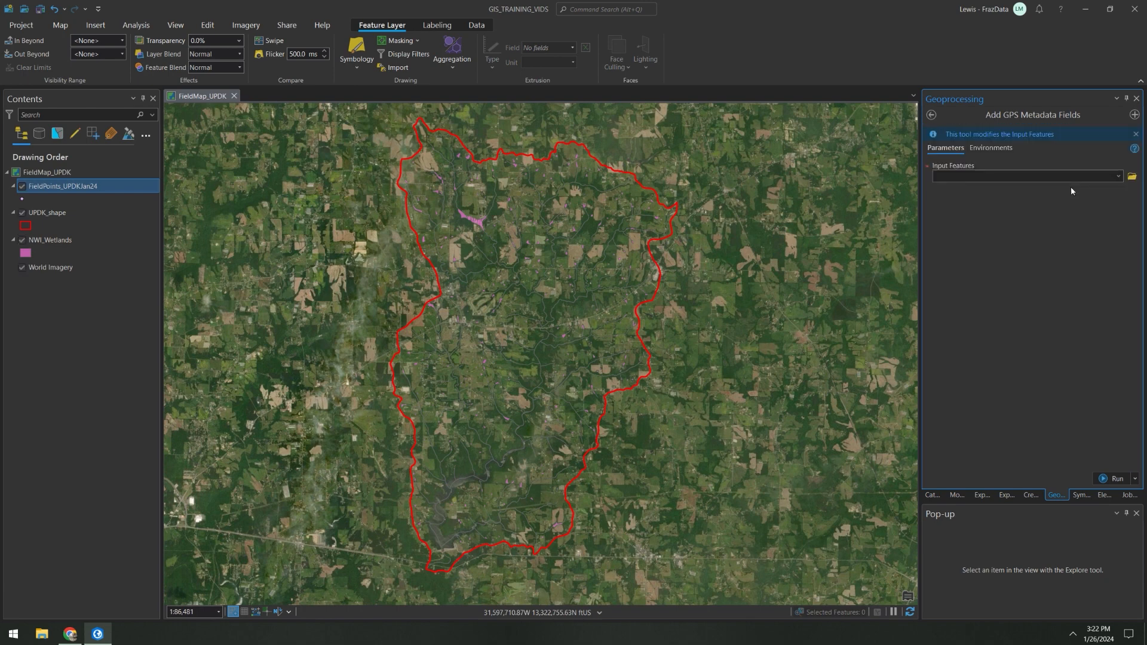
pyautogui.click(1119, 177)
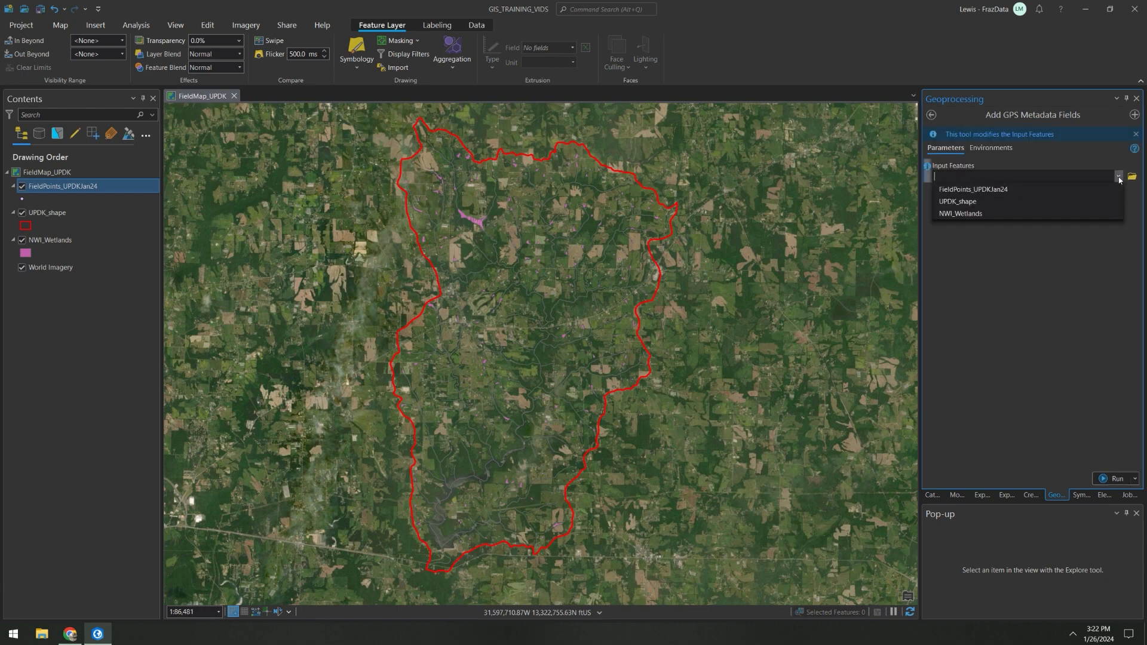
pyautogui.click(1056, 189)
pyautogui.click(1106, 477)
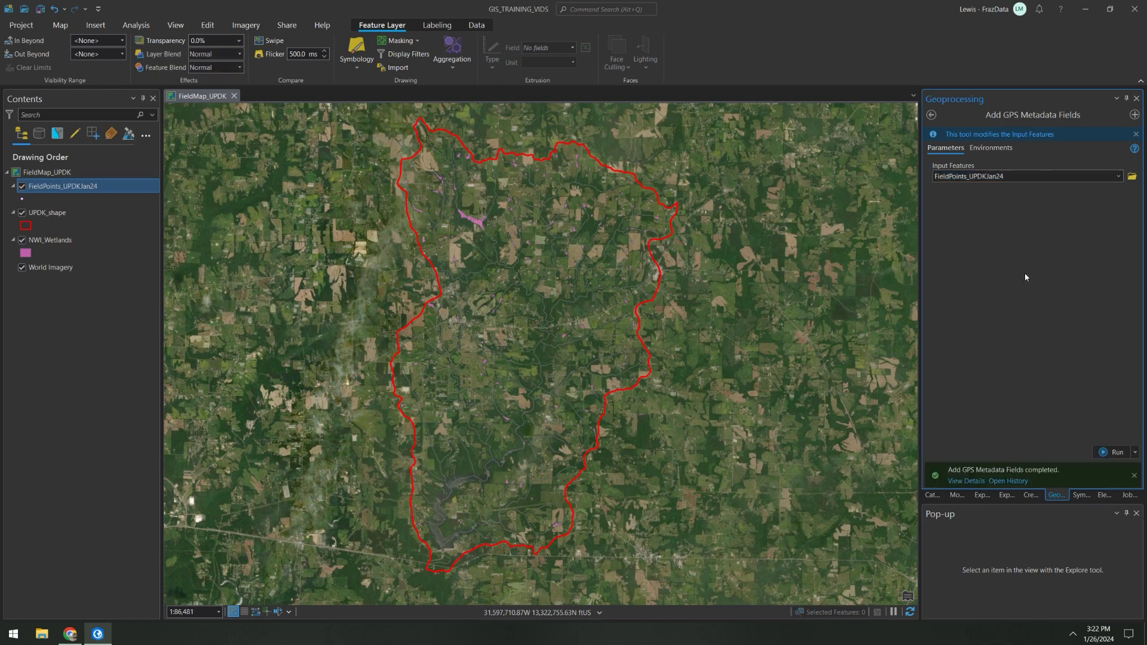
# Step: Review the GPS metadata columns in the FieldPoints_UPDKJan24 attribute table, and close the table
pyautogui.rightClick(102, 190)
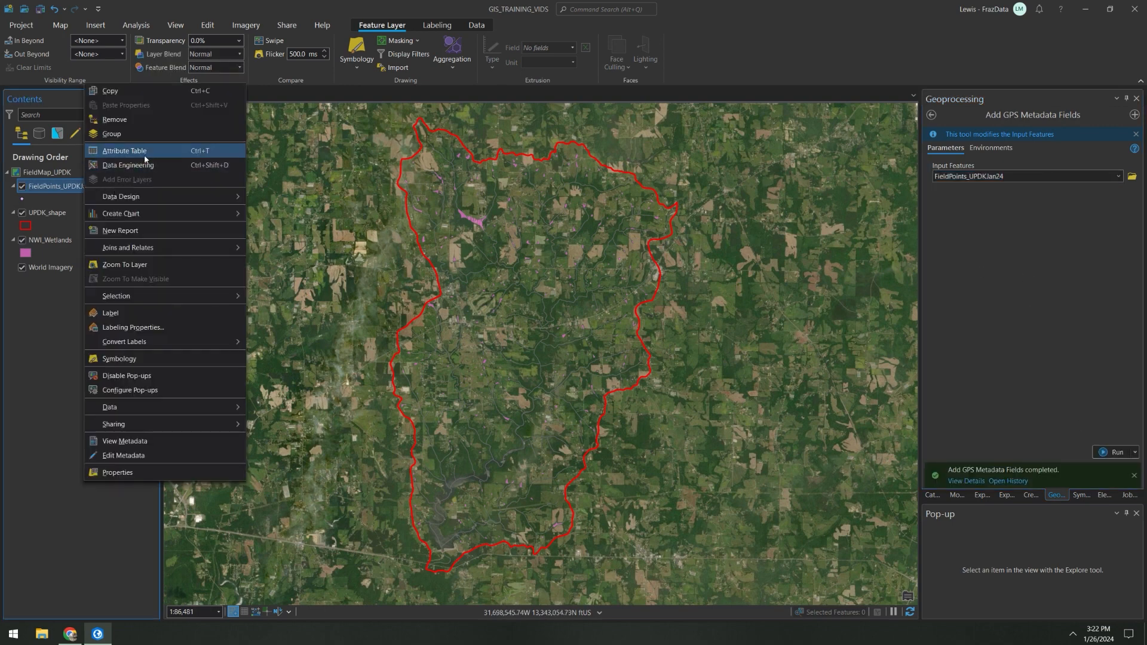
pyautogui.click(124, 151)
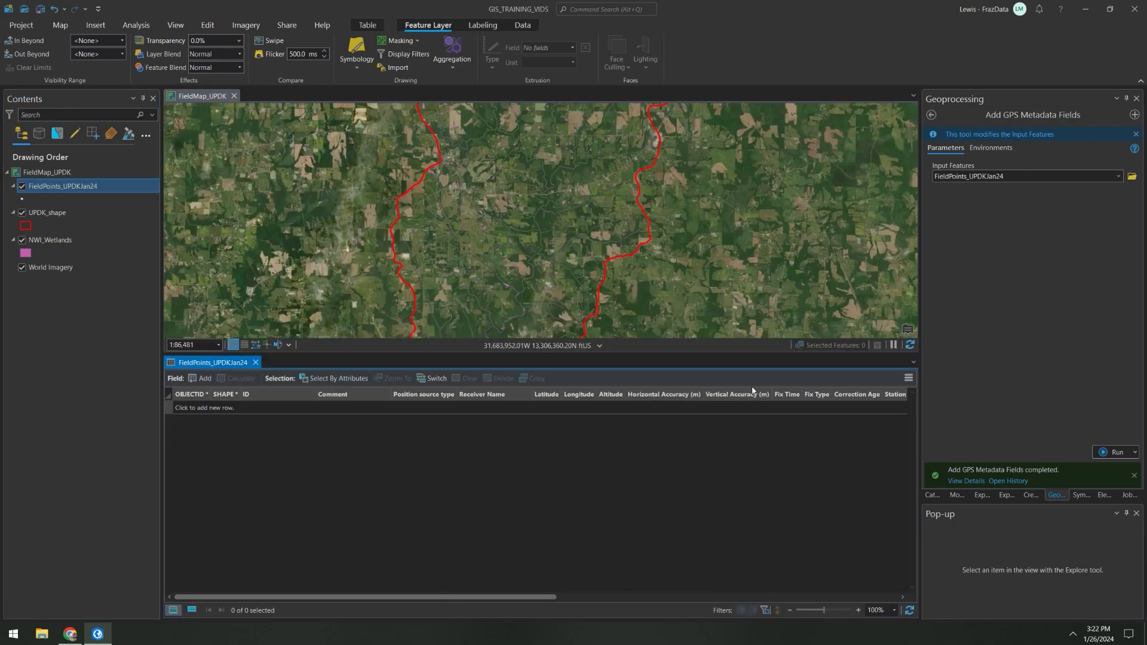
pyautogui.moveTo(512, 597)
pyautogui.mouseDown()
pyautogui.moveTo(877, 585)
pyautogui.moveTo(504, 602)
pyautogui.mouseUp()
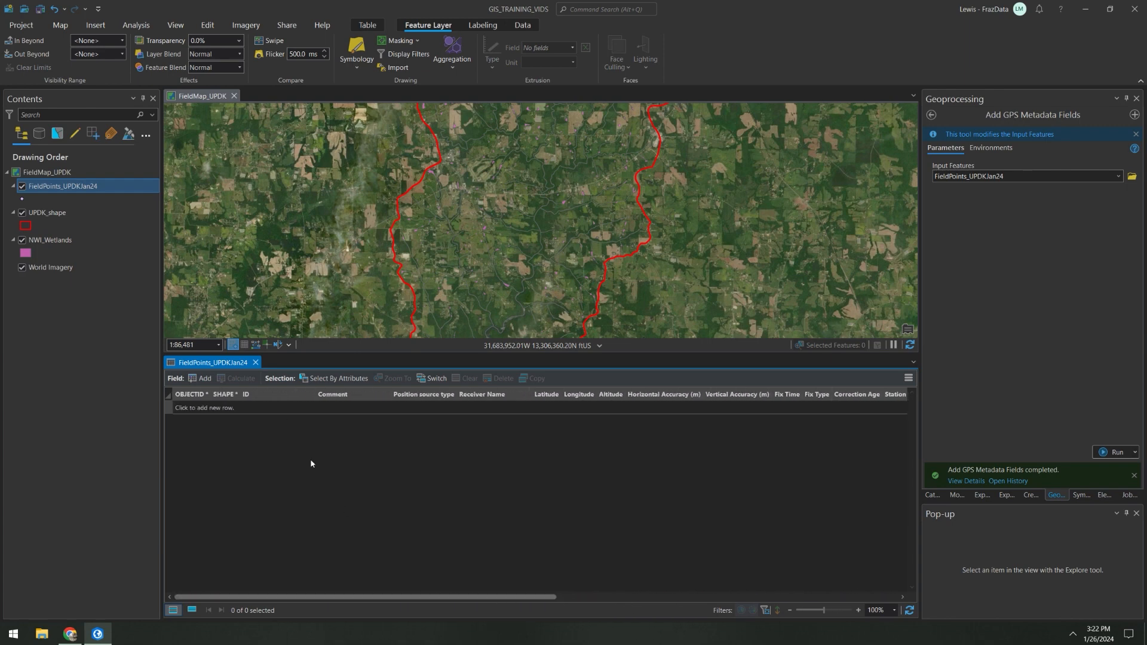
pyautogui.click(254, 363)
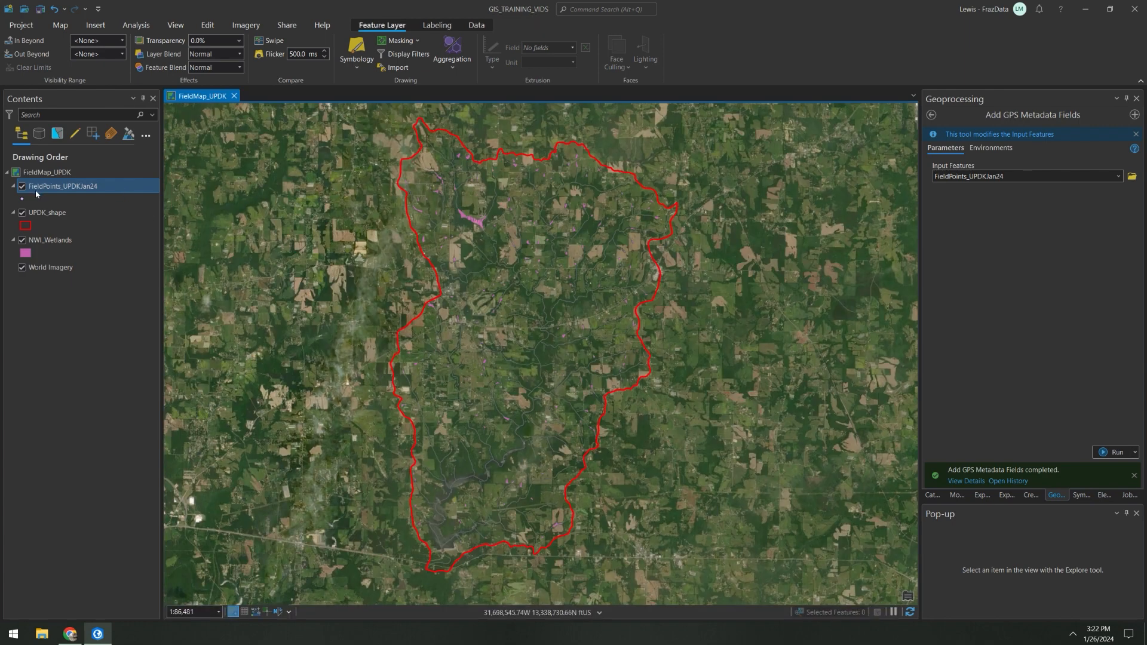
# Step: Change the FieldPoints_UPDKJan24 point symbol to the red 10 pt circle from the symbol gallery
pyautogui.click(21, 200)
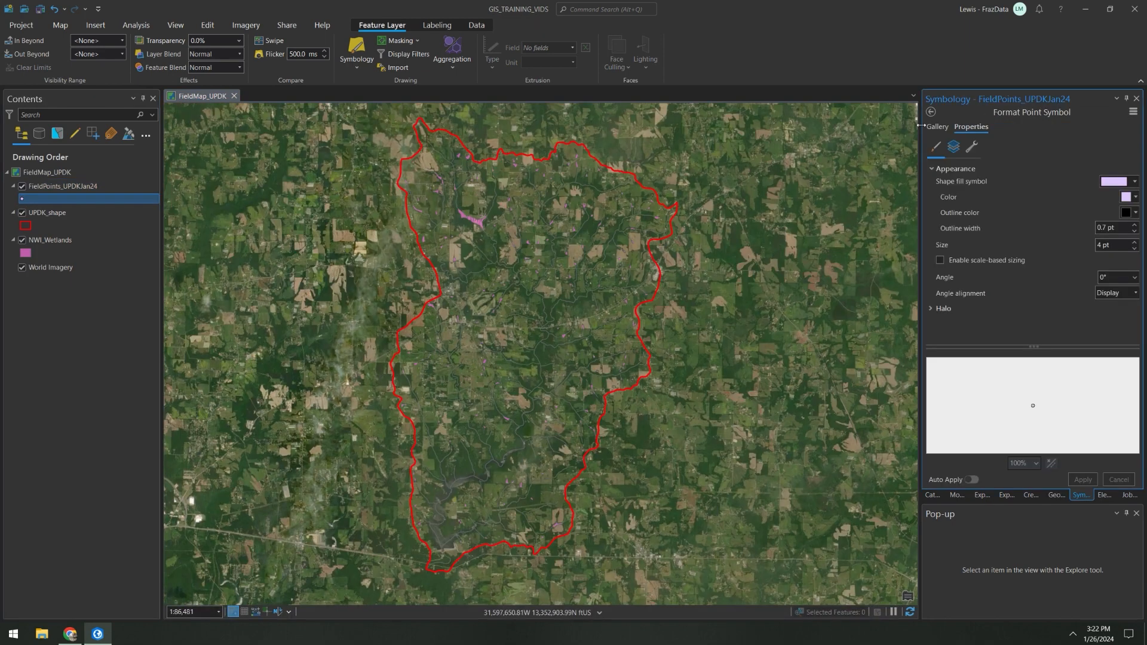
pyautogui.click(937, 126)
pyautogui.click(993, 274)
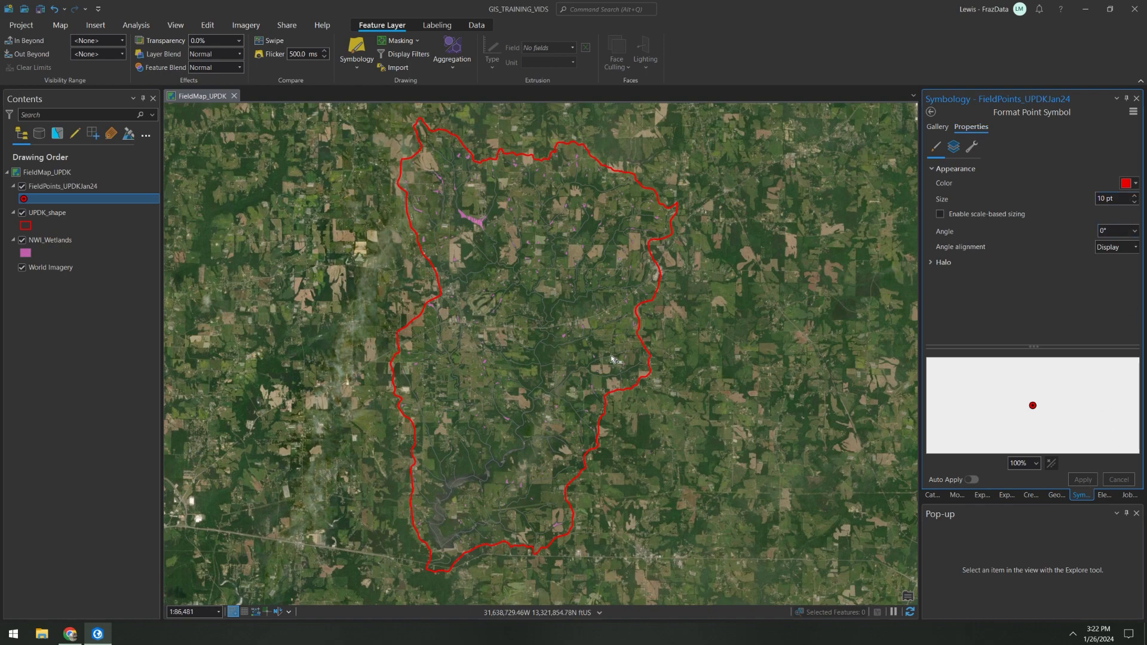
# Step: Create one FieldPoints_UPDKJan24 point on the east-west road near the middle of the UPDK boundary
pyautogui.click(62, 186)
pyautogui.scroll(3, 535, 340)
pyautogui.scroll(5, 535, 341)
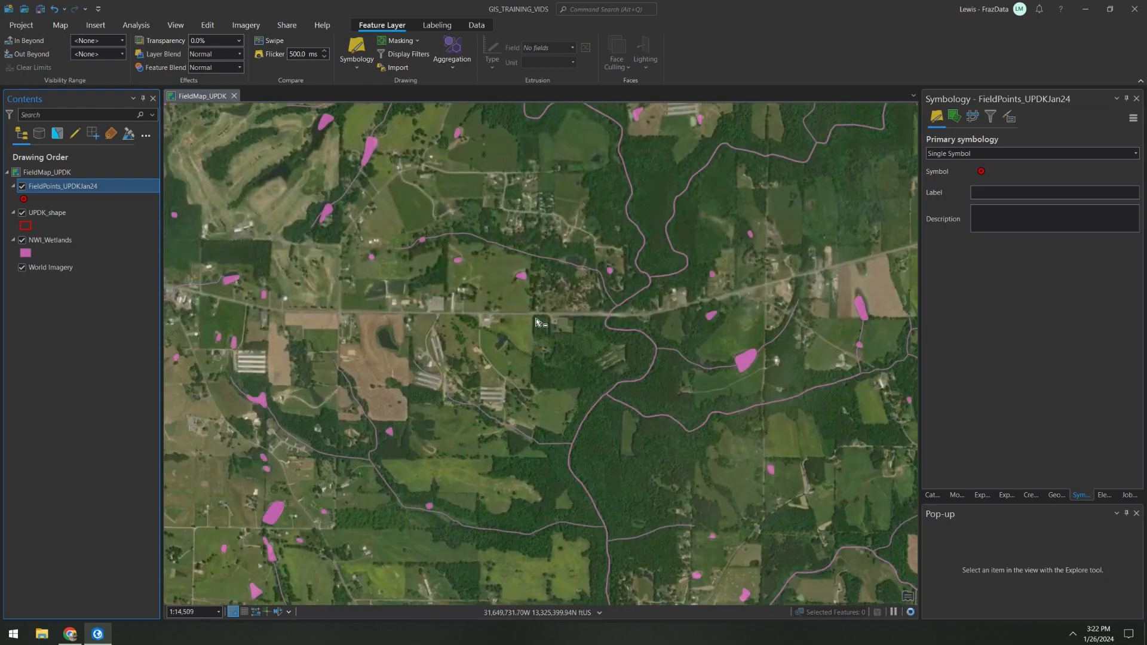
pyautogui.click(208, 25)
pyautogui.click(304, 51)
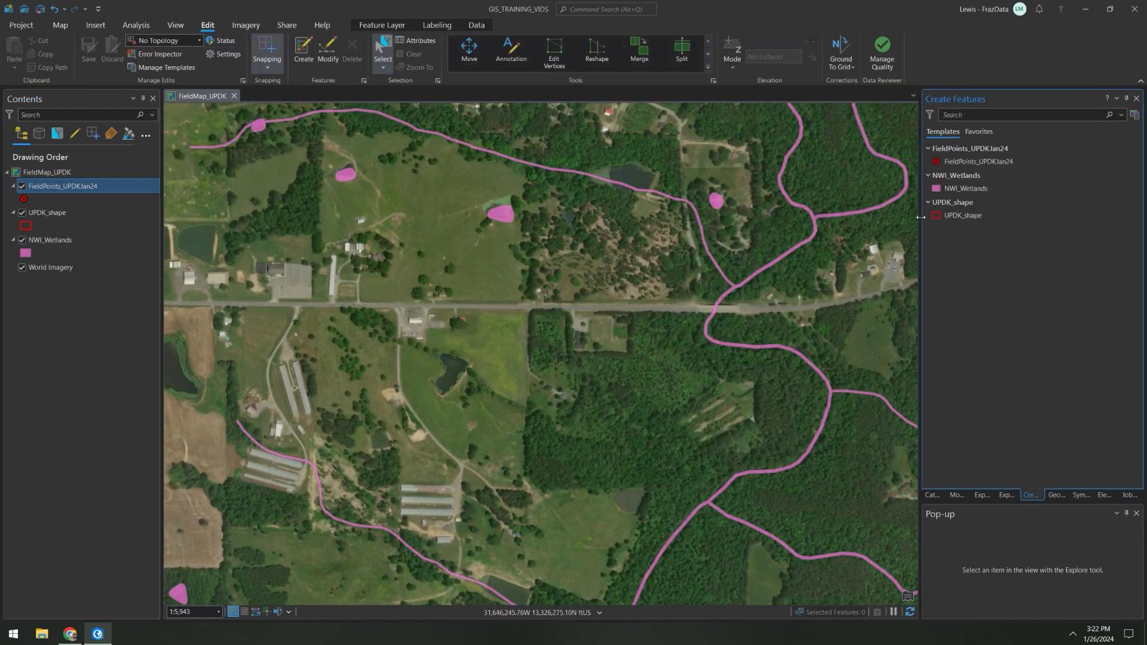
pyautogui.click(498, 306)
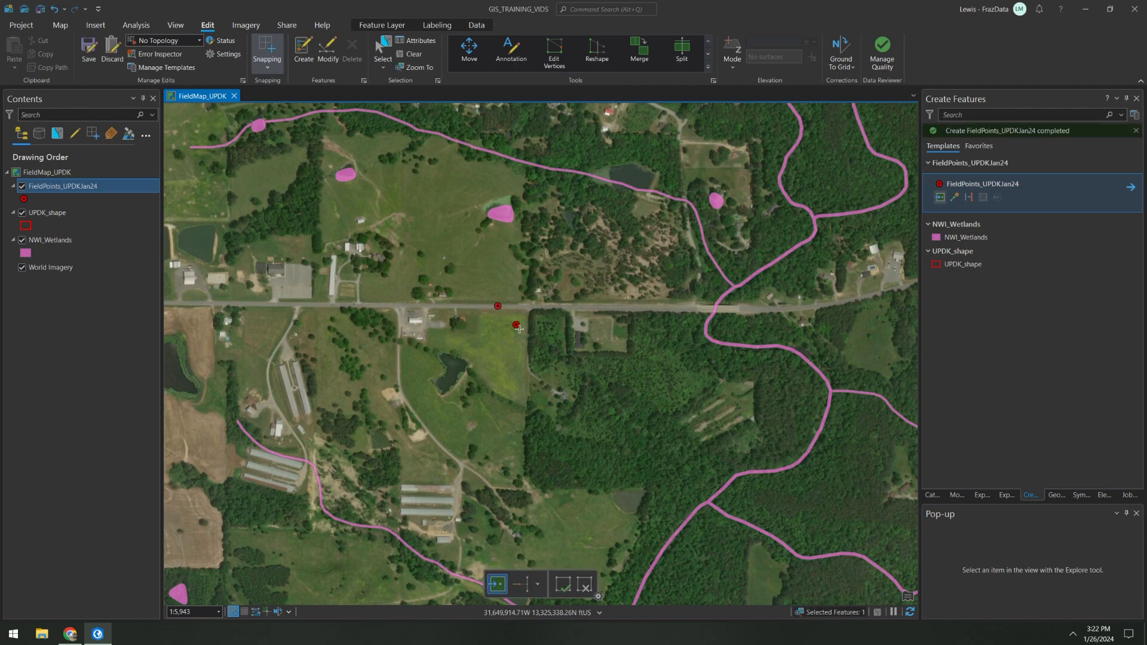
# Step: In the attribute table, set the new point's ID to TEST and Comment to Test Point, and finish the feature
pyautogui.rightClick(77, 195)
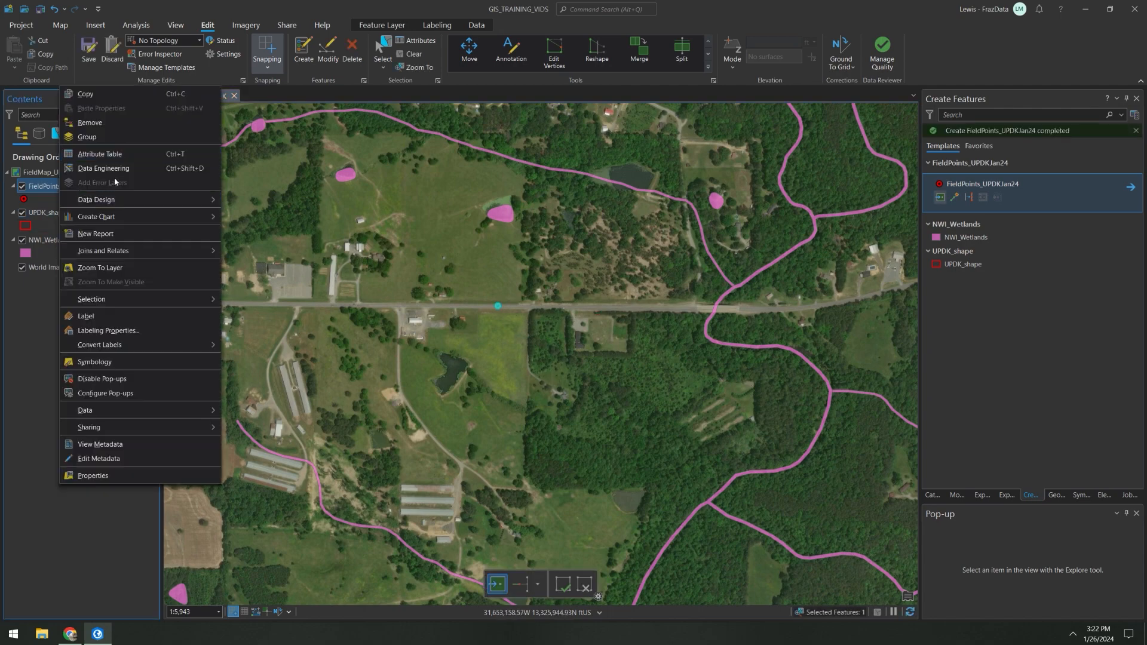
pyautogui.click(113, 154)
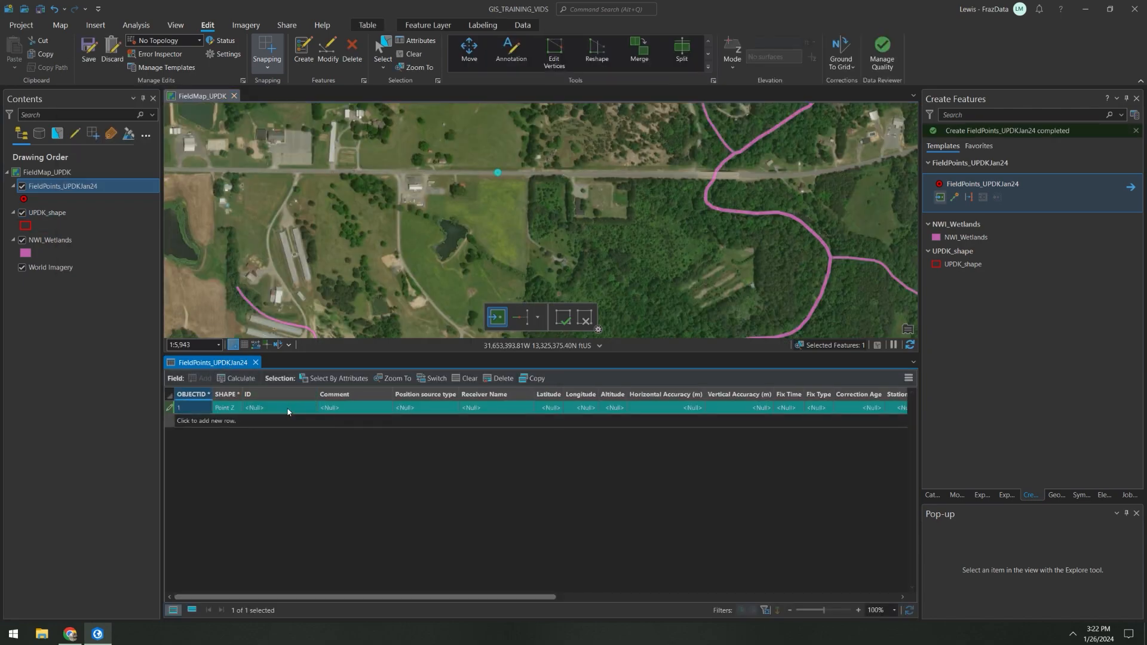
pyautogui.doubleClick(289, 410)
pyautogui.write('TEST')
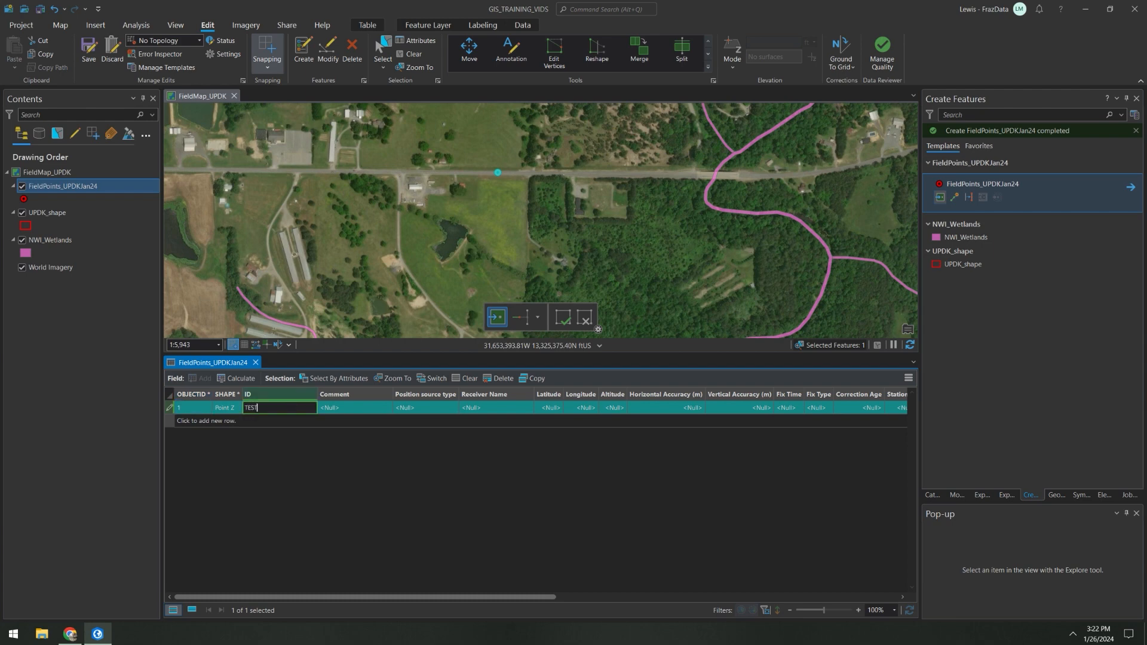
pyautogui.doubleClick(338, 408)
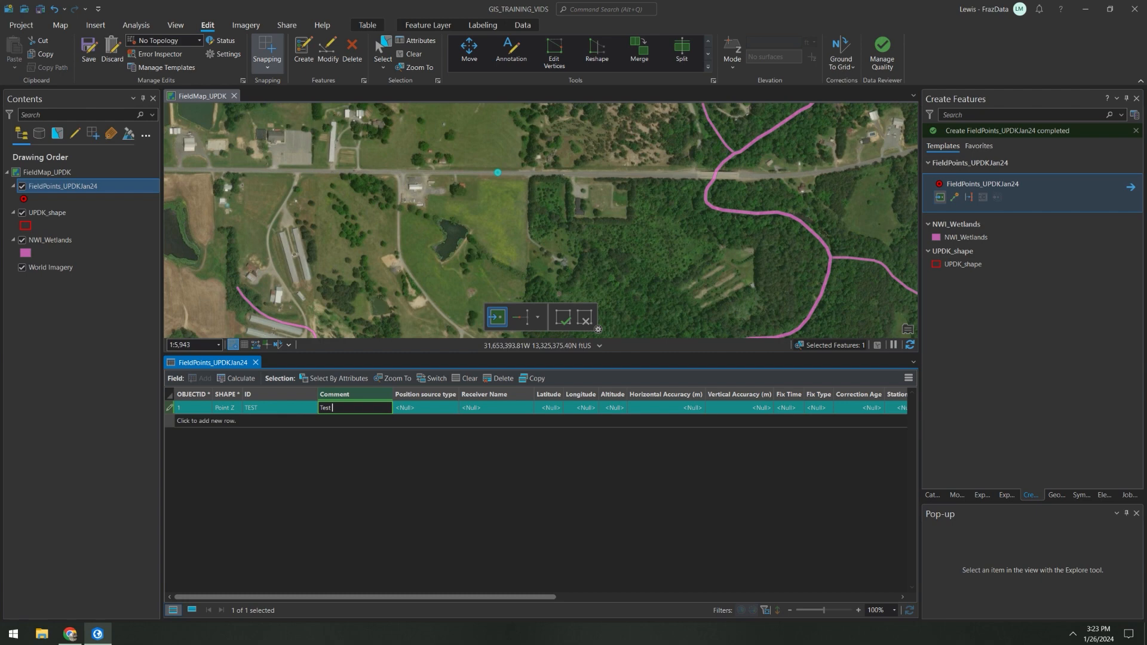
pyautogui.write('Test Point')
pyautogui.press('Return')
pyautogui.click(563, 318)
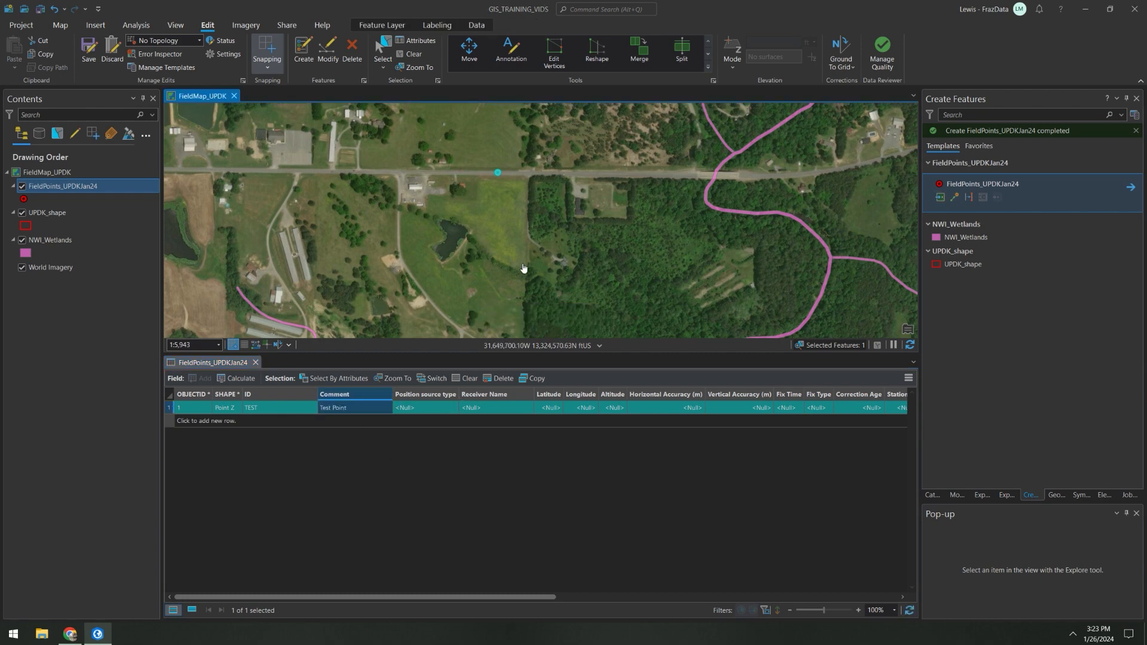
# Step: Save all edits, clear the selection, close the FieldPoints_UPDKJan24 table and activate the Select tool
pyautogui.click(88, 49)
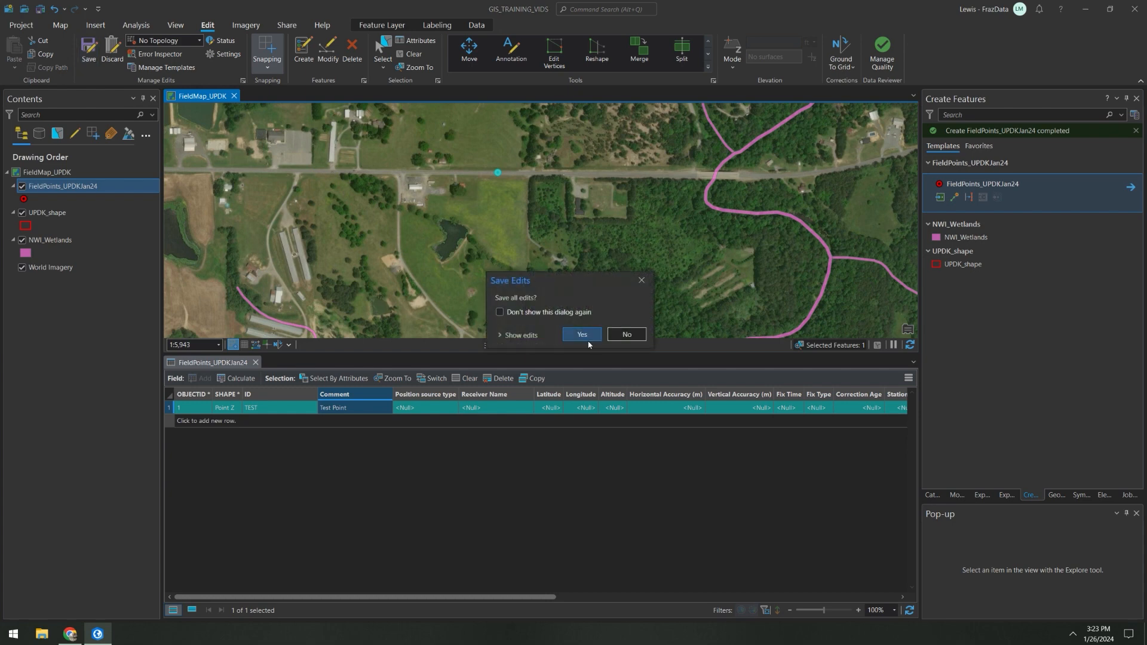
pyautogui.click(572, 335)
pyautogui.click(411, 53)
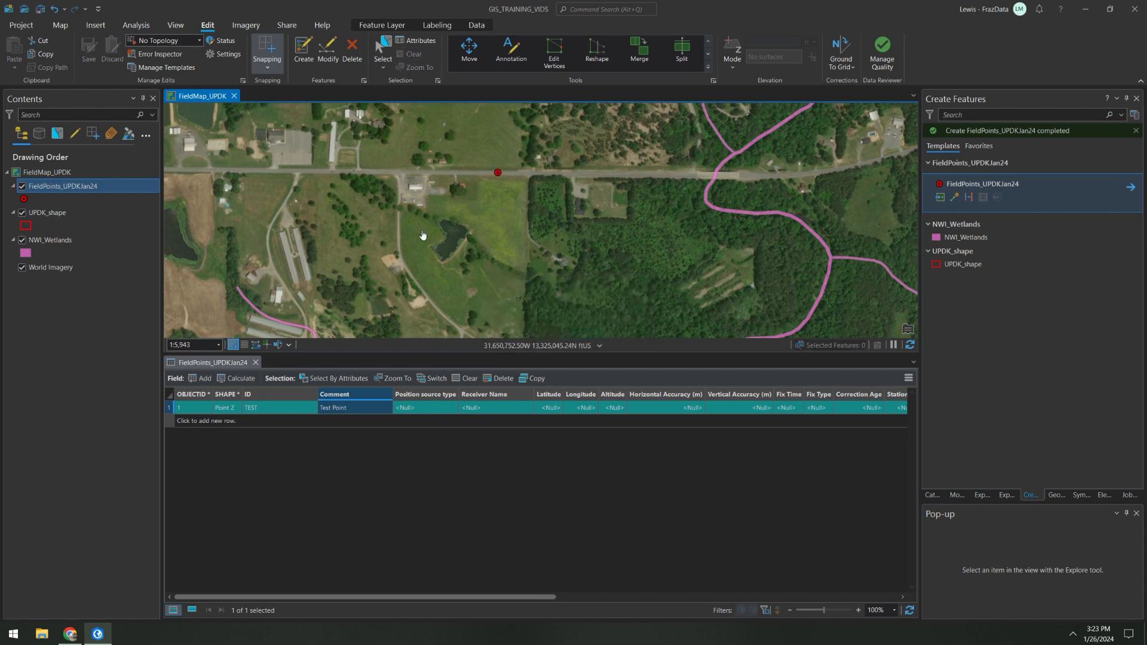
pyautogui.click(255, 363)
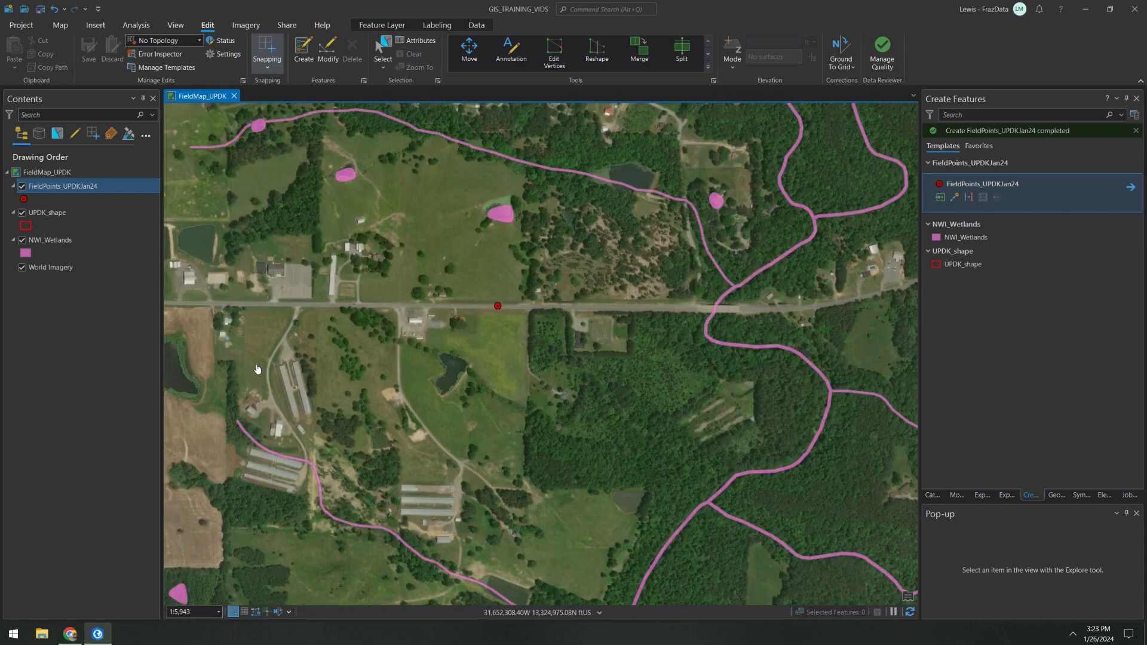
pyautogui.click(391, 45)
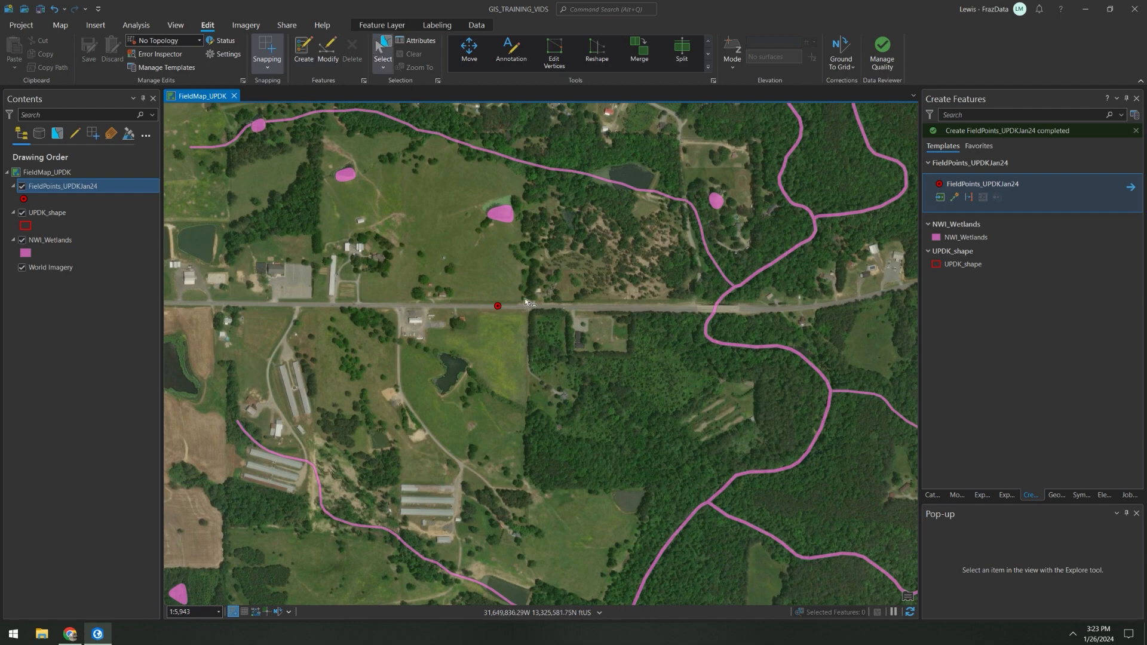
# Step: Start sharing the map as a web map with the whole UPDK boundary in view, naming it FieldMap_UPDKJan24
pyautogui.scroll(-10, 525, 298)
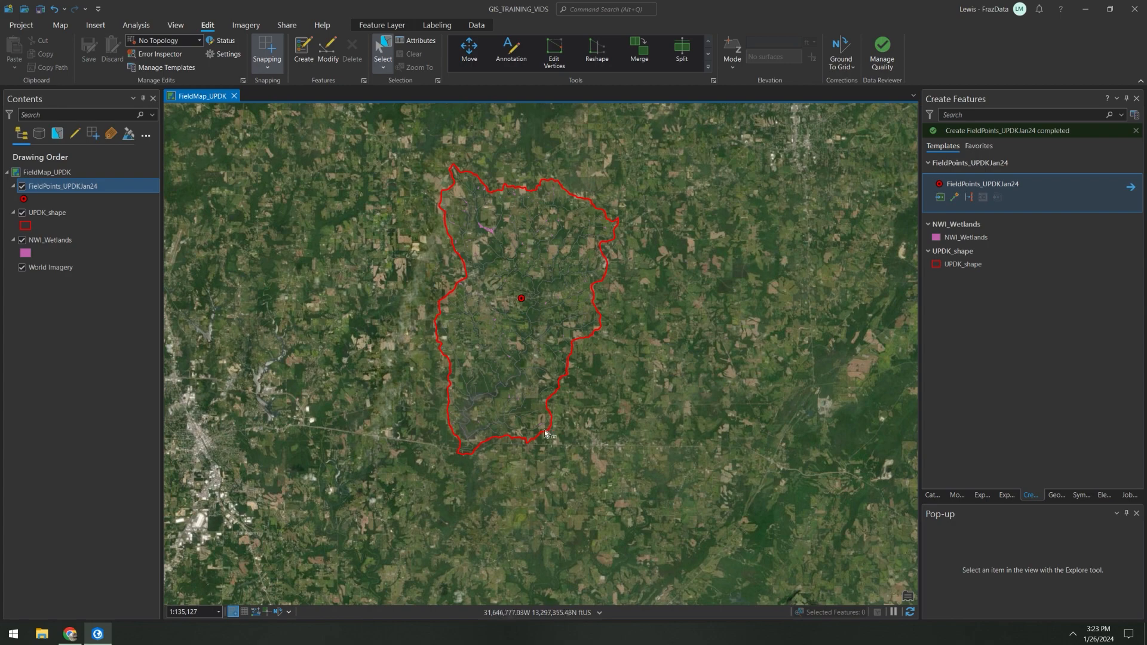
pyautogui.scroll(1, 517, 335)
pyautogui.scroll(1, 517, 335)
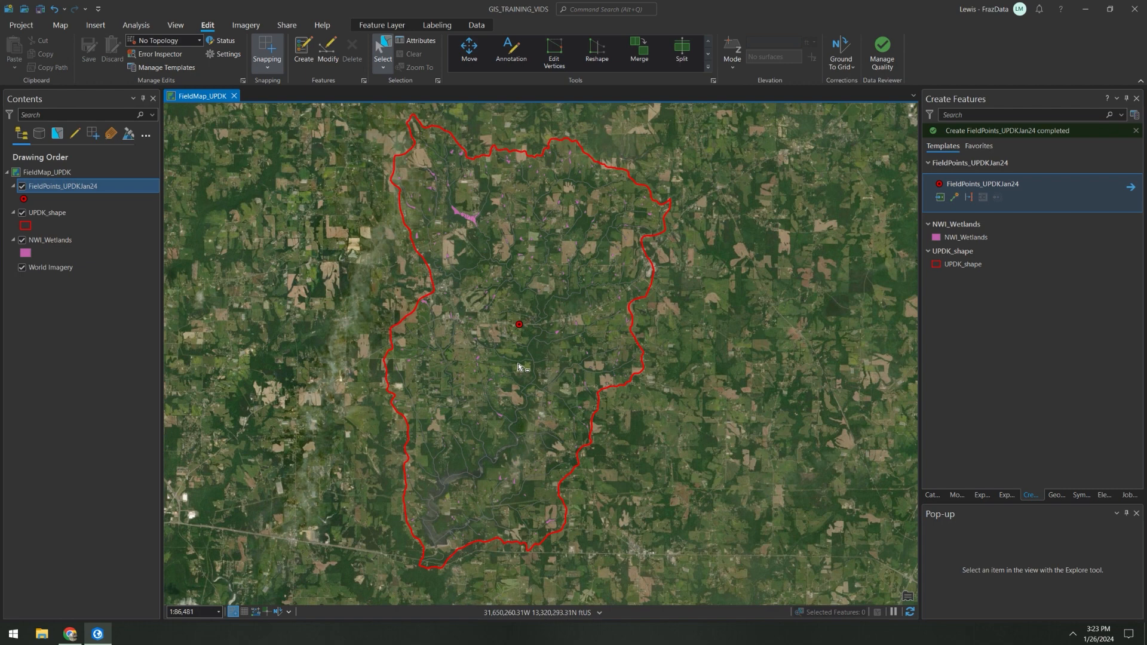
pyautogui.moveTo(554, 325); pyautogui.dragTo(569, 334)
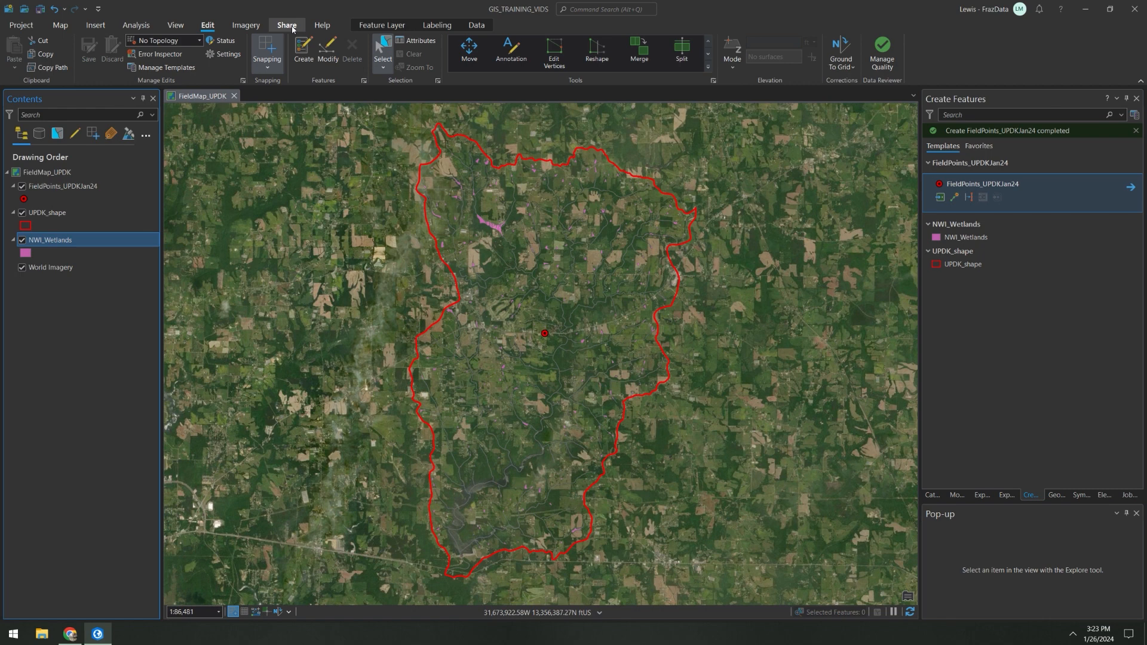
pyautogui.click(287, 26)
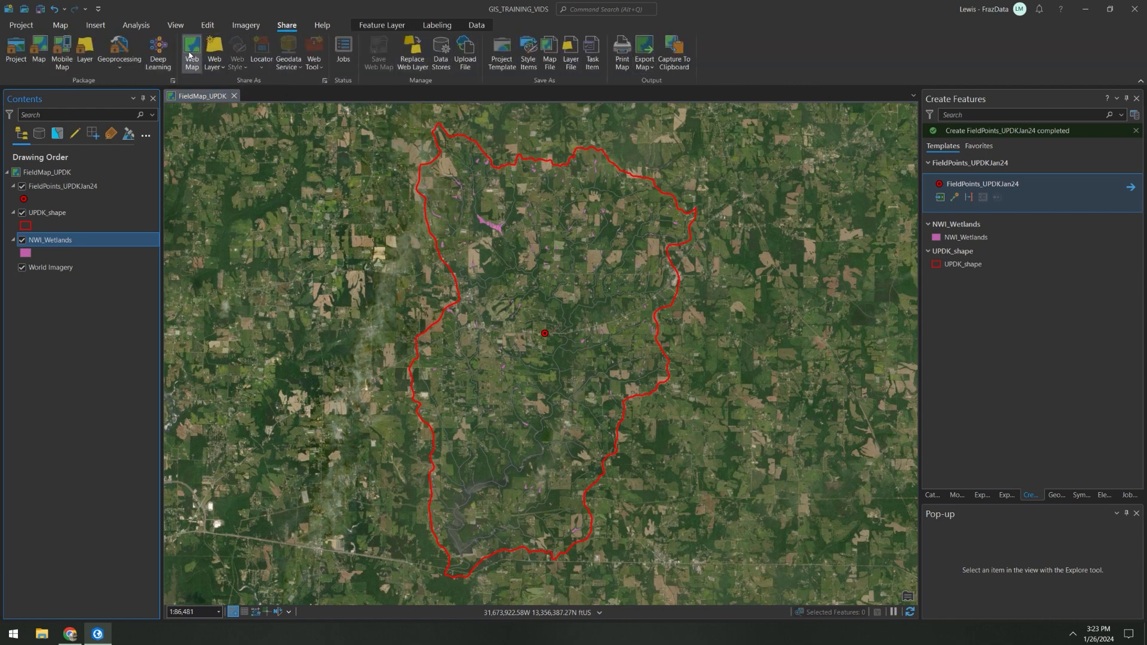
pyautogui.click(190, 55)
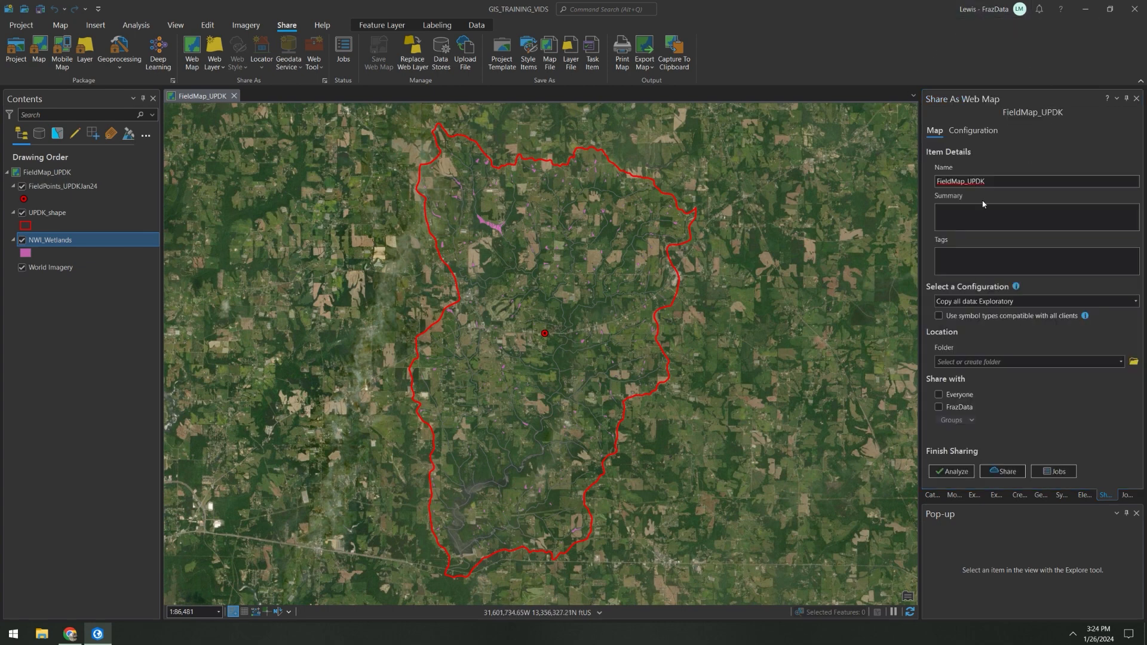
pyautogui.click(953, 181)
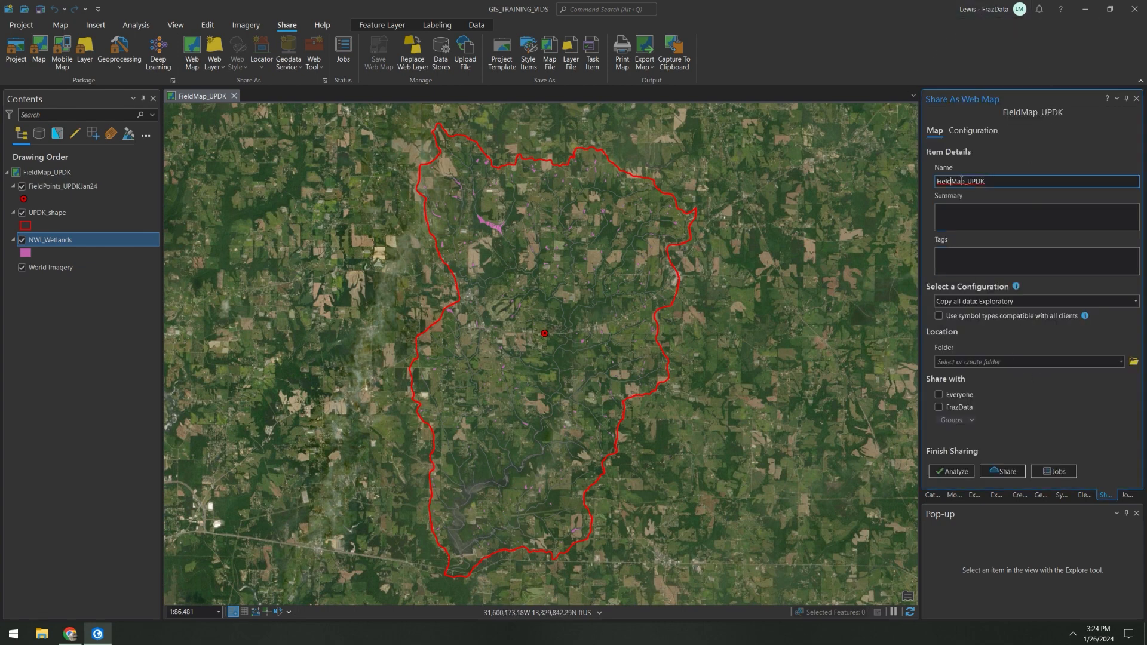
pyautogui.click(994, 179)
# Step: Set the web map configuration to Copy all data: Editable and the folder to UPDK_FieldMapJan24
pyautogui.click(1134, 301)
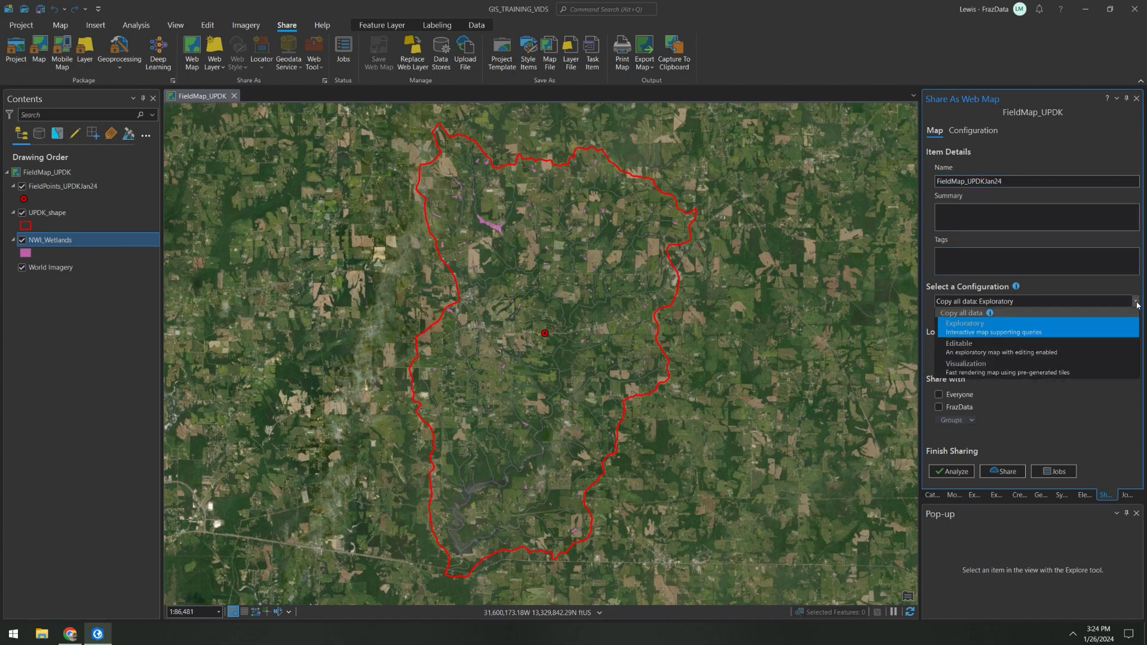
pyautogui.click(977, 348)
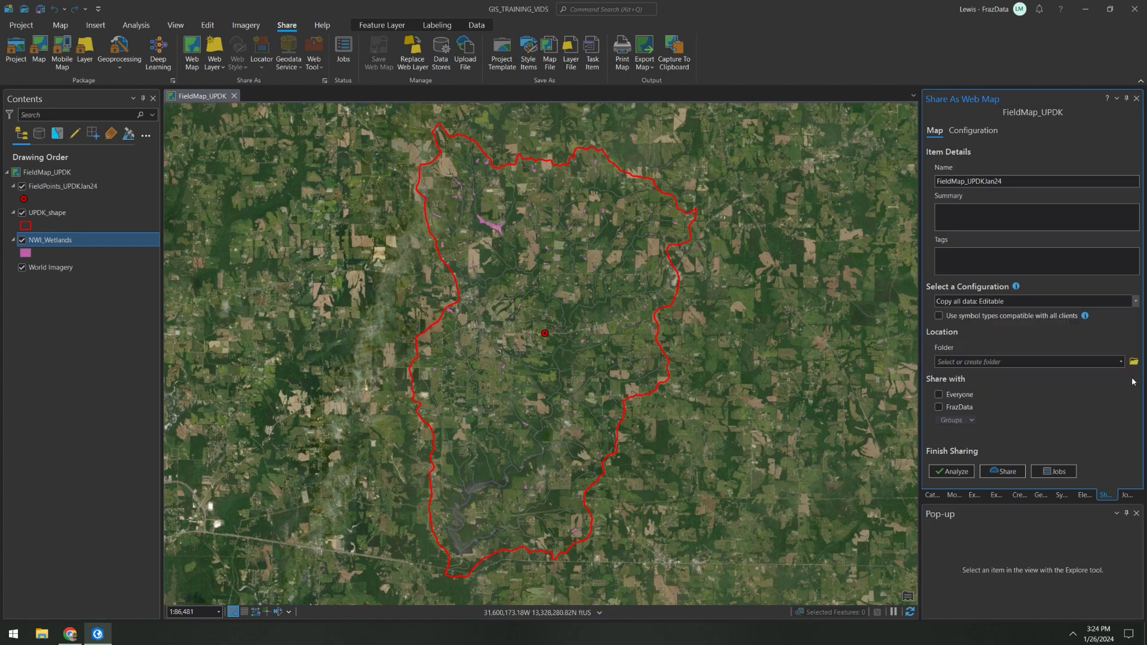
pyautogui.click(1104, 362)
pyautogui.write('UP')
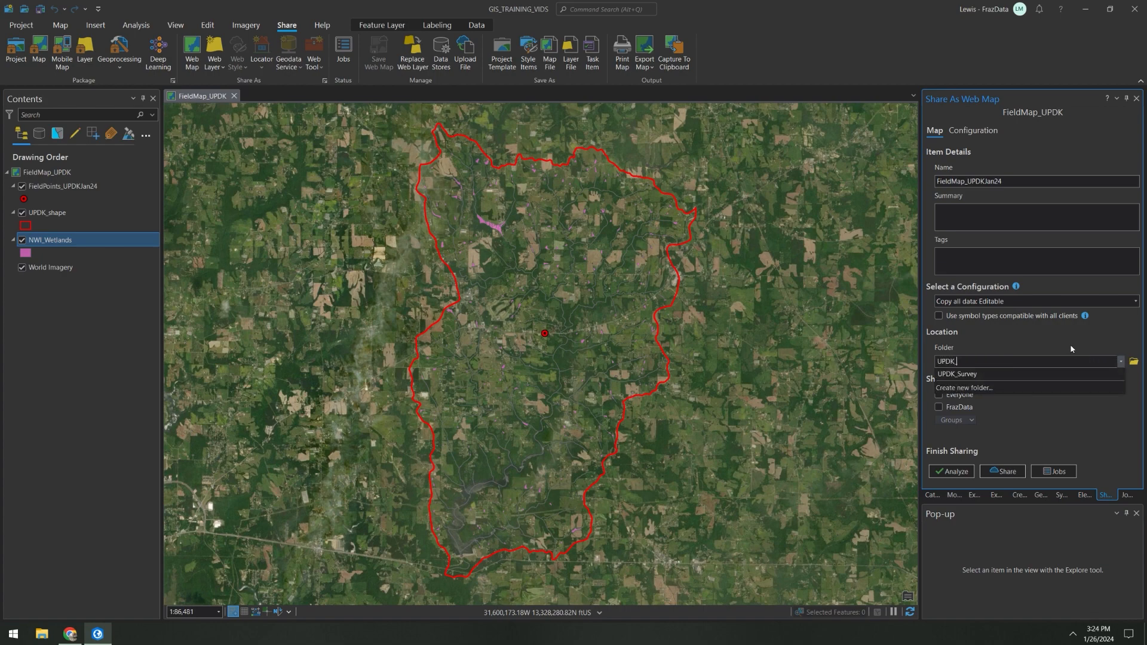
pyautogui.write('DK_FieldMapJan24')
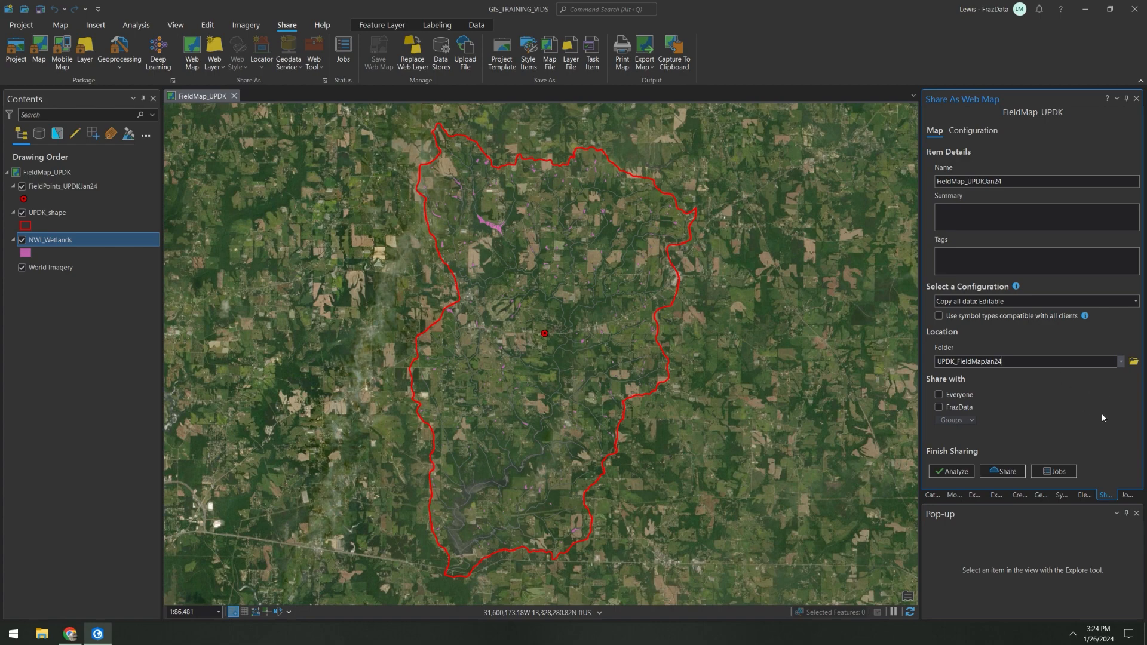
# Step: Review the web map's content configuration, checking the layers listed under FieldMap_UPDKJan24_WFL1
pyautogui.click(978, 131)
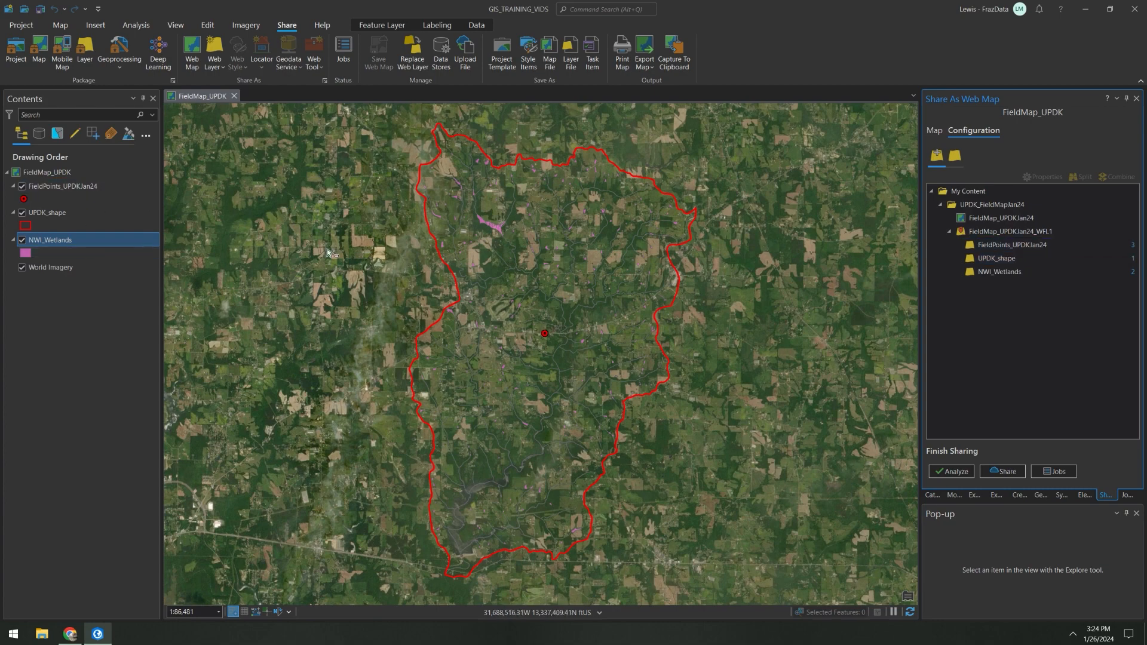
pyautogui.click(1009, 235)
pyautogui.click(1027, 271)
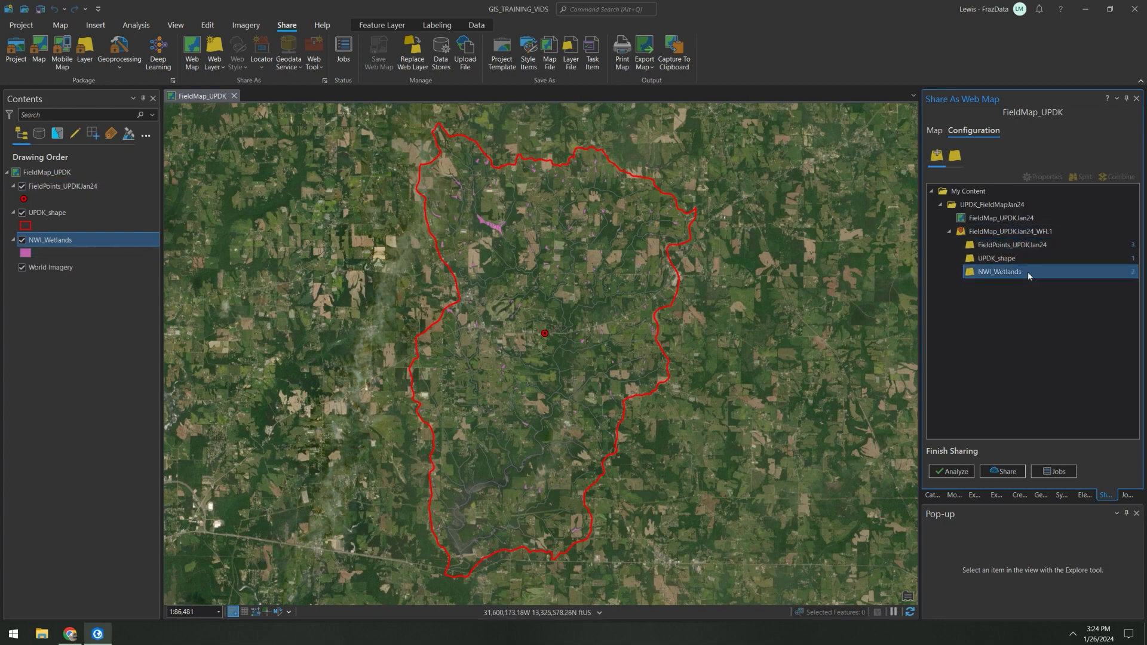
pyautogui.click(1014, 233)
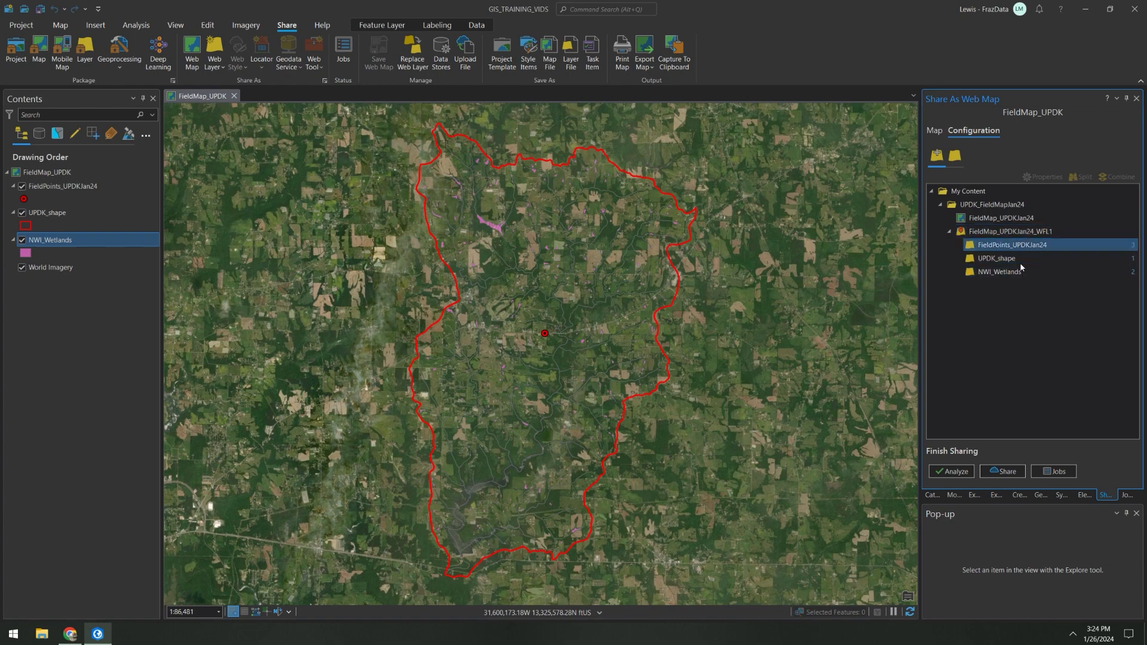
# Step: Split the UPDK_shape and NWI_Wetlands layers out of FieldMap_UPDKJan24_WFL1 into a separate web layer
pyautogui.click(1015, 234)
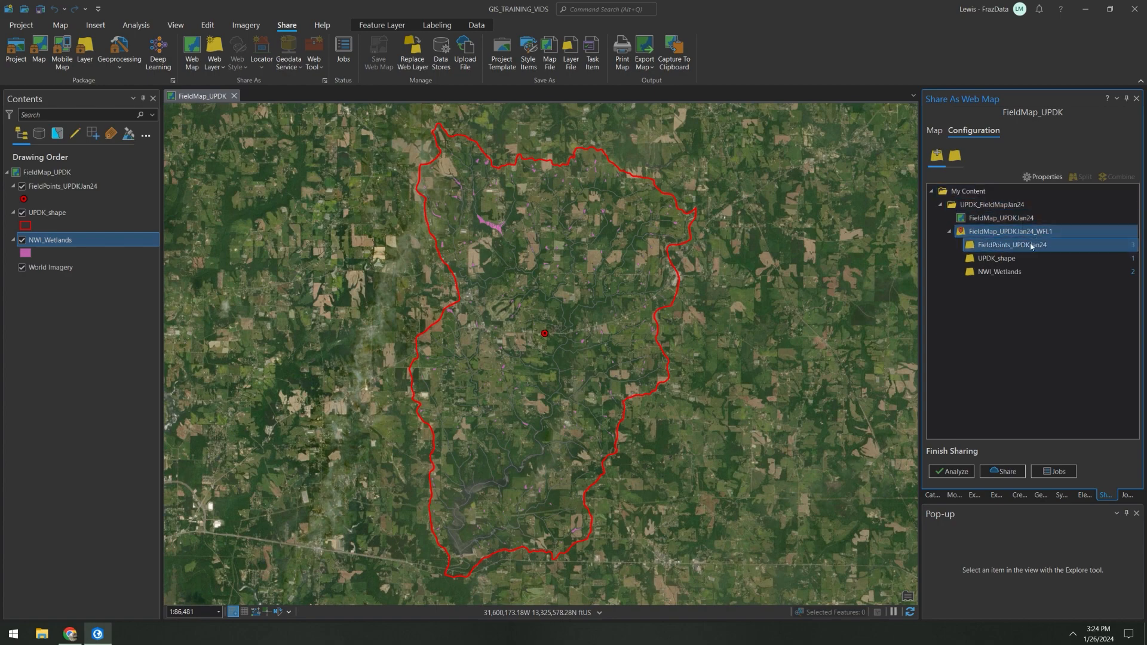
pyautogui.click(1029, 246)
pyautogui.click(1027, 258)
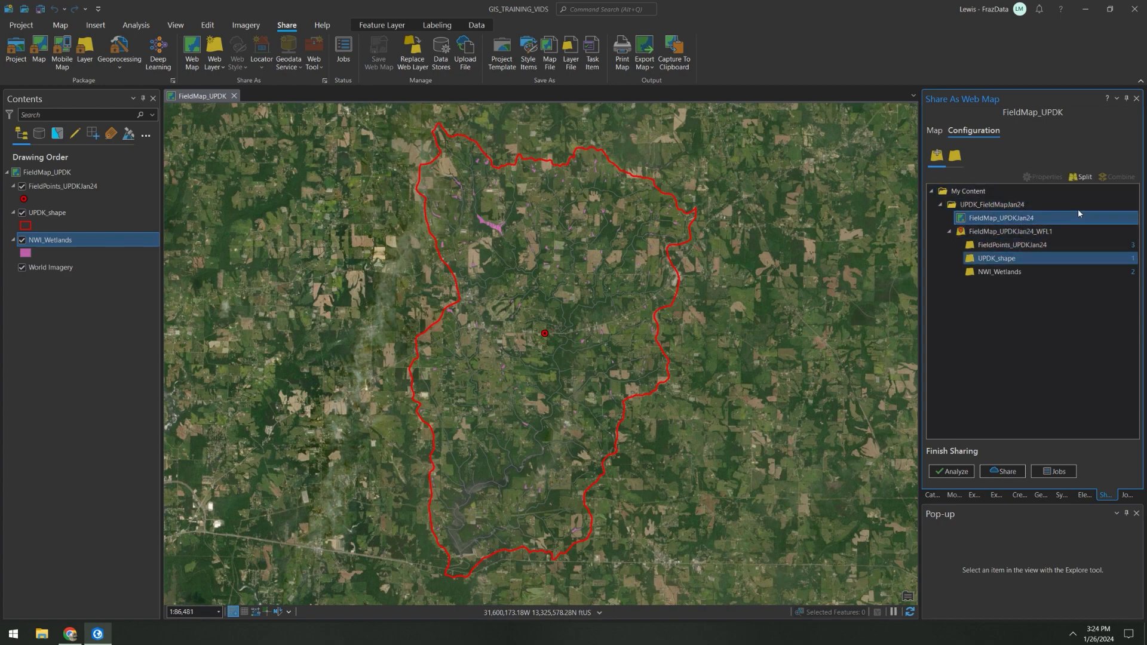
pyautogui.click(1021, 273)
pyautogui.click(1020, 261)
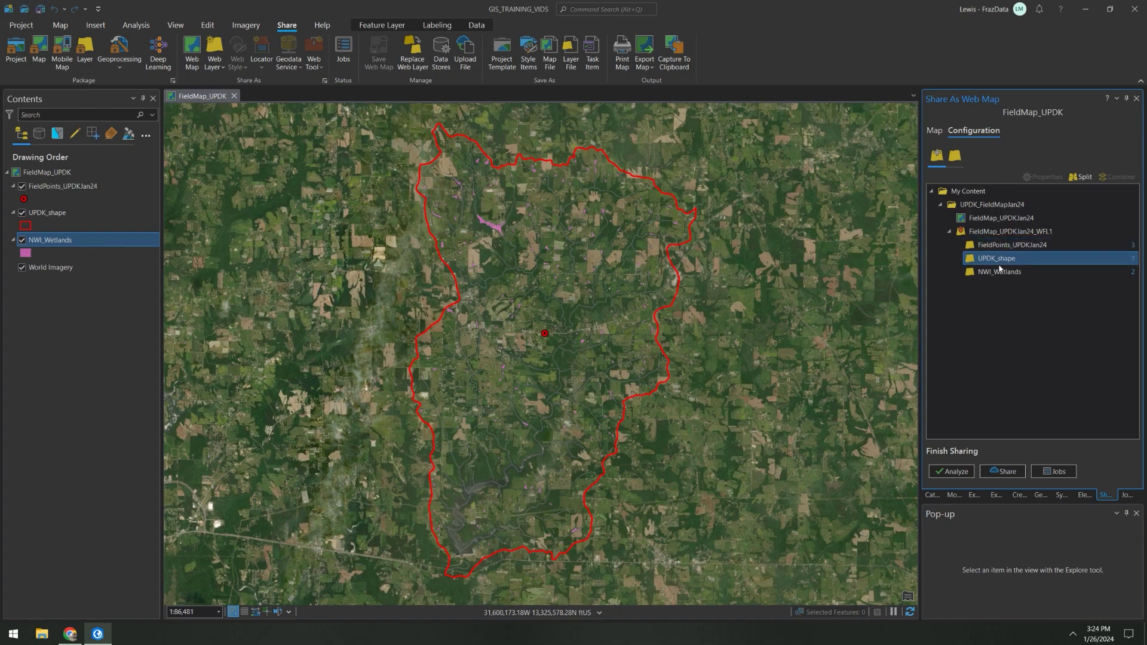
pyautogui.click(997, 273)
pyautogui.click(997, 262)
pyautogui.click(998, 273)
pyautogui.click(998, 264)
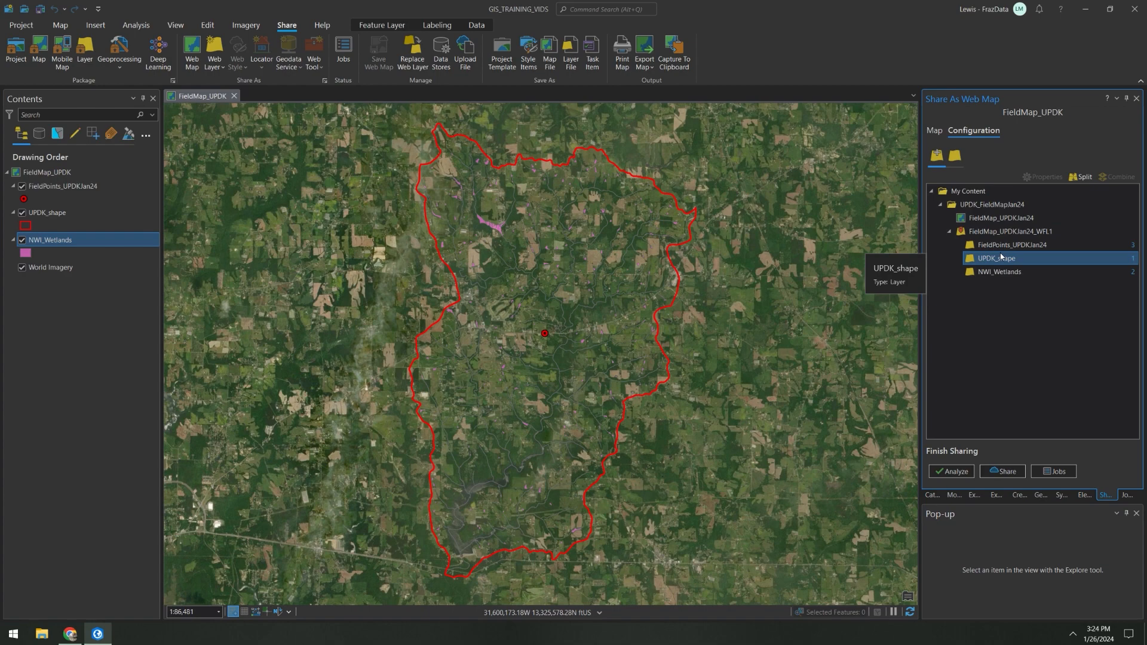
pyautogui.click(1079, 178)
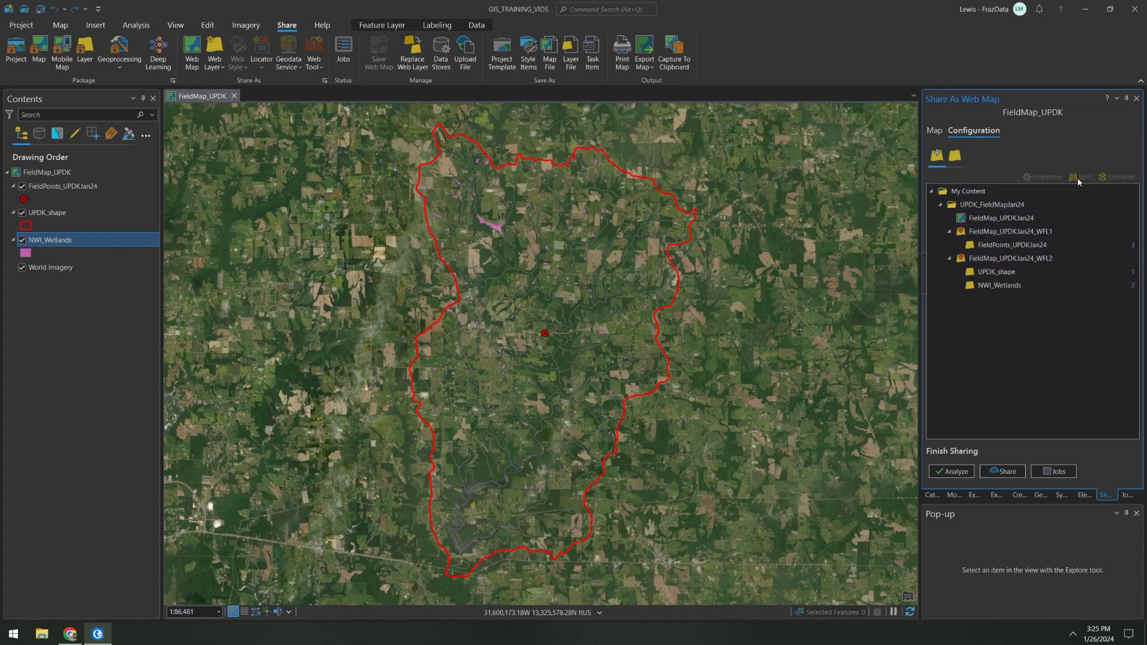
# Step: Enable Sync and Export Data for the FieldMap_UPDKJan24_WFL1 web layer, analyze it and return to the web map configuration
pyautogui.click(1023, 235)
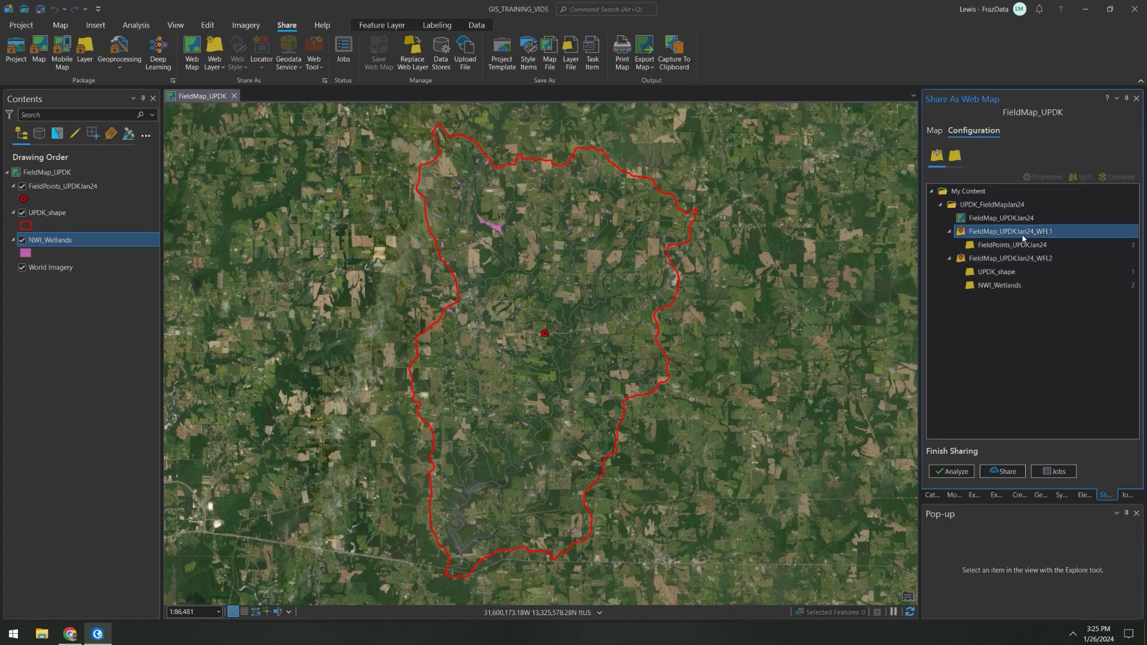
pyautogui.click(1026, 233)
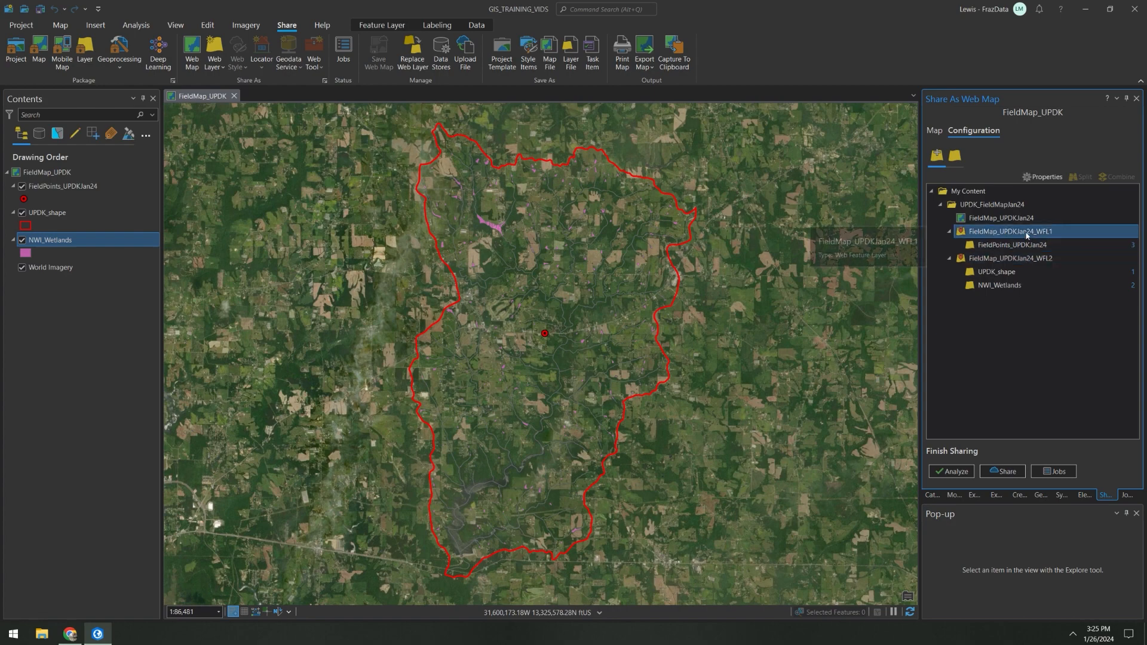
pyautogui.click(1040, 177)
pyautogui.click(992, 133)
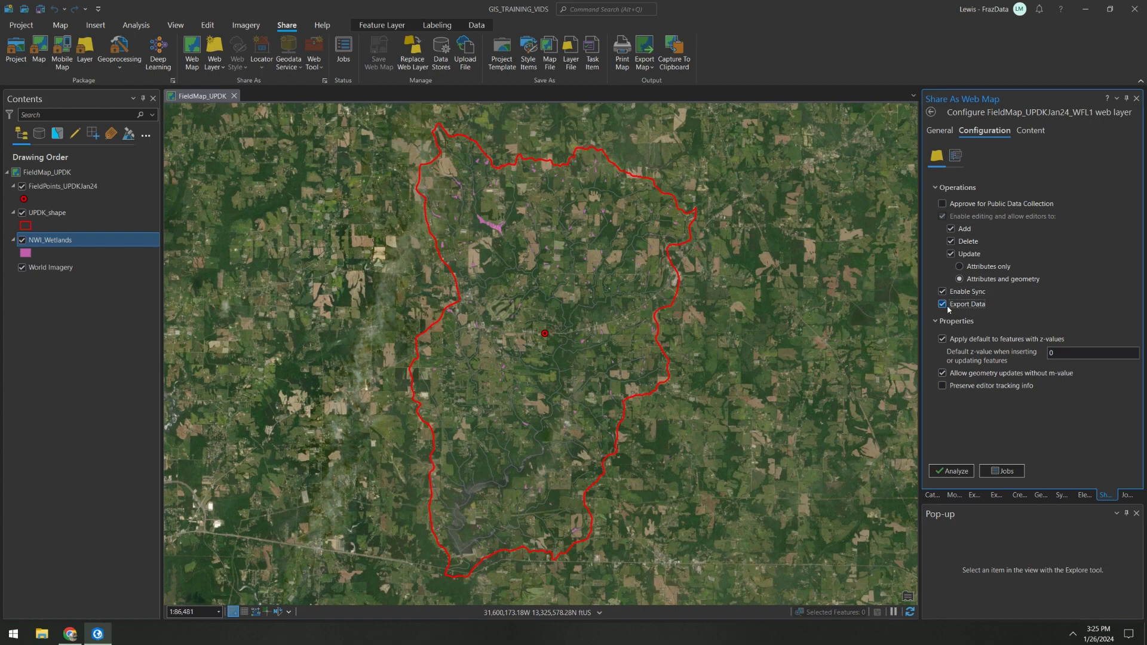
pyautogui.click(942, 305)
pyautogui.click(954, 471)
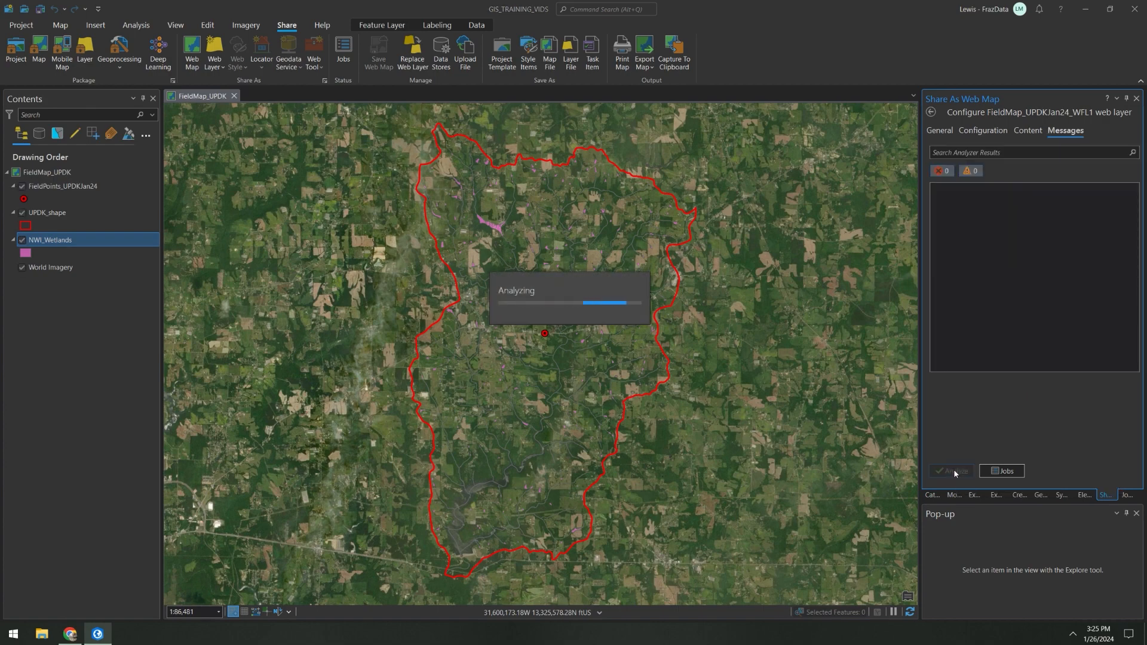
pyautogui.click(930, 113)
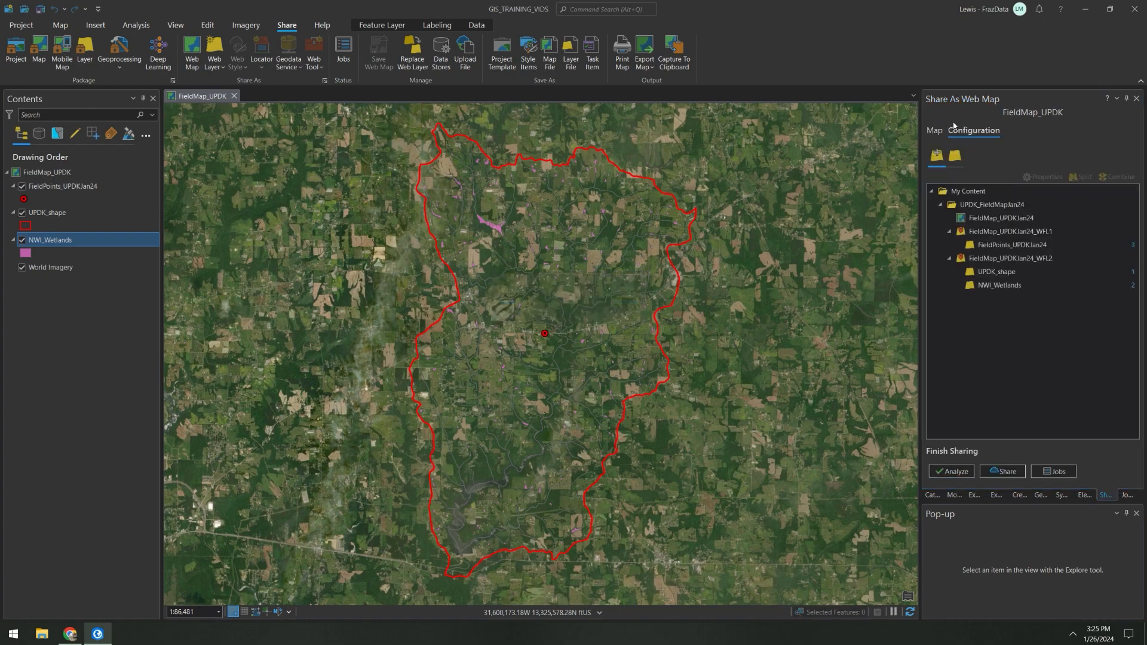
# Step: For the FieldMap_UPDKJan24_WFL2 web layer, disallow Add and Delete, enable Sync and Export Data, and analyze it
pyautogui.click(1011, 261)
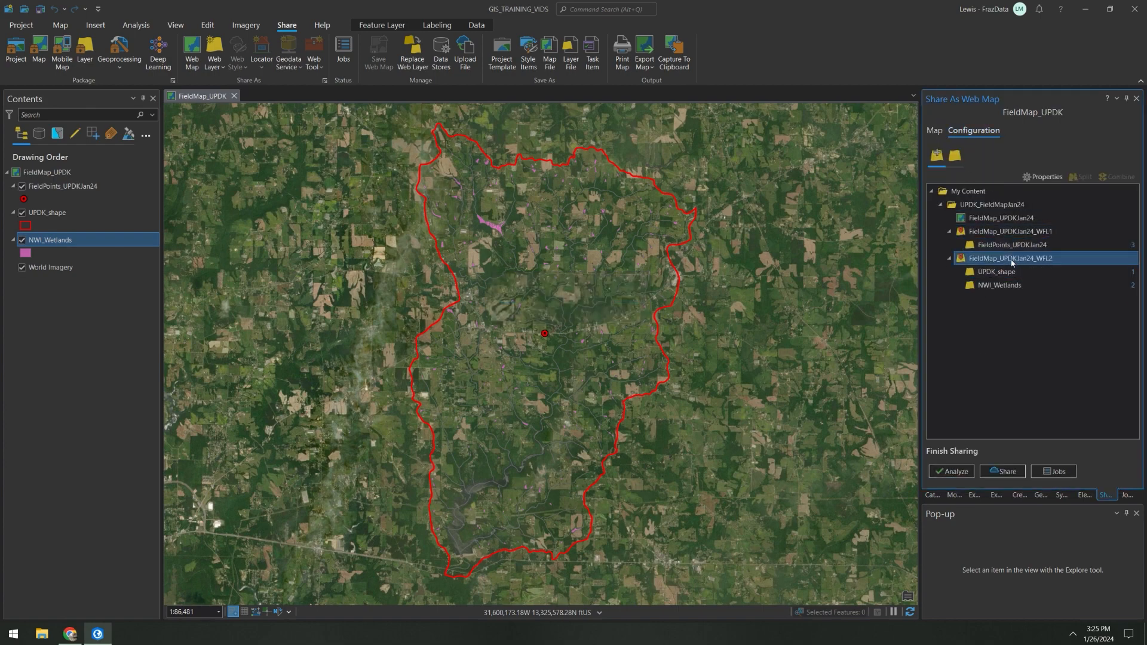
pyautogui.keyDown('ctrl'); pyautogui.click(1008, 290); pyautogui.keyUp('ctrl')
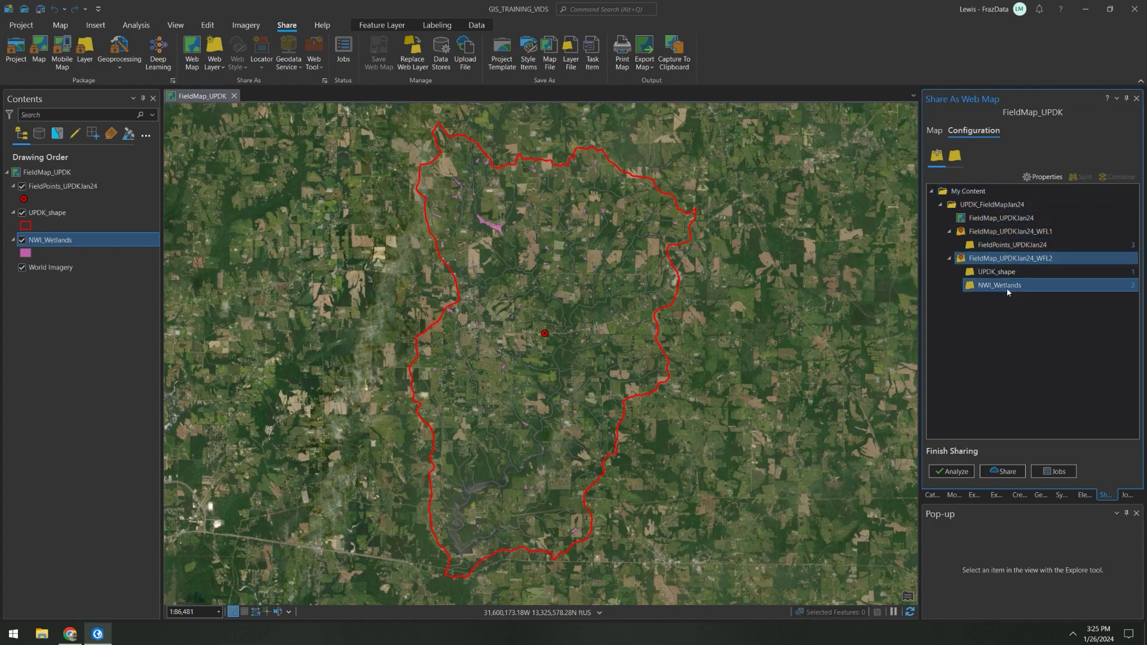
pyautogui.click(1042, 177)
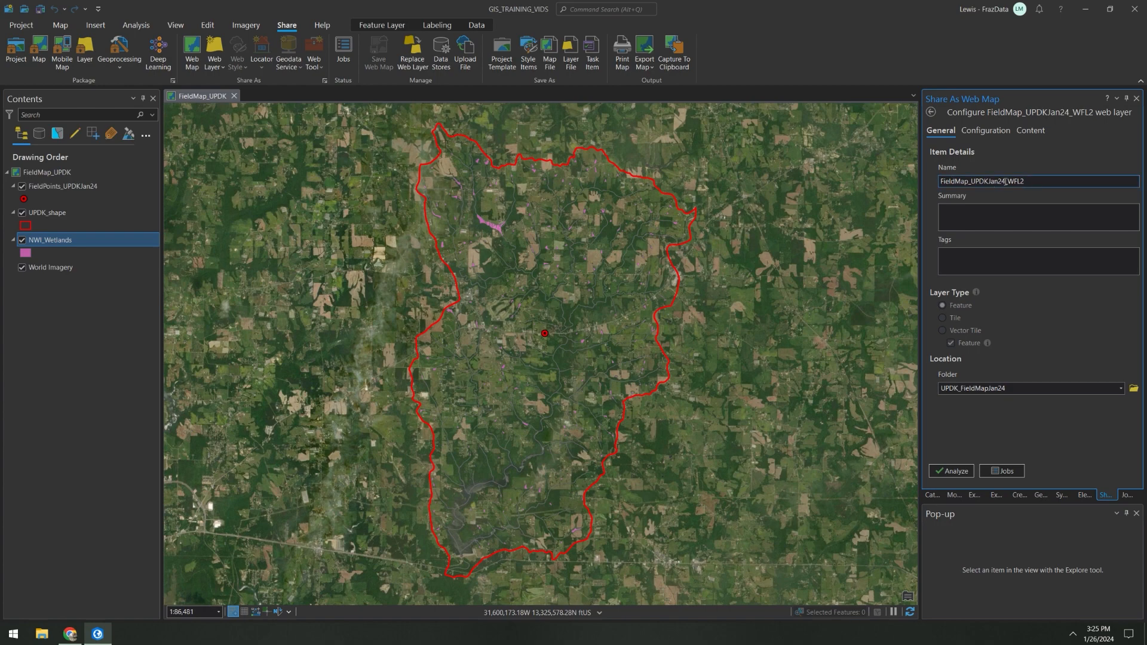
pyautogui.click(986, 131)
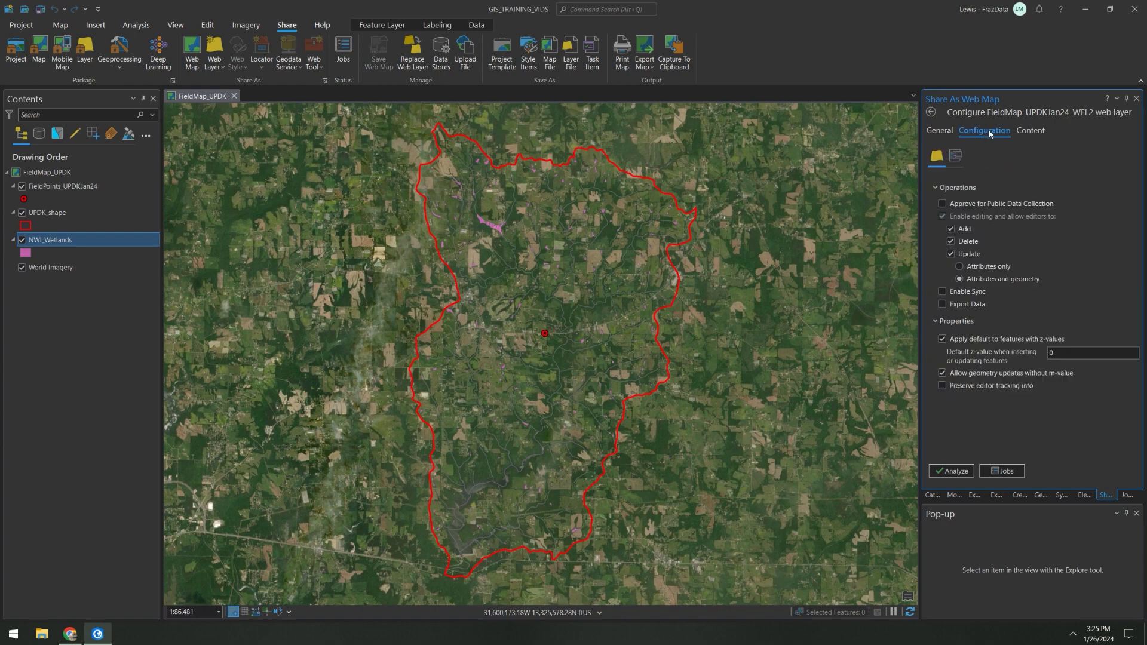
pyautogui.click(951, 242)
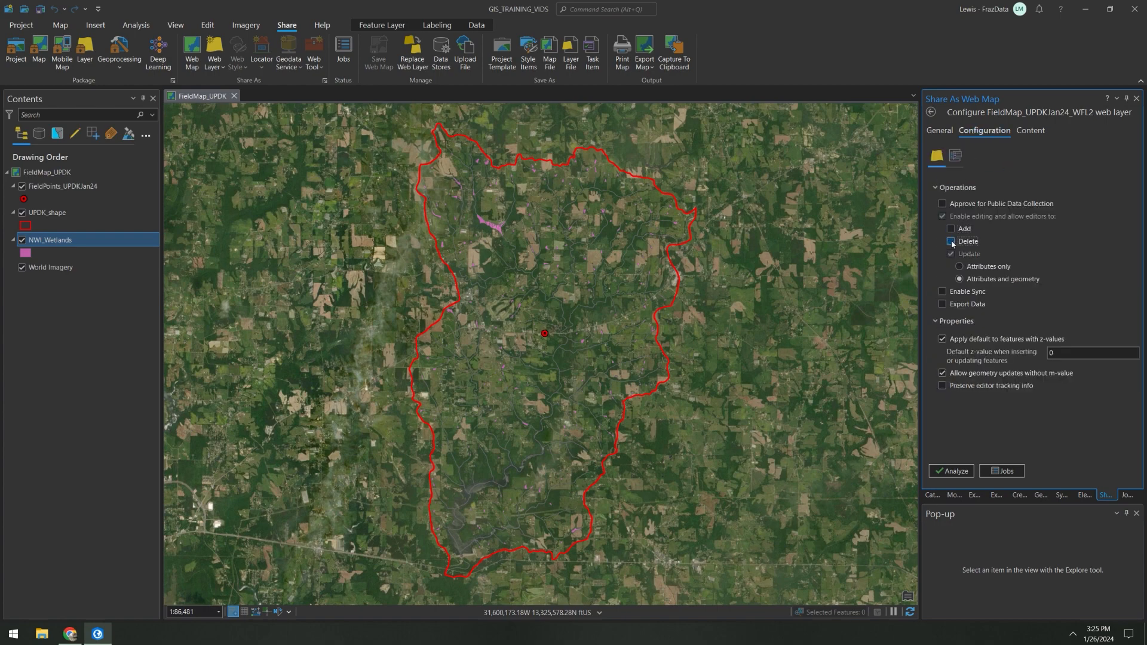
pyautogui.click(968, 292)
pyautogui.click(968, 305)
pyautogui.click(966, 469)
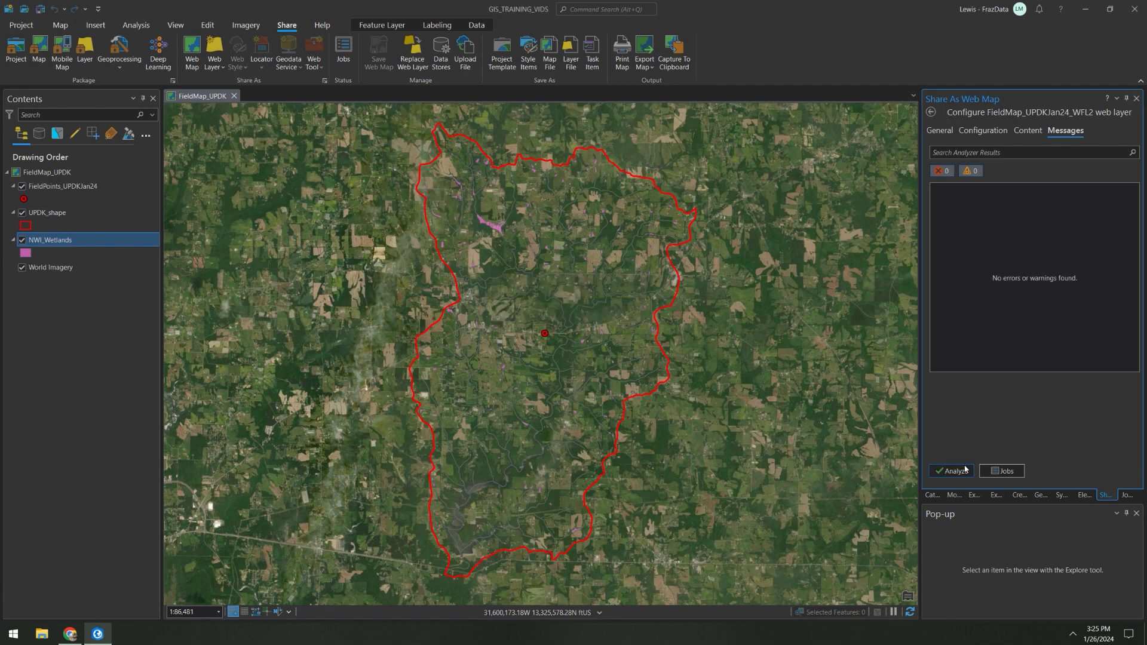
pyautogui.click(932, 113)
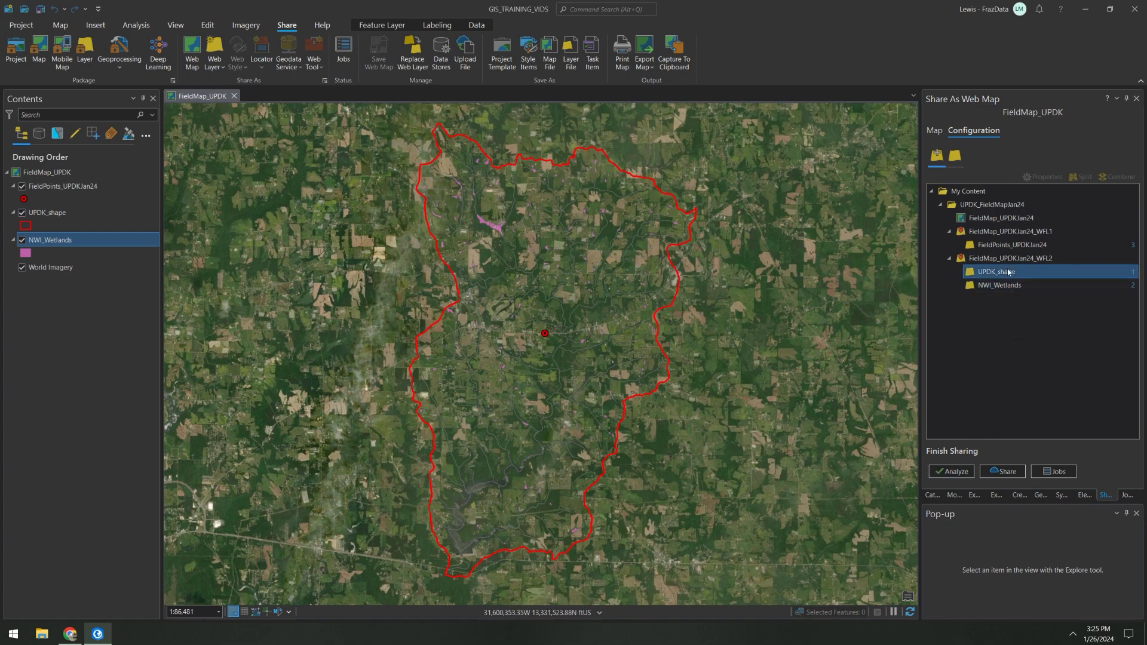
# Step: Analyze the whole web map and check the general map properties for the unique numeric ID assignment option
pyautogui.click(935, 131)
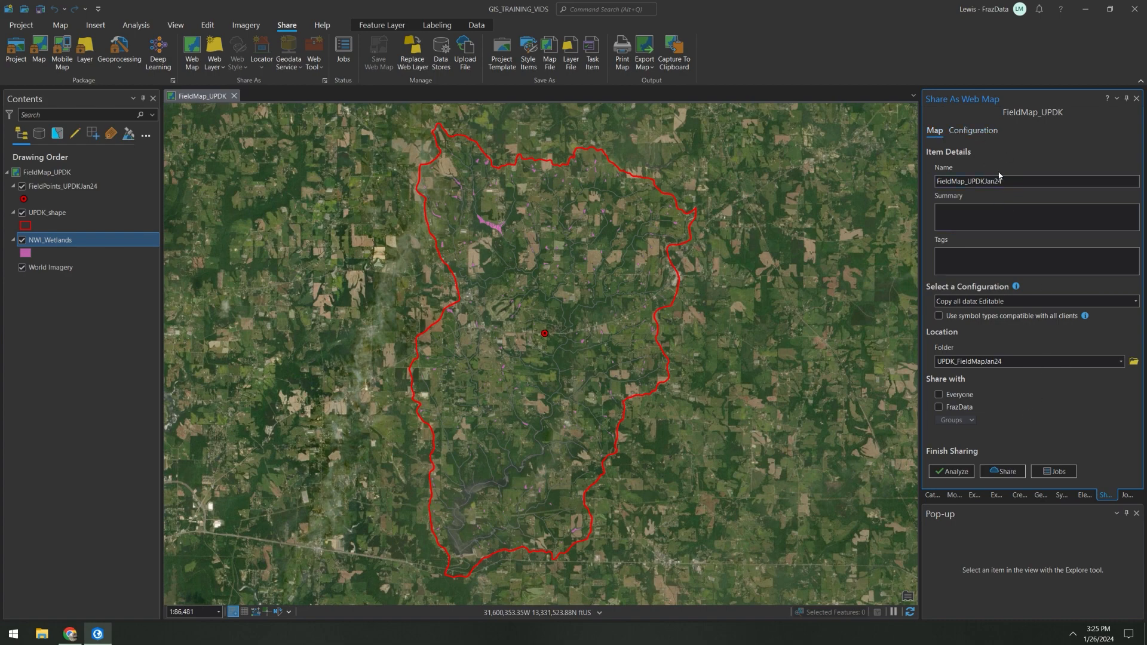
pyautogui.click(958, 474)
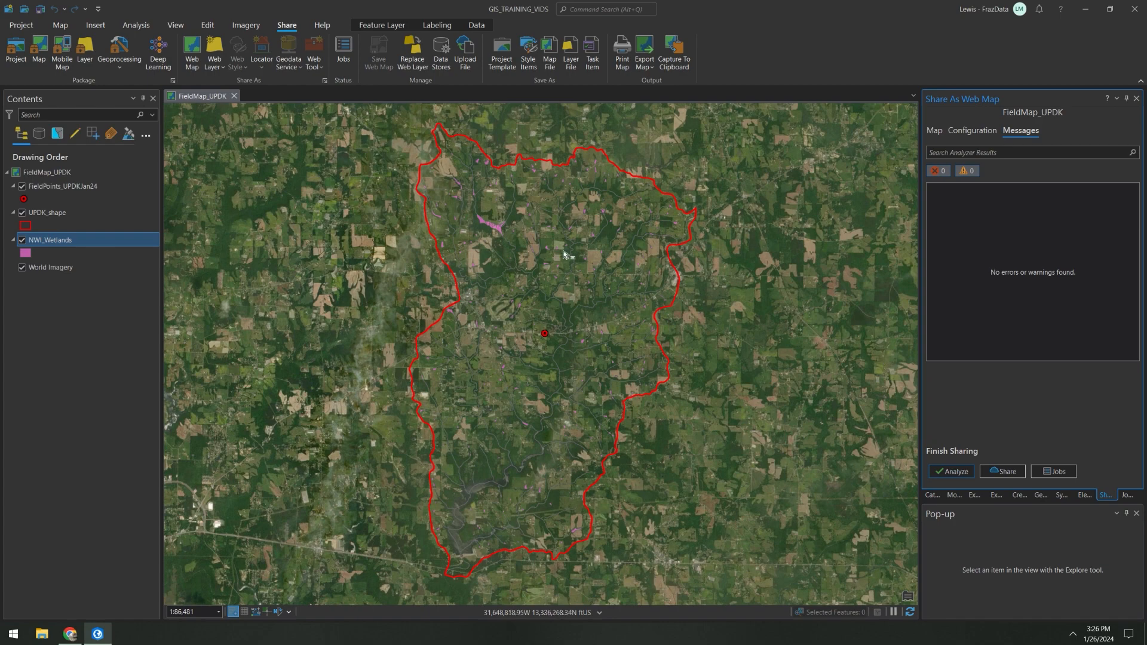
pyautogui.rightClick(60, 174)
pyautogui.click(161, 431)
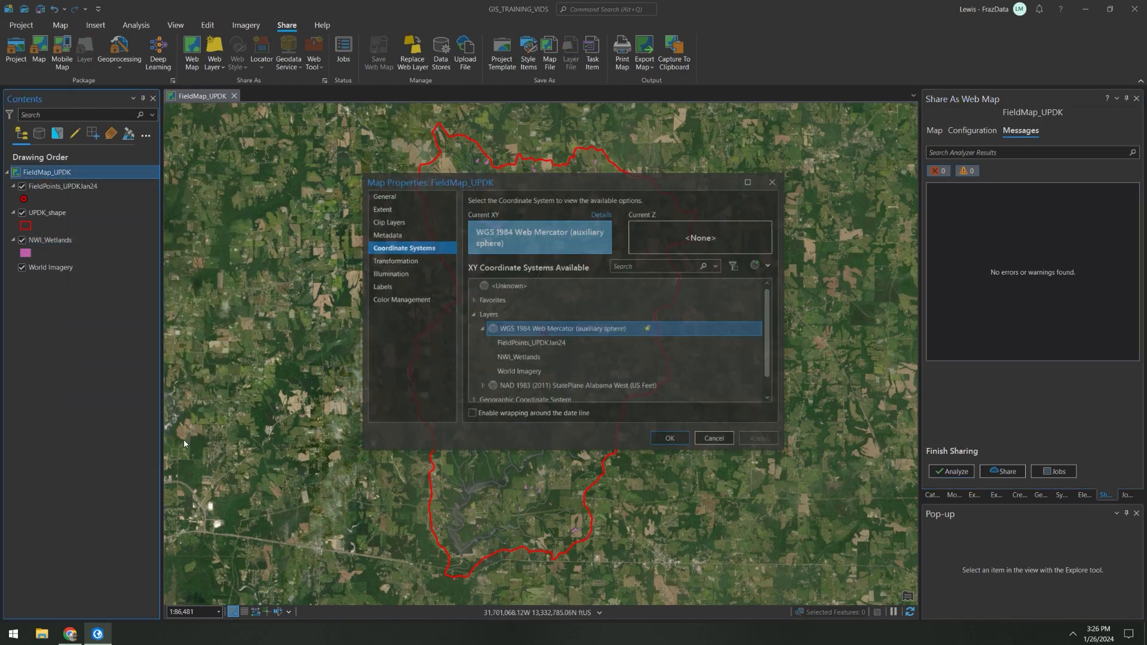
pyautogui.click(383, 195)
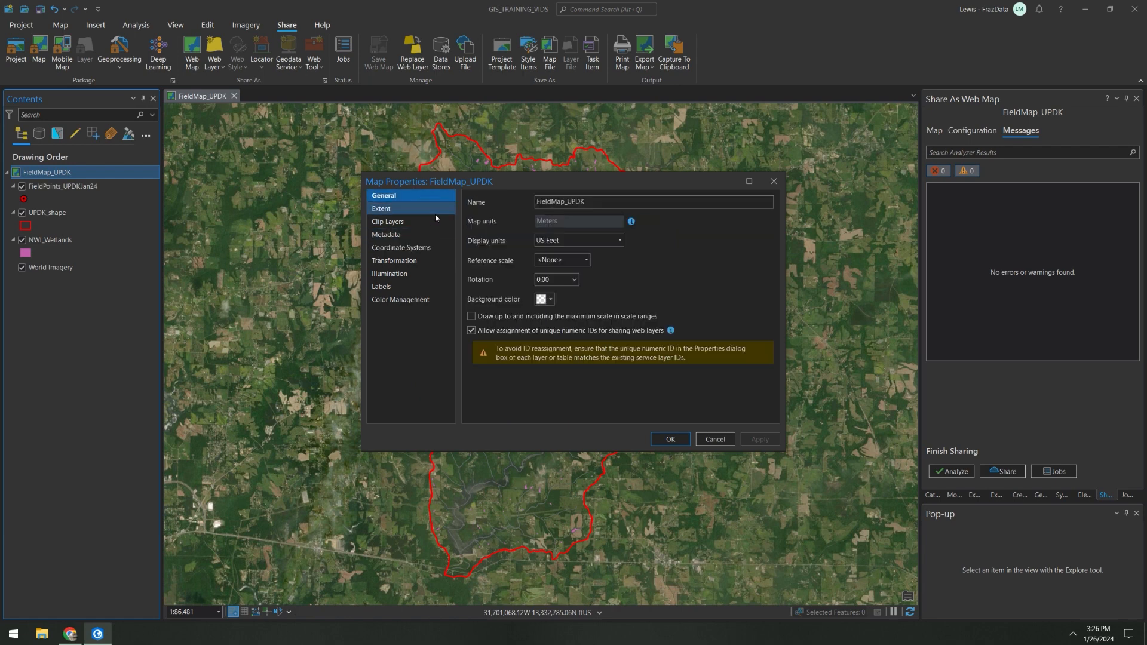
pyautogui.click(715, 439)
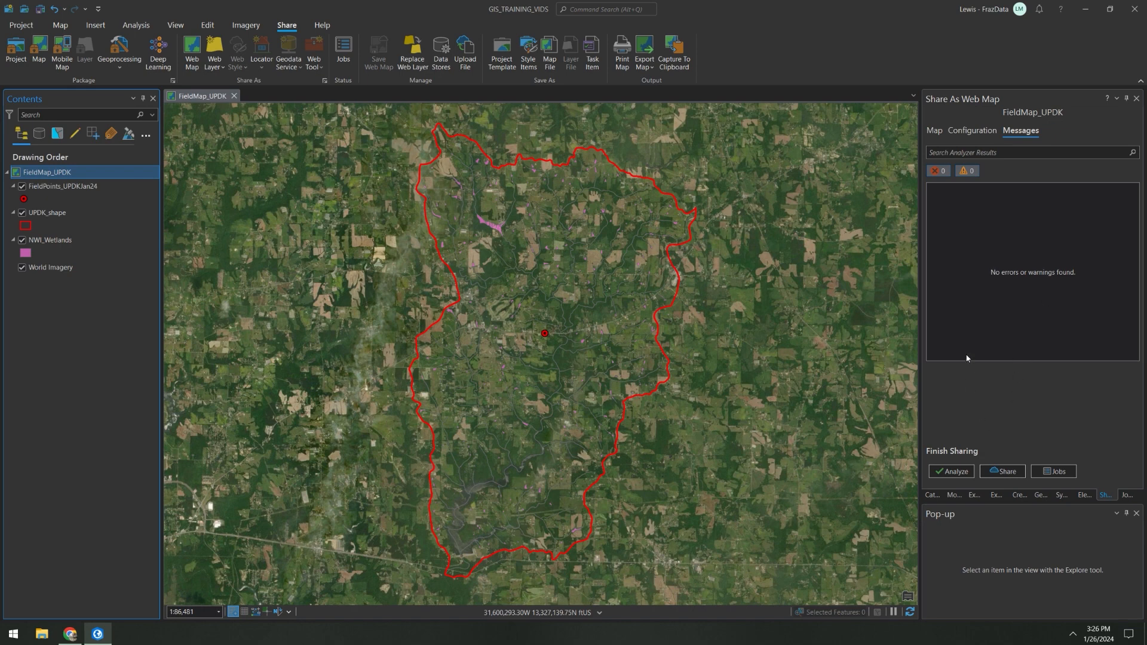
# Step: Share the web map and open the job queue to monitor its publishing
pyautogui.click(1008, 472)
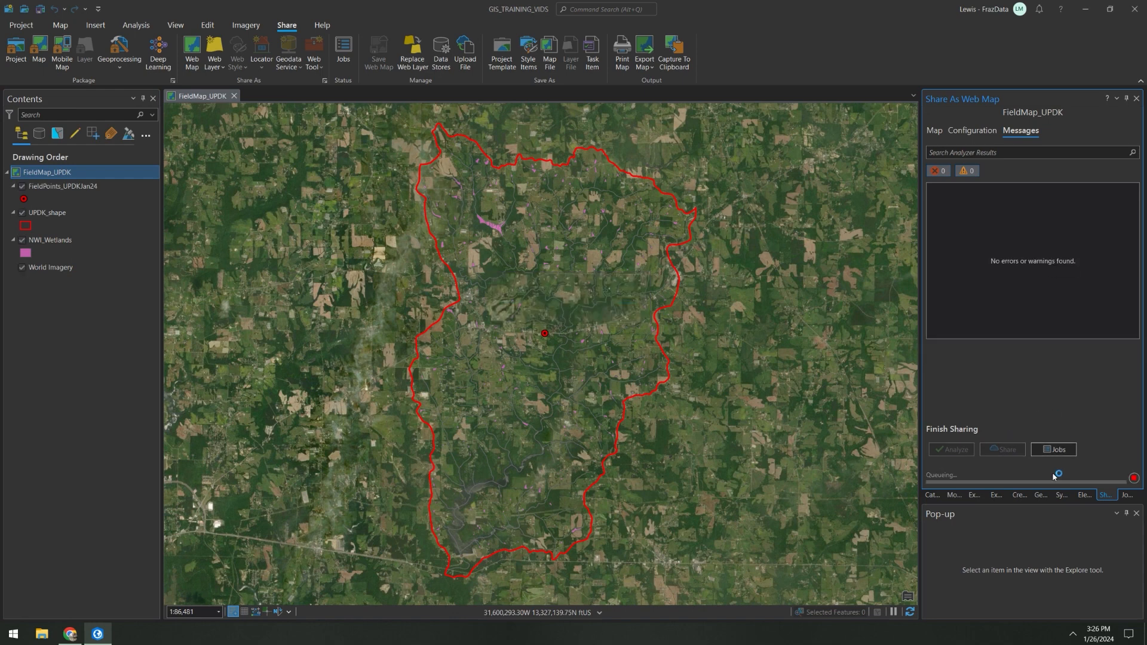
pyautogui.click(1054, 452)
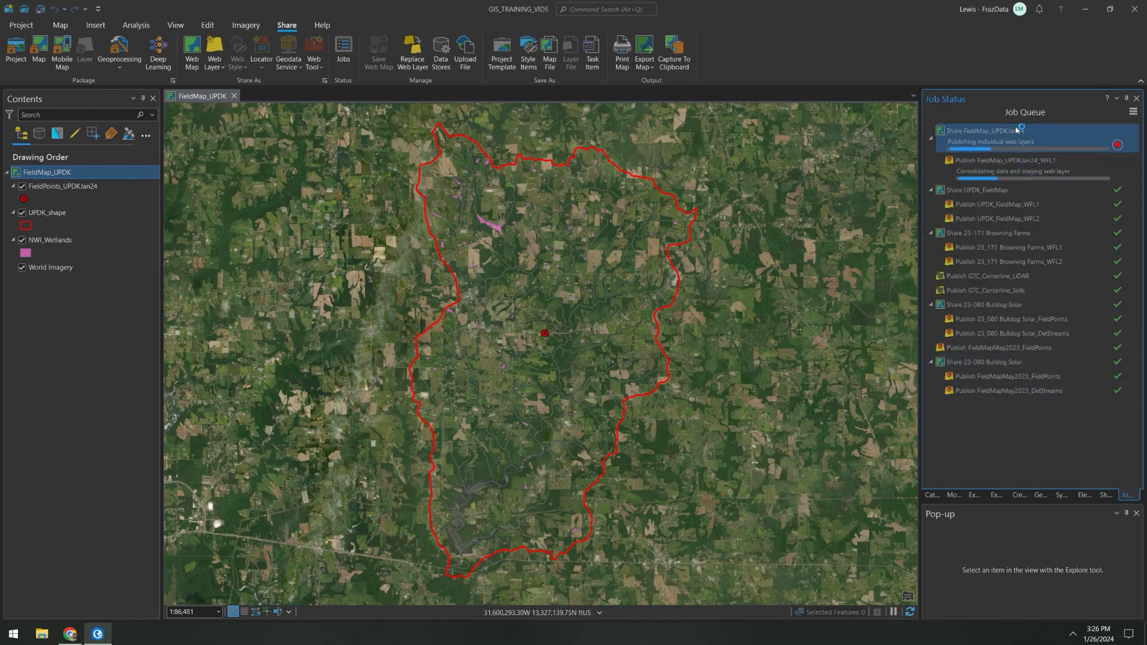
pyautogui.moveTo(1017, 127)
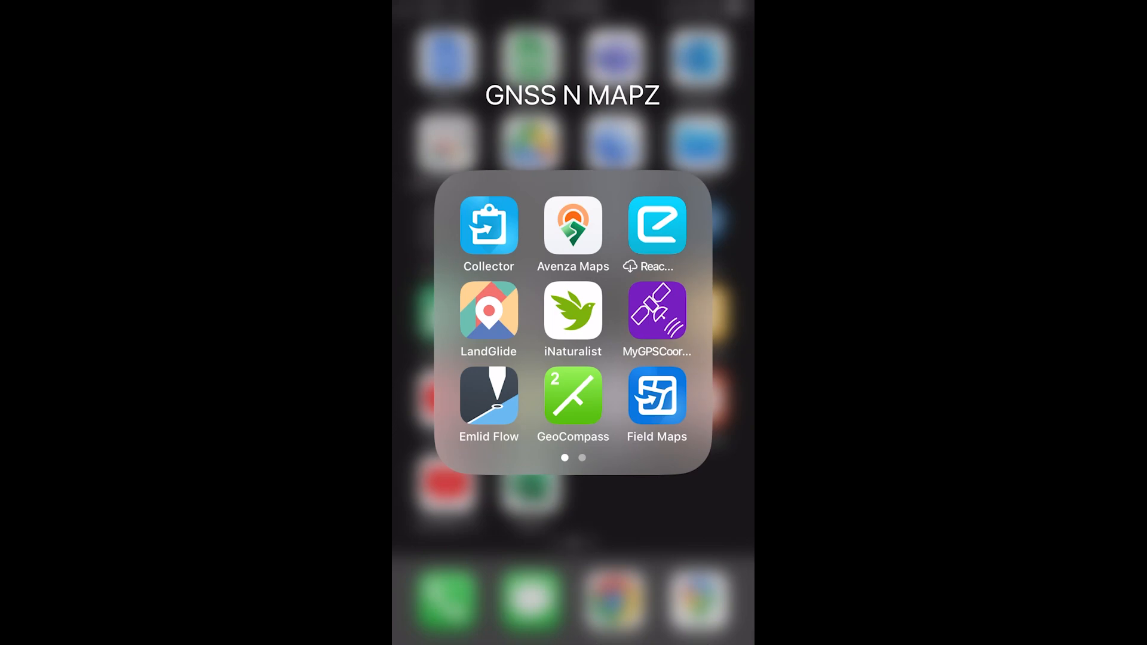
# Step: Switch to Field Maps on the phone, open the FieldMap_UPDKJan24 map and zoom to its UPDK_shape layer
pyautogui.click(658, 396)
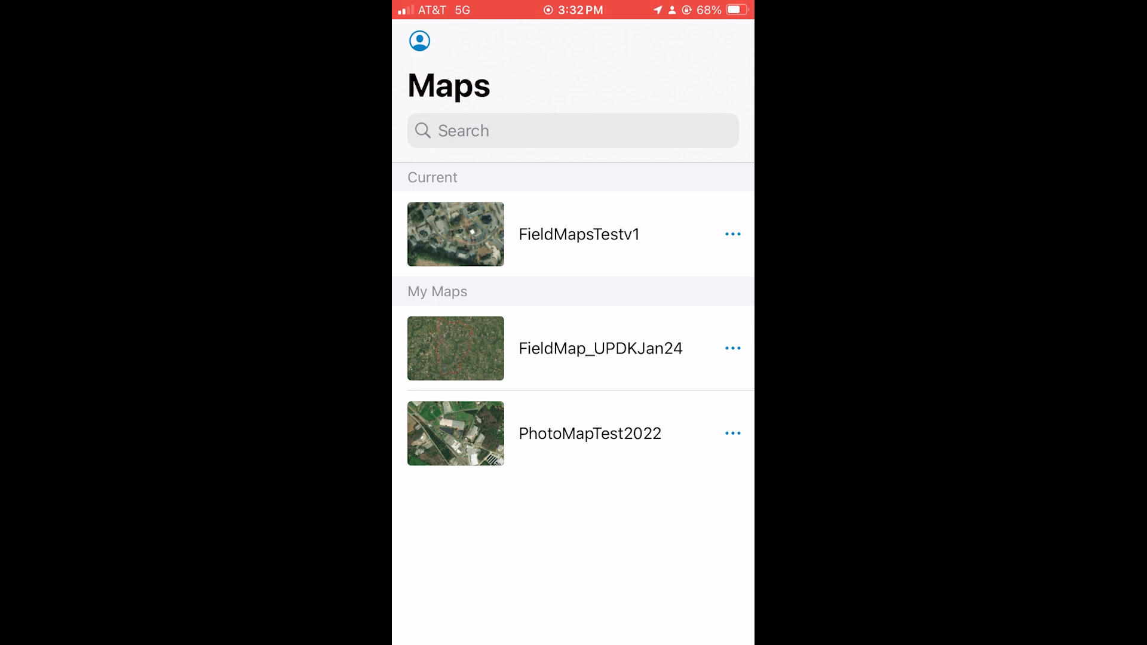
pyautogui.click(600, 348)
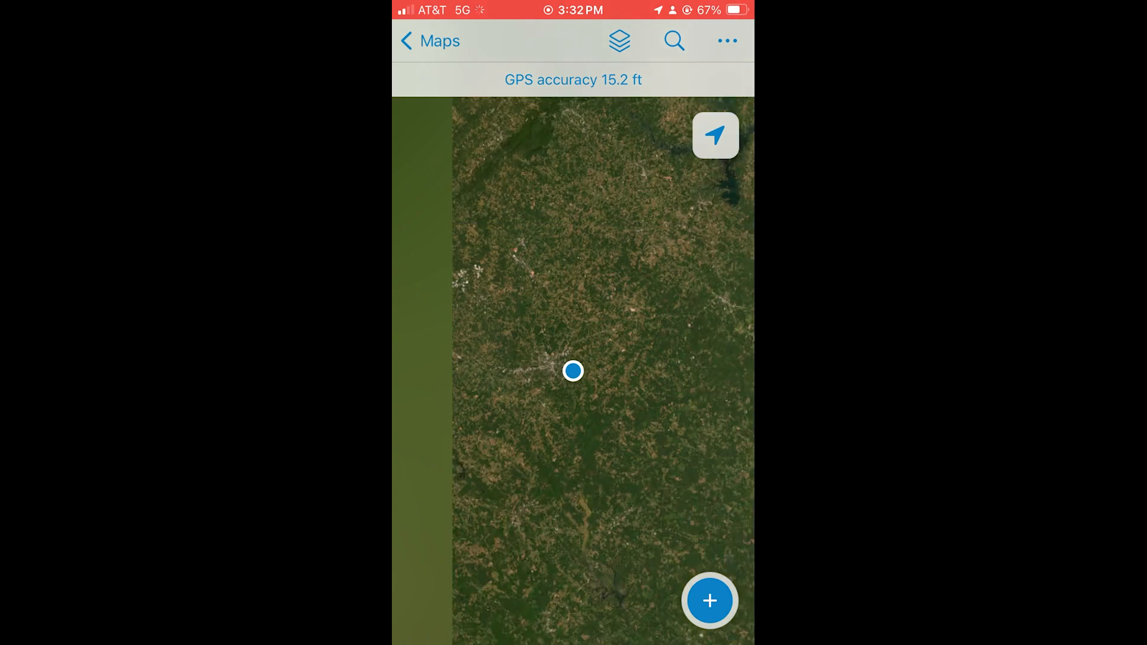
pyautogui.click(619, 41)
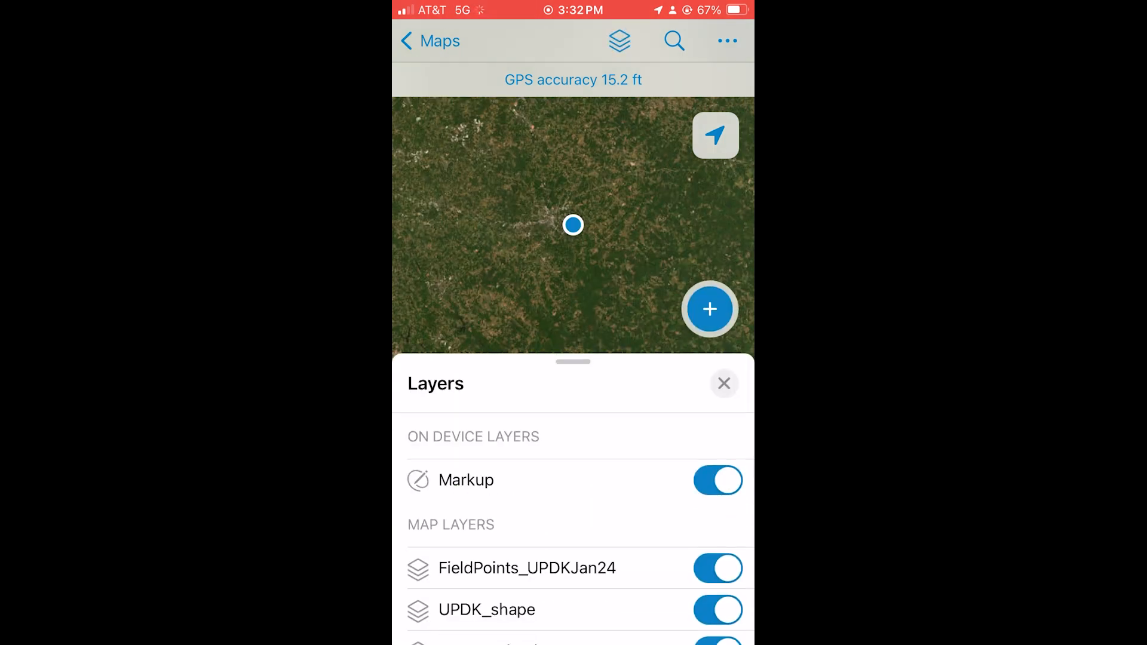
pyautogui.click(486, 609)
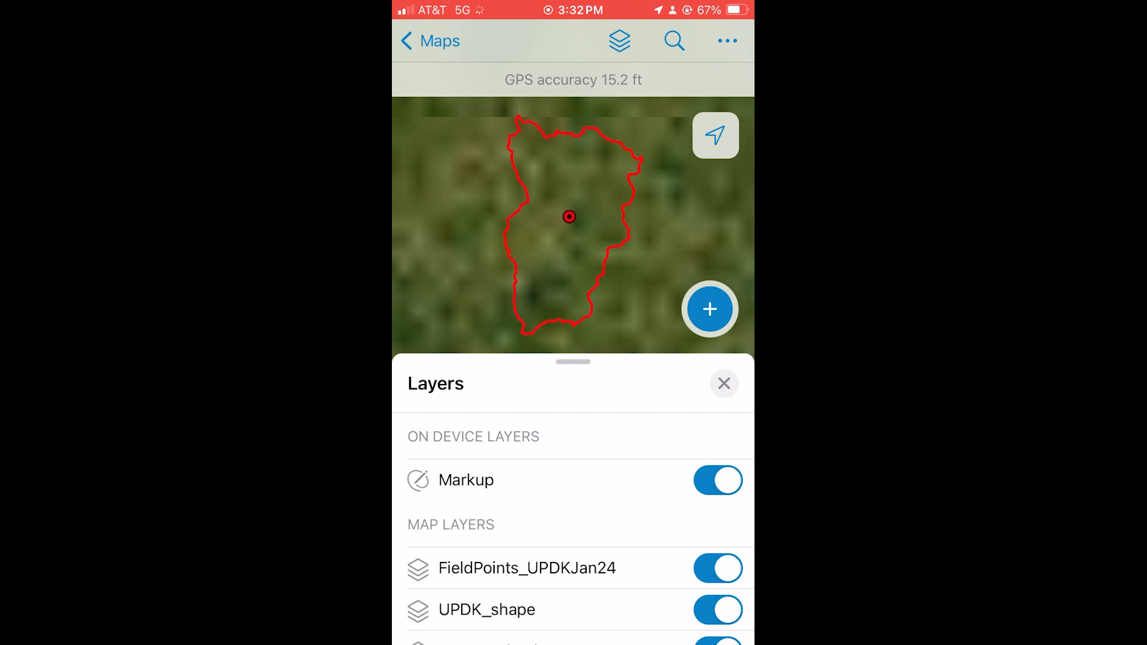
pyautogui.click(724, 383)
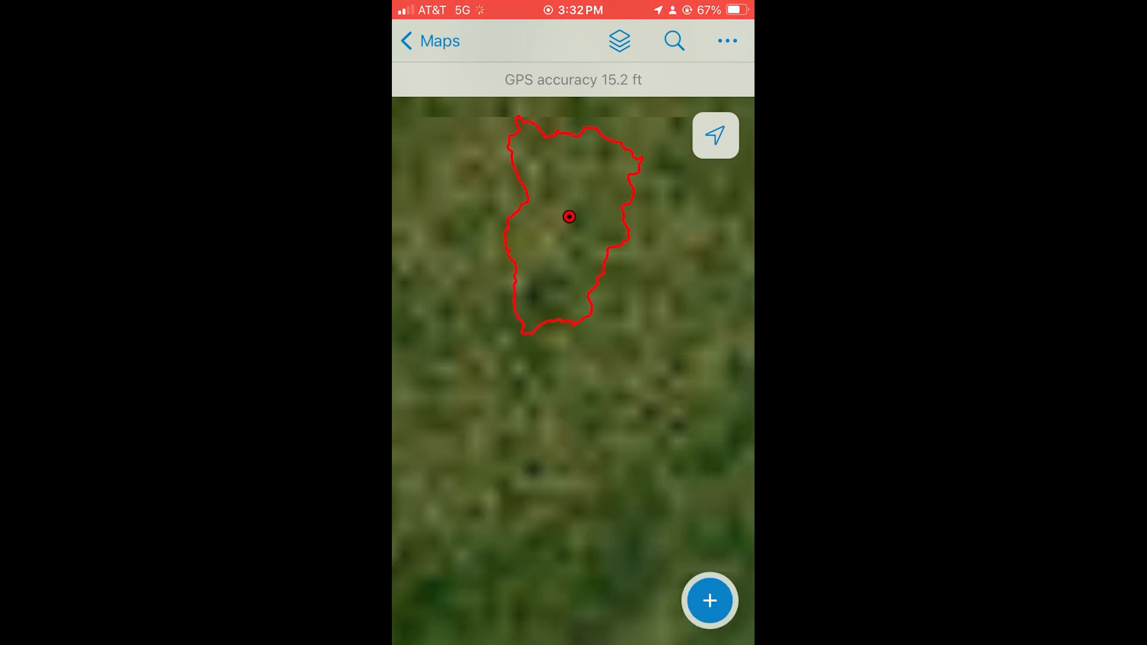
# Step: Examine the wetlands and streams around the existing field point inside the UPDK boundary
pyautogui.scroll(10, 570, 209)
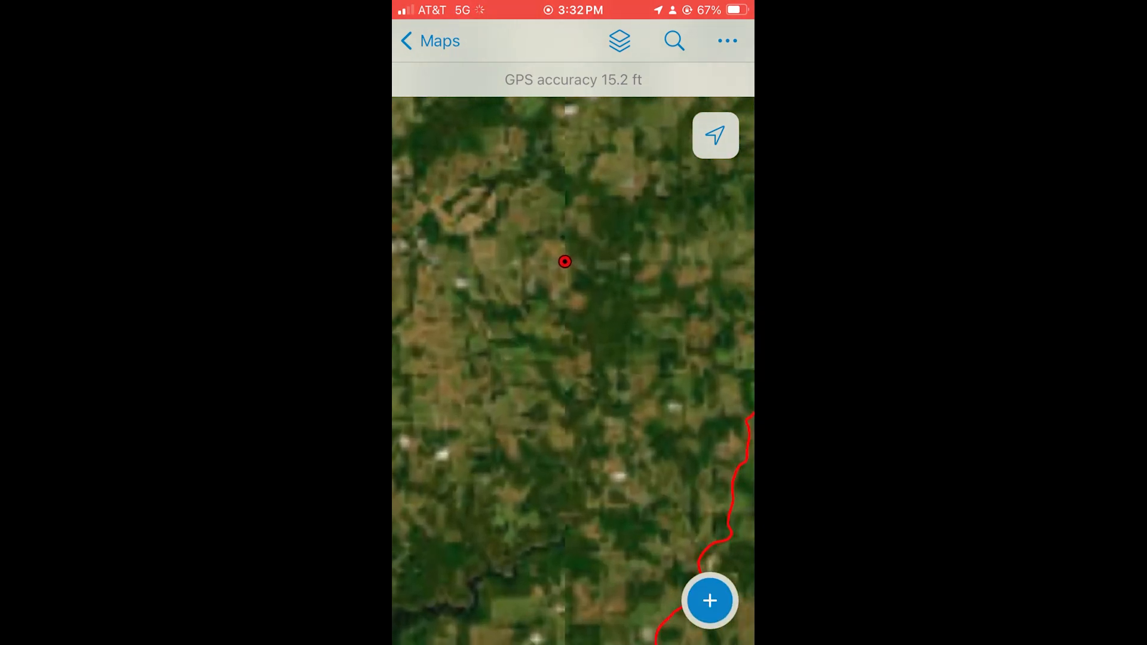
pyautogui.scroll(4, 584, 260)
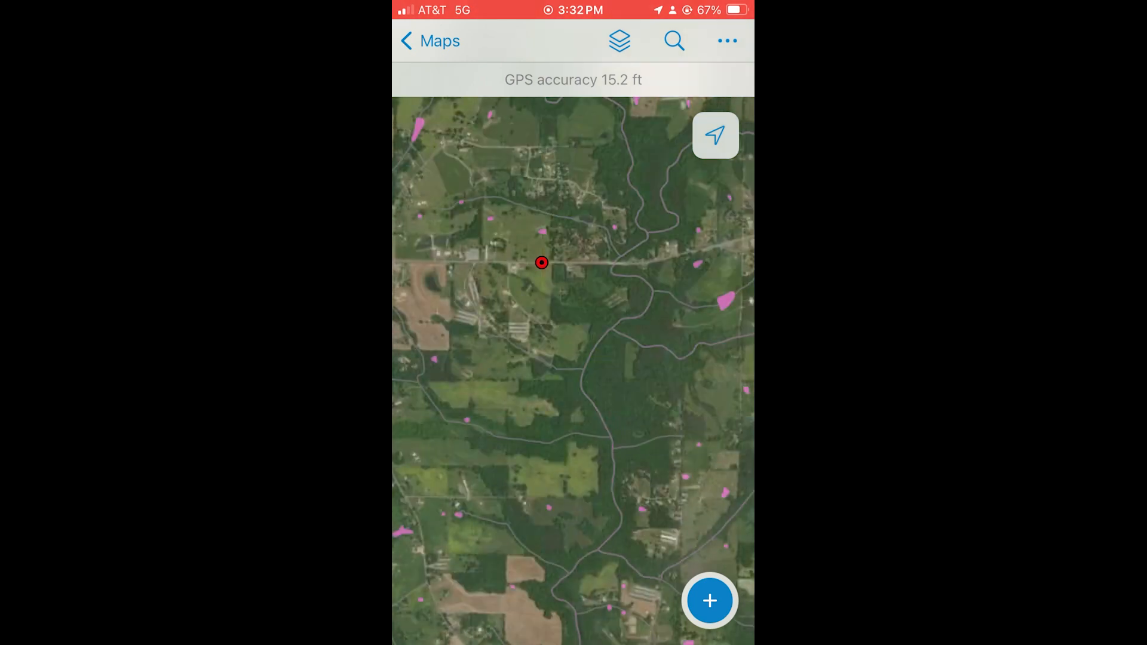
pyautogui.scroll(5, 632, 282)
pyautogui.moveTo(512, 343); pyautogui.dragTo(635, 398)
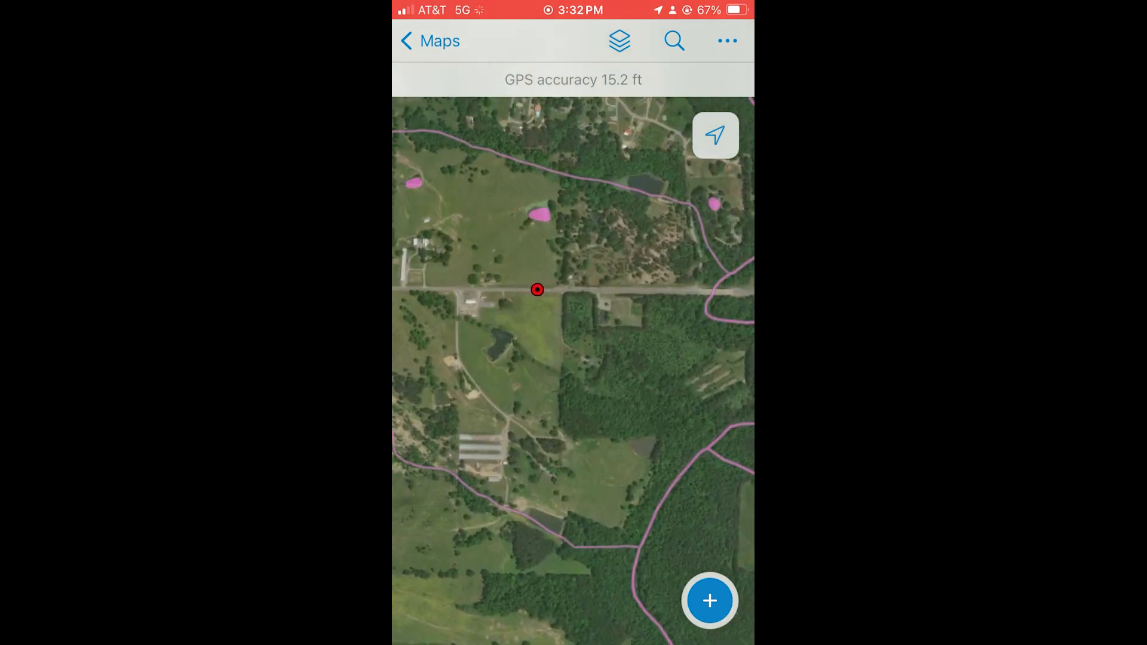
pyautogui.moveTo(512, 344); pyautogui.dragTo(632, 396)
pyautogui.scroll(-3, 610, 335)
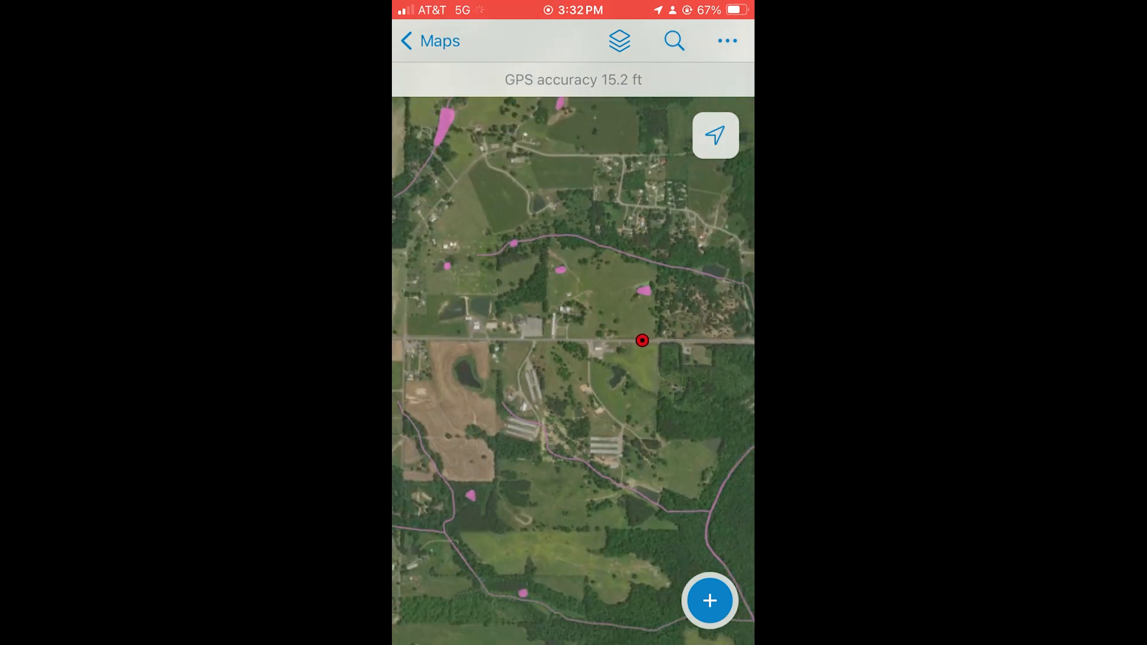
pyautogui.moveTo(668, 358); pyautogui.dragTo(439, 356)
pyautogui.moveTo(564, 406); pyautogui.dragTo(585, 331)
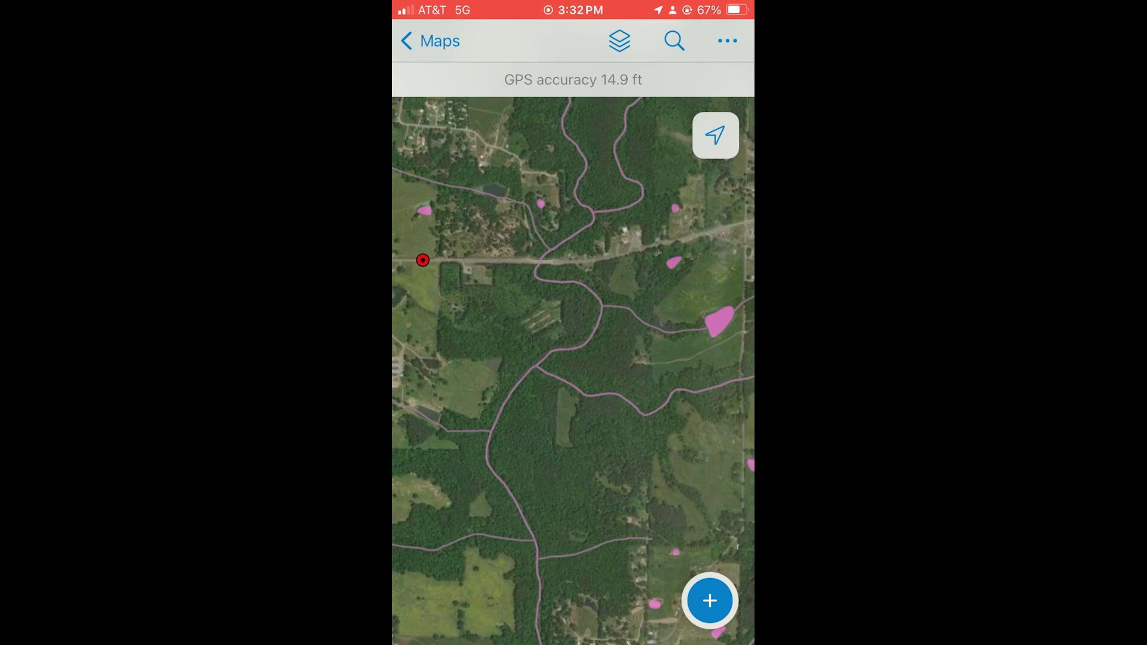
# Step: Start collecting a new field point and set GPS averaging to 20 points in the collection settings
pyautogui.click(709, 600)
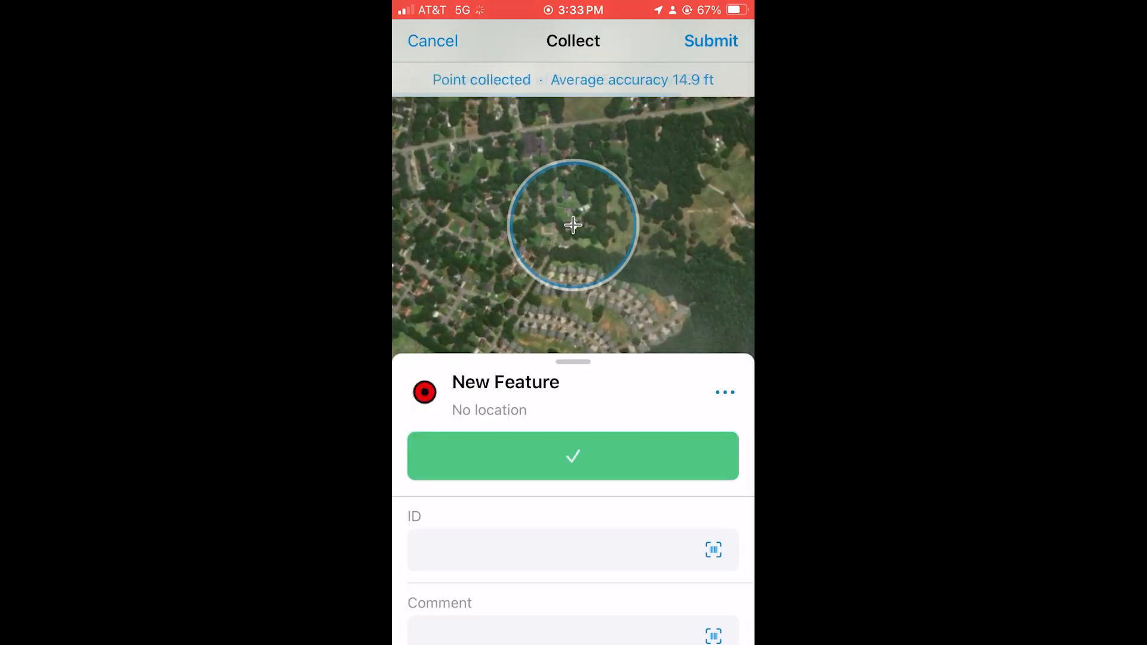
pyautogui.click(725, 392)
pyautogui.click(589, 299)
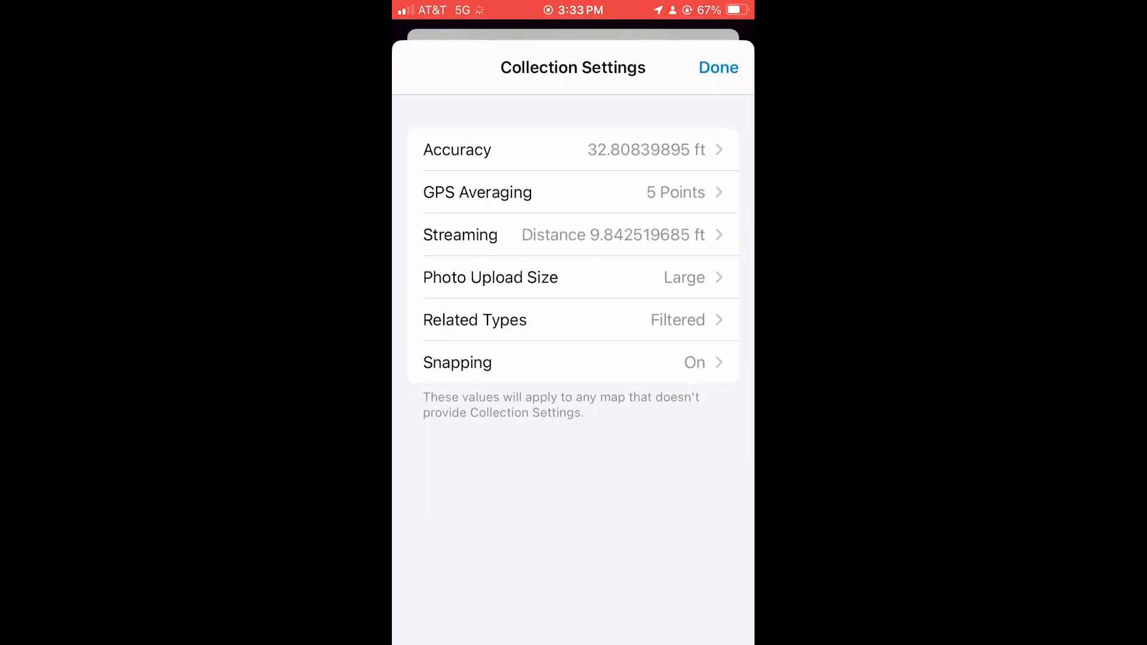
pyautogui.click(573, 190)
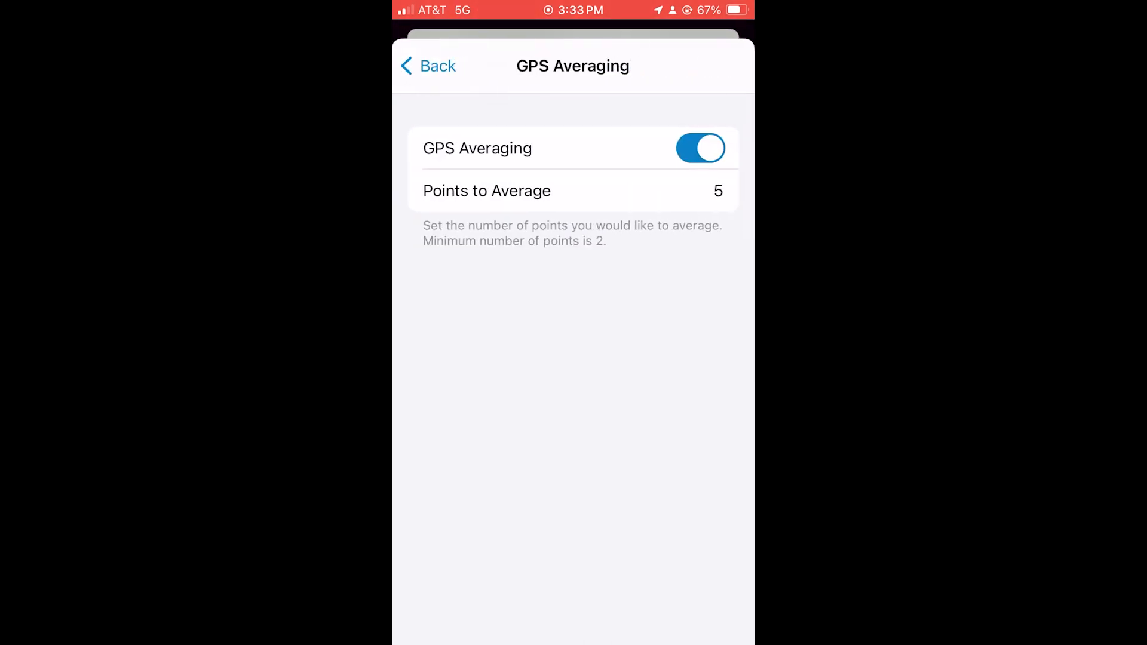
pyautogui.press('BackSpace')
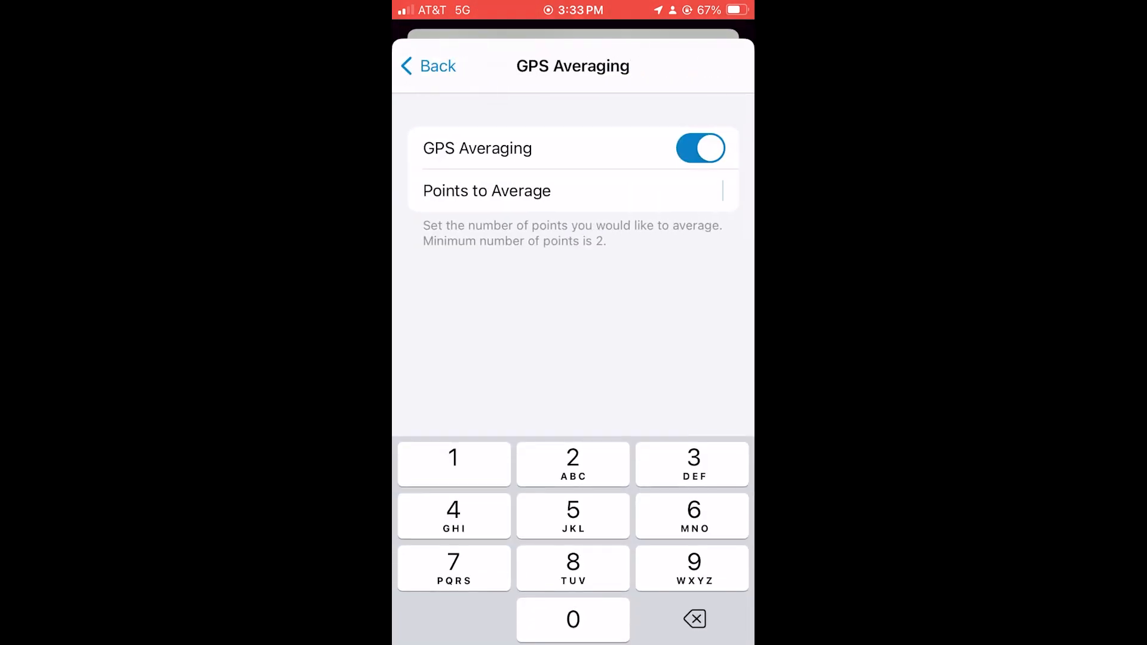
pyautogui.write('20')
pyautogui.click(429, 66)
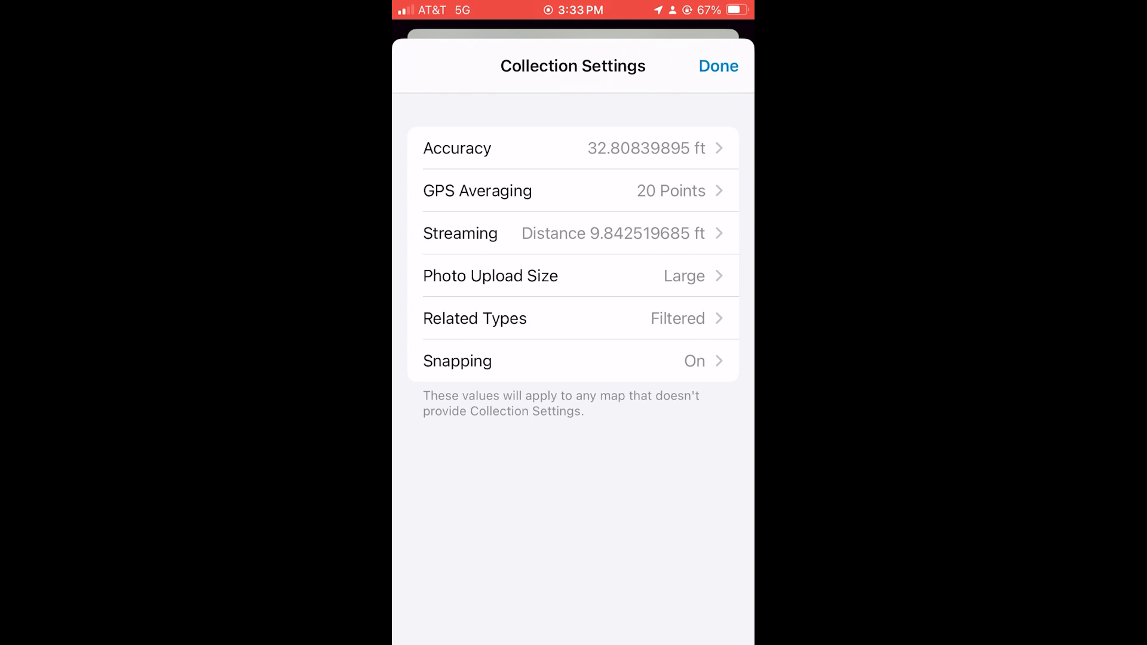
pyautogui.click(719, 66)
# Step: Start averaging the new point's GPS location and stop the averaging early
pyautogui.click(572, 455)
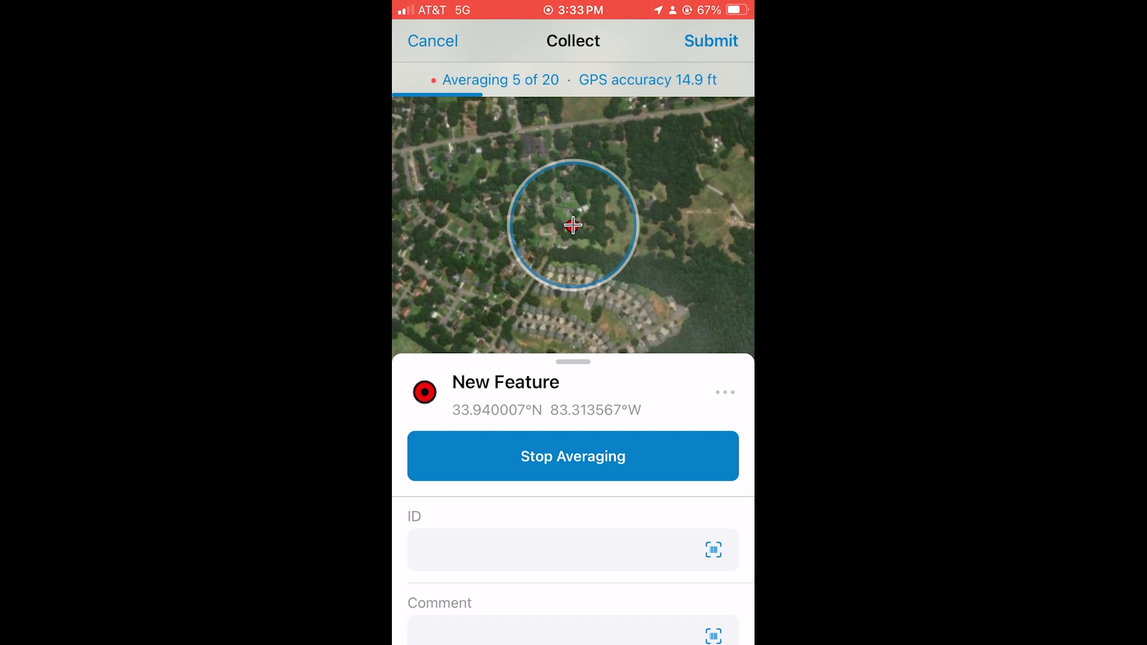
pyautogui.click(572, 455)
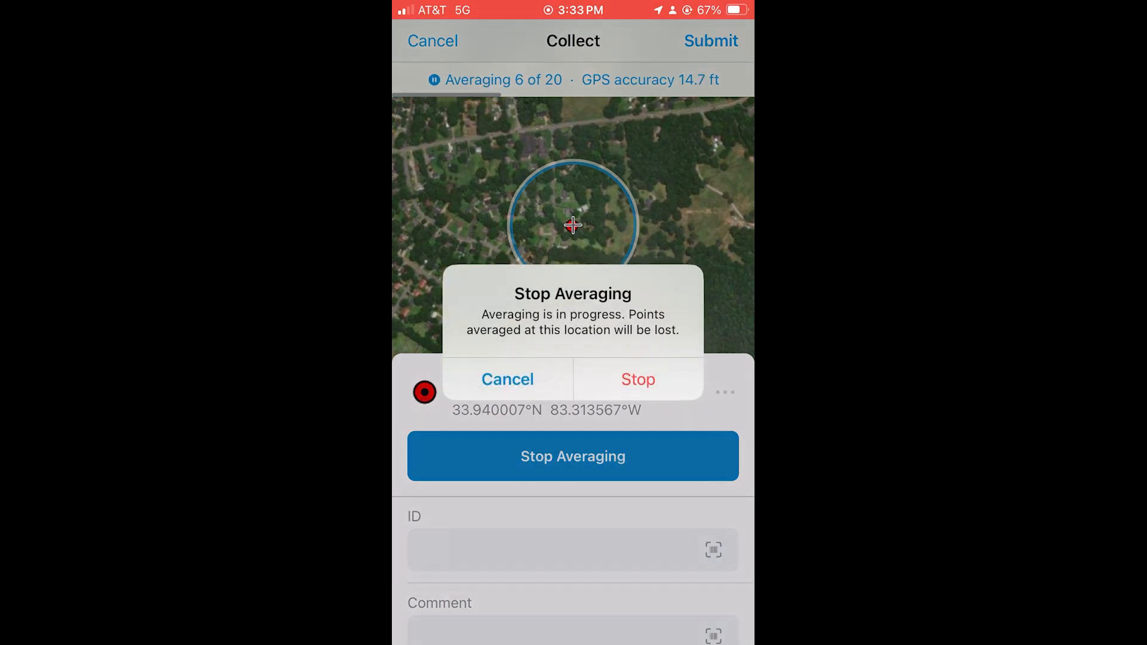
pyautogui.click(638, 379)
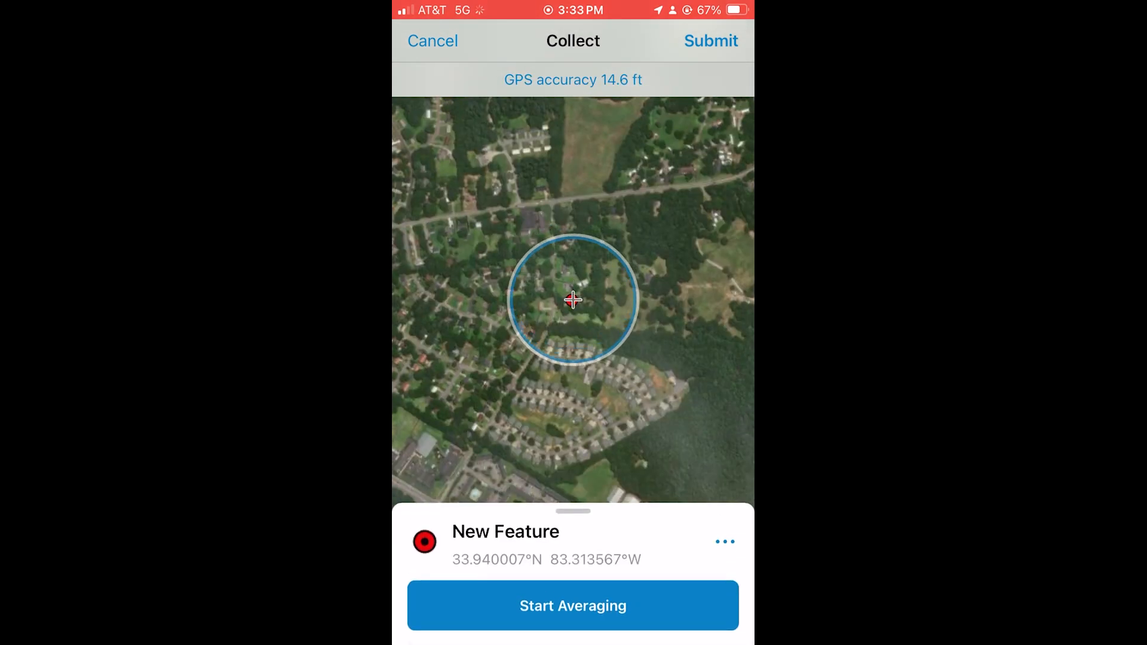